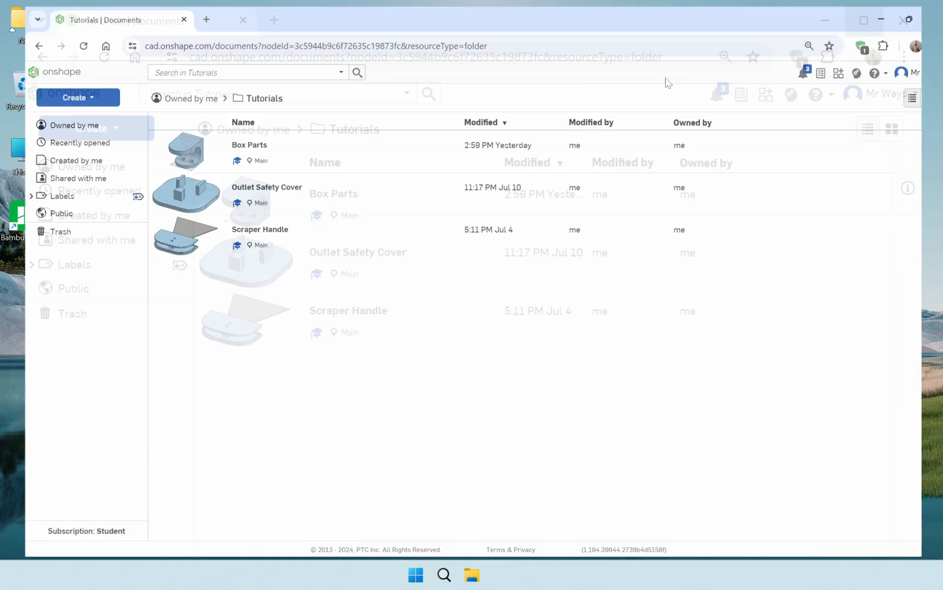
# Create a new document named Tool Box in the Tutorials folder
pyautogui.click(73, 92)
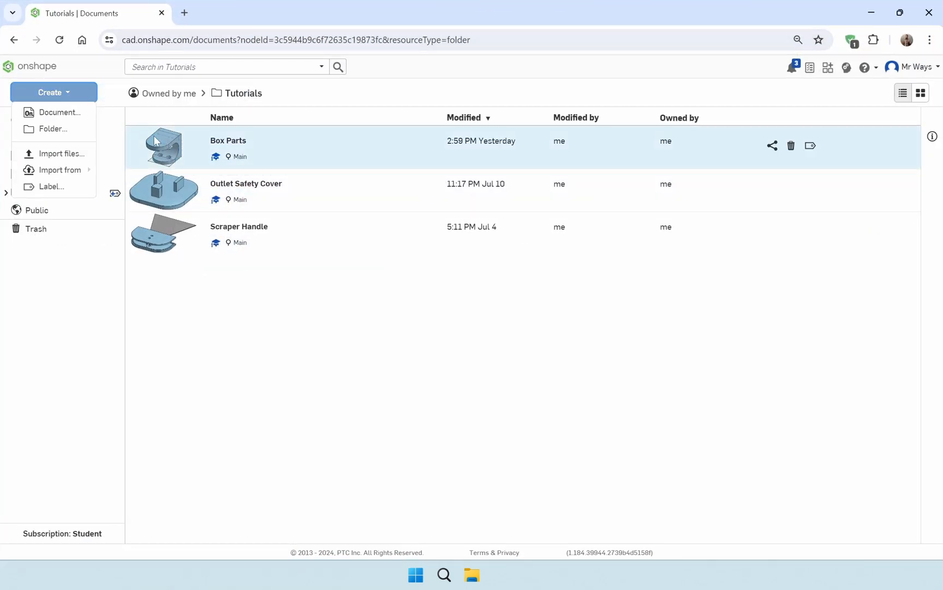
pyautogui.click(83, 113)
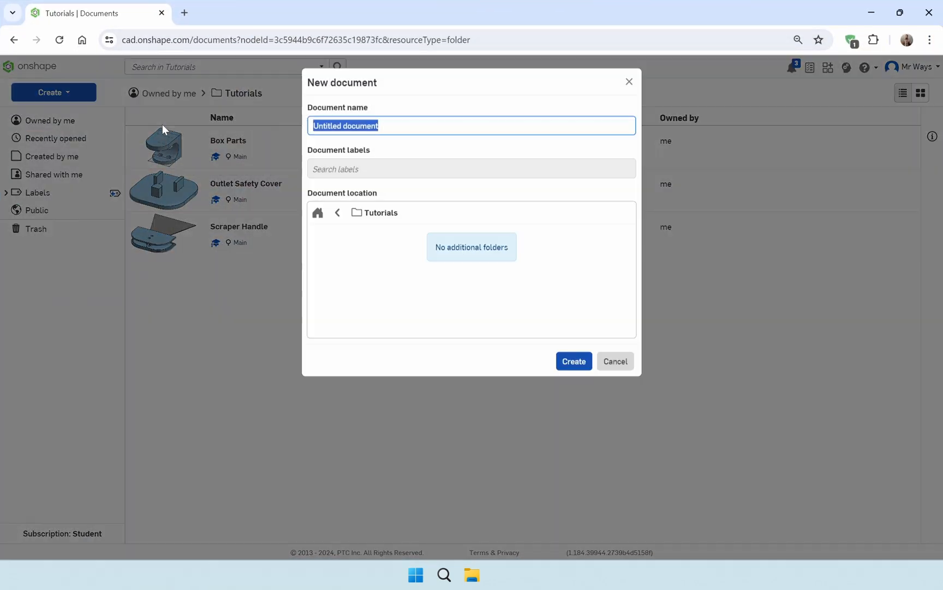
pyautogui.write('Too')
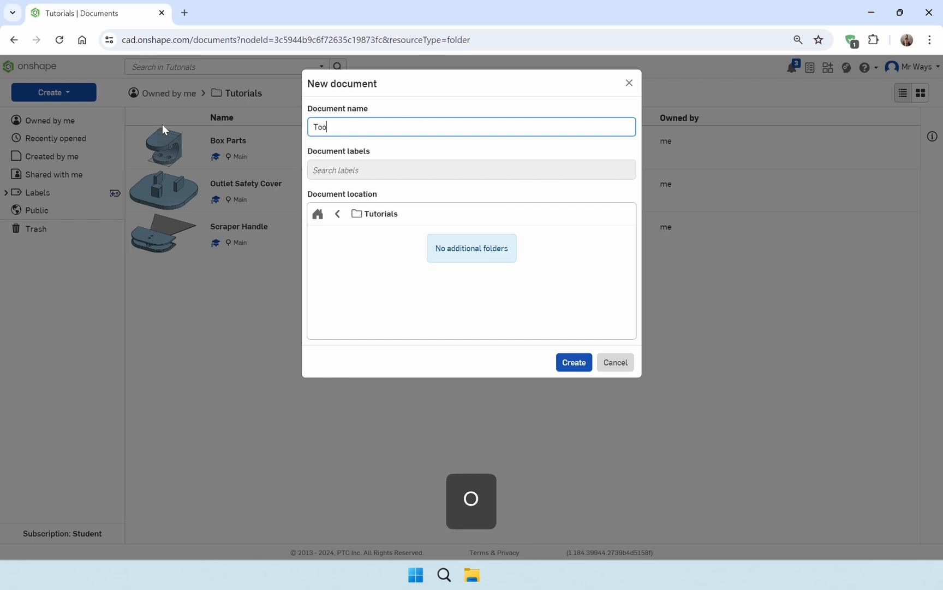
pyautogui.write('l Box')
pyautogui.press('Return')
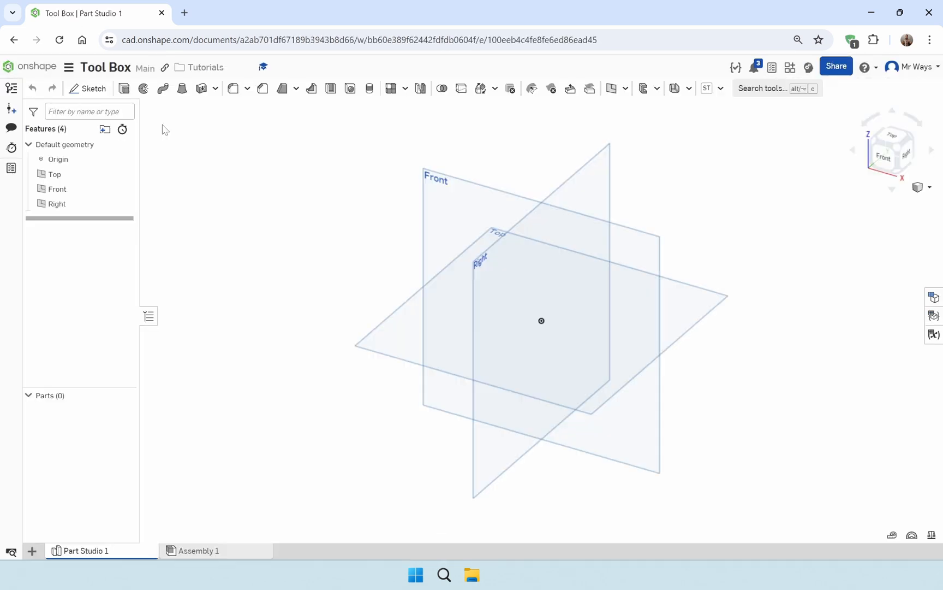
# Hide every default plane except Top and start a new sketch on the Top plane, viewed face-on
pyautogui.rightClick(379, 341)
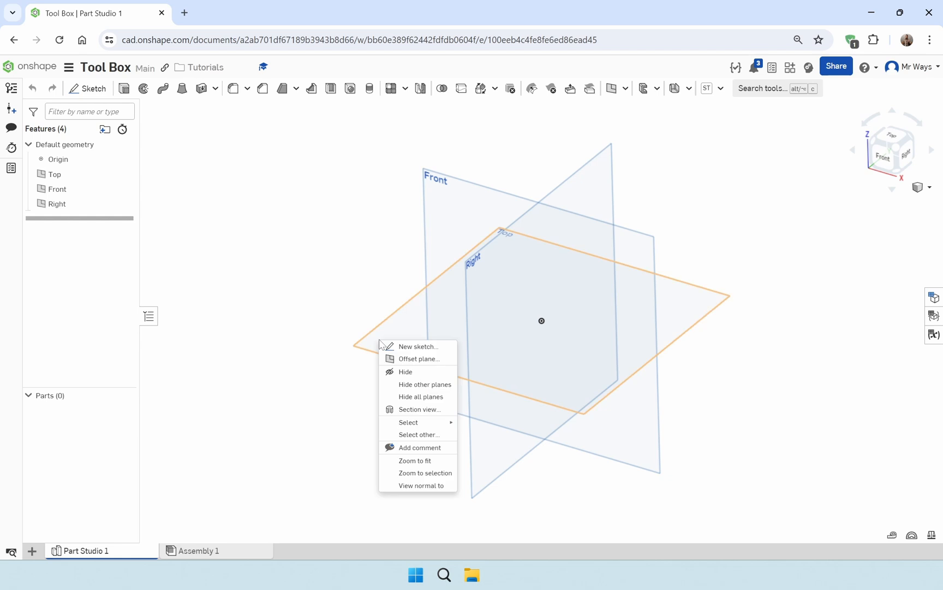
pyautogui.click(425, 385)
pyautogui.rightClick(493, 288)
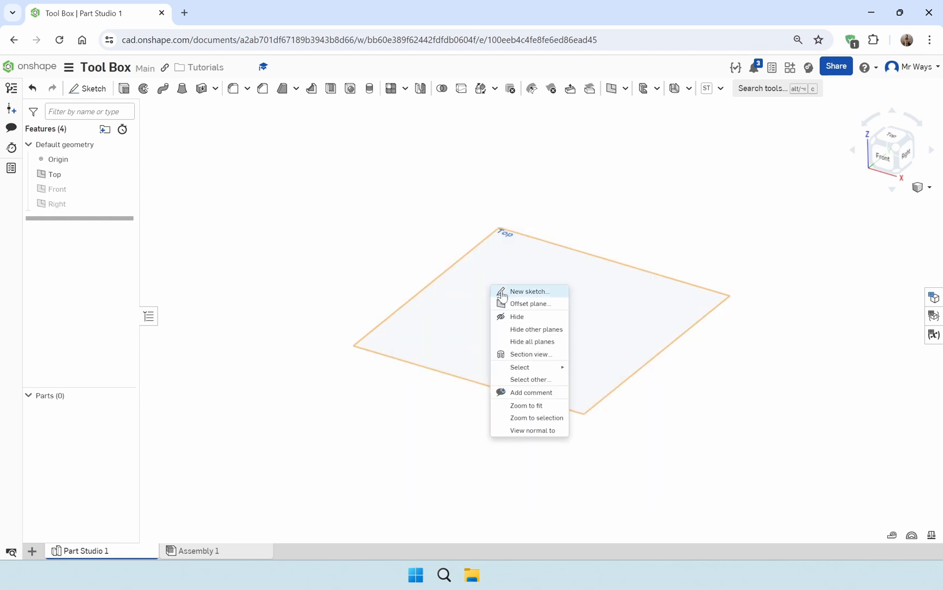
pyautogui.click(502, 295)
pyautogui.press('n')
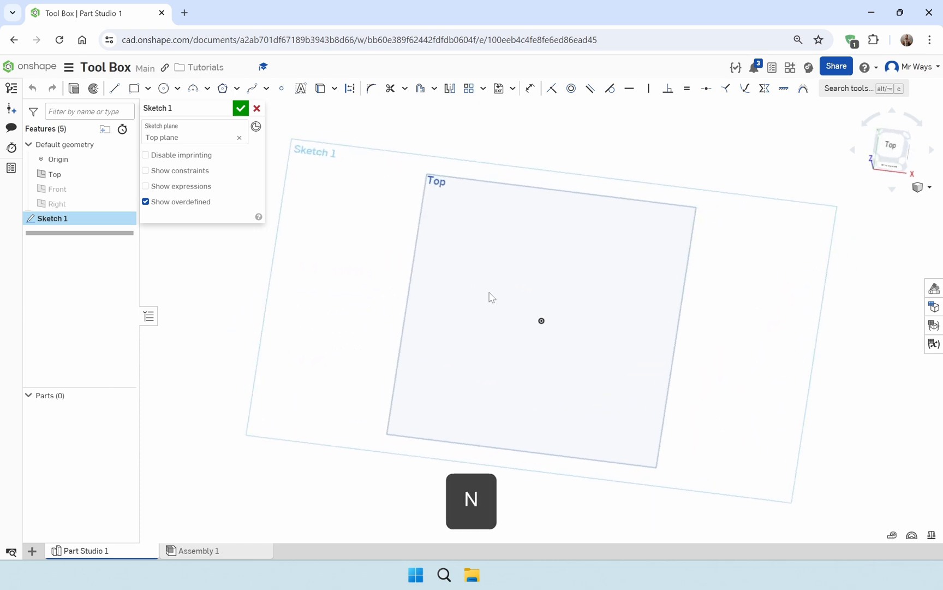
# Sketch a center point rectangle on the origin, about 9.24 cm wide and 7.67 cm high
pyautogui.click(146, 89)
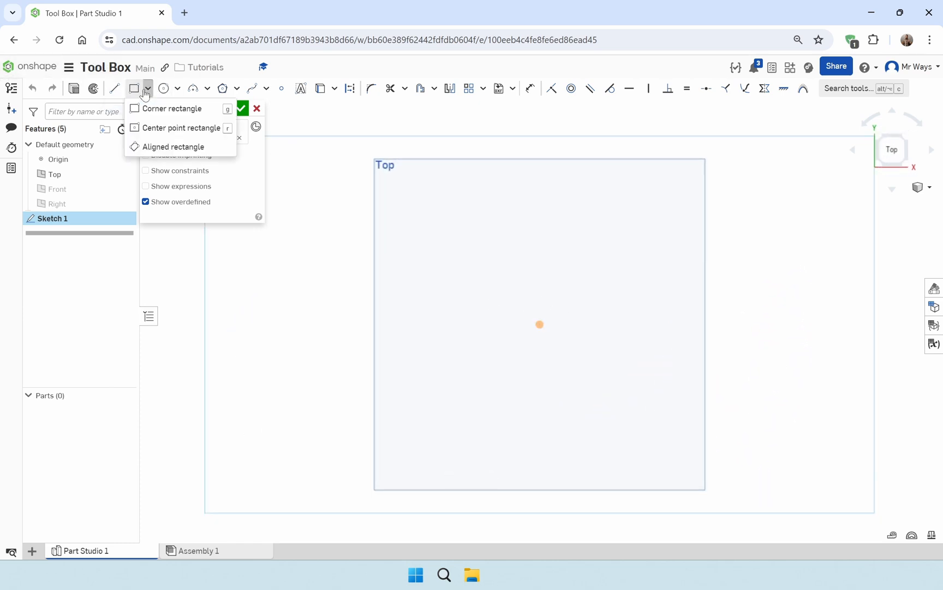
pyautogui.click(175, 128)
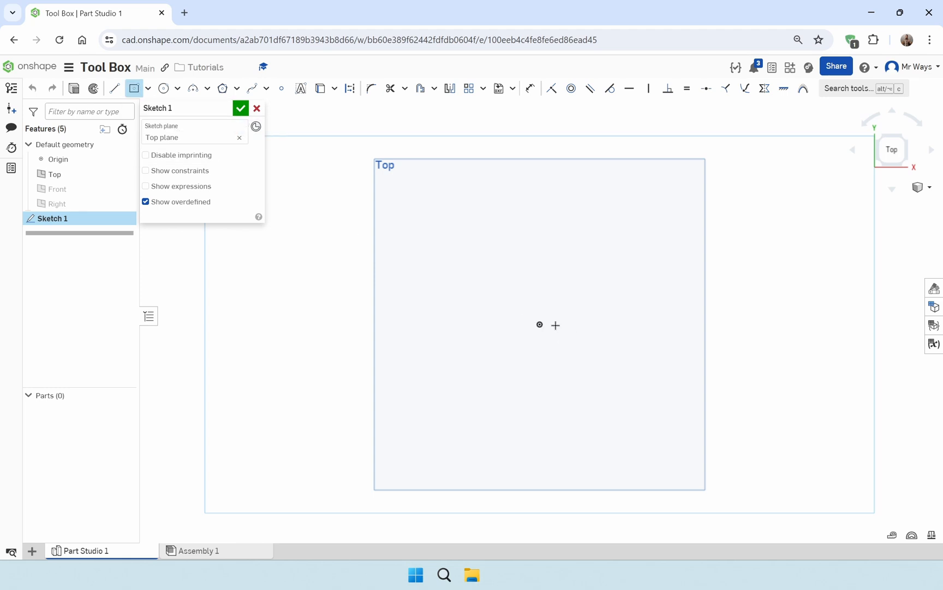
pyautogui.click(539, 324)
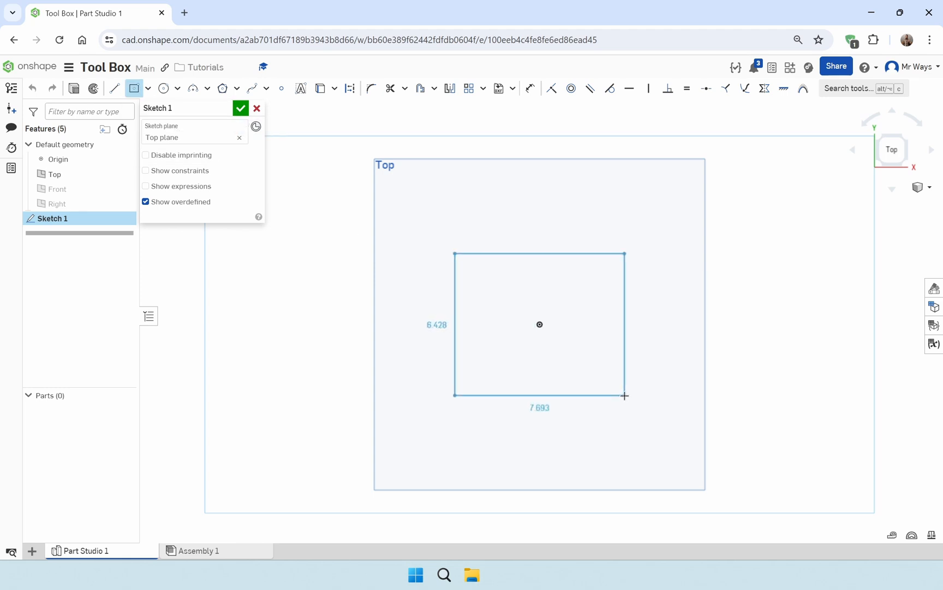
pyautogui.click(642, 408)
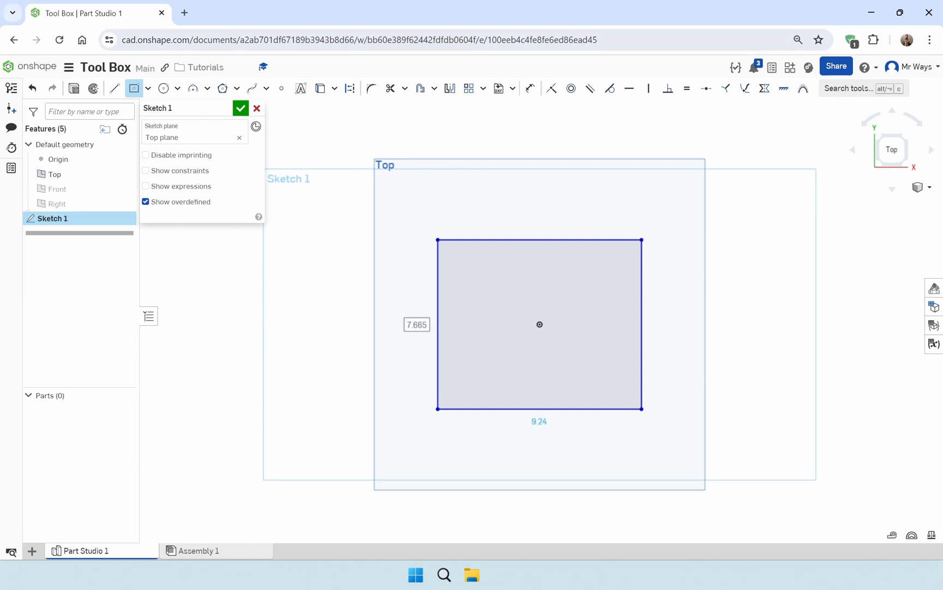
# Set the workspace length unit to Millimeter with two display decimals (0.12)
pyautogui.click(69, 67)
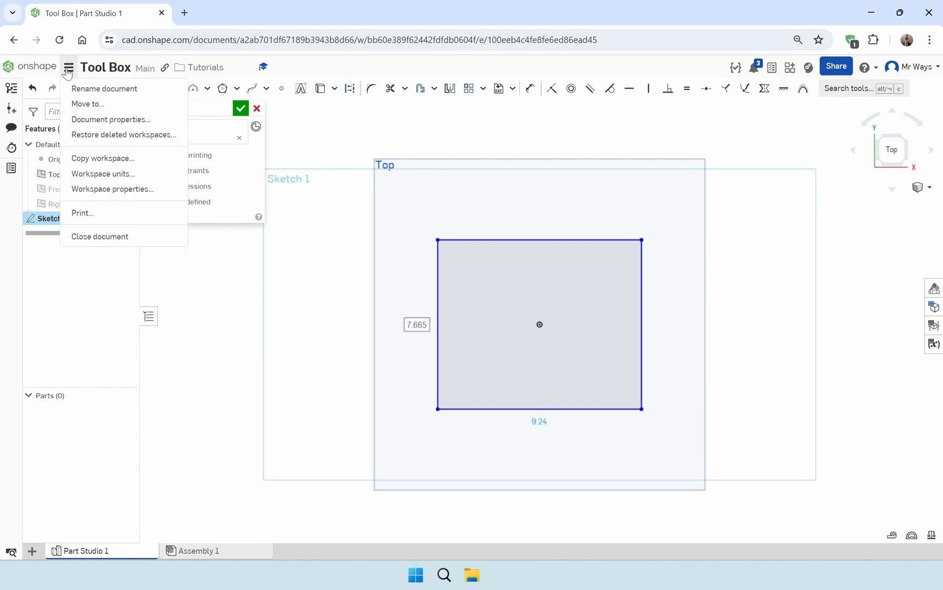
pyautogui.click(115, 173)
pyautogui.click(221, 159)
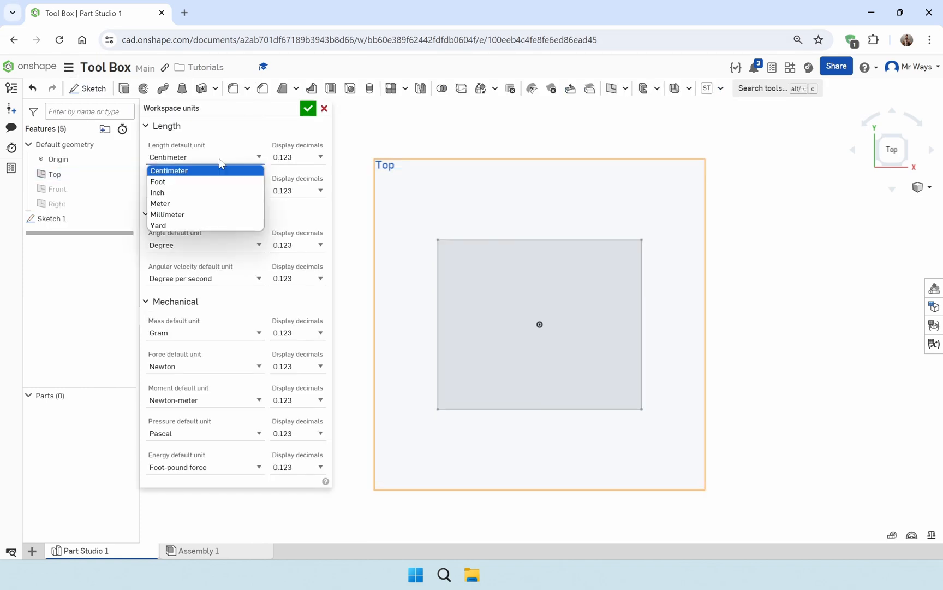
pyautogui.click(217, 215)
pyautogui.click(295, 157)
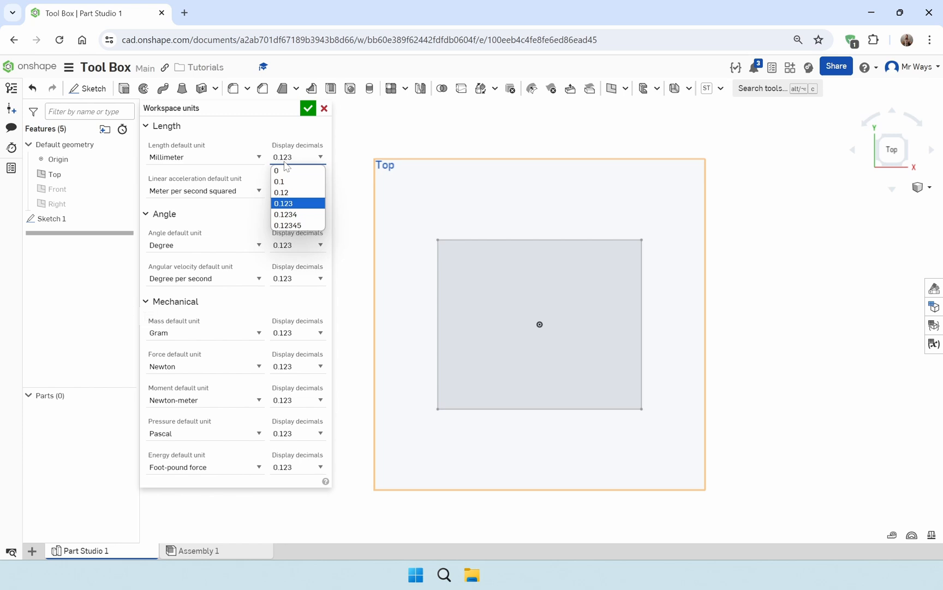
pyautogui.click(287, 195)
pyautogui.click(308, 109)
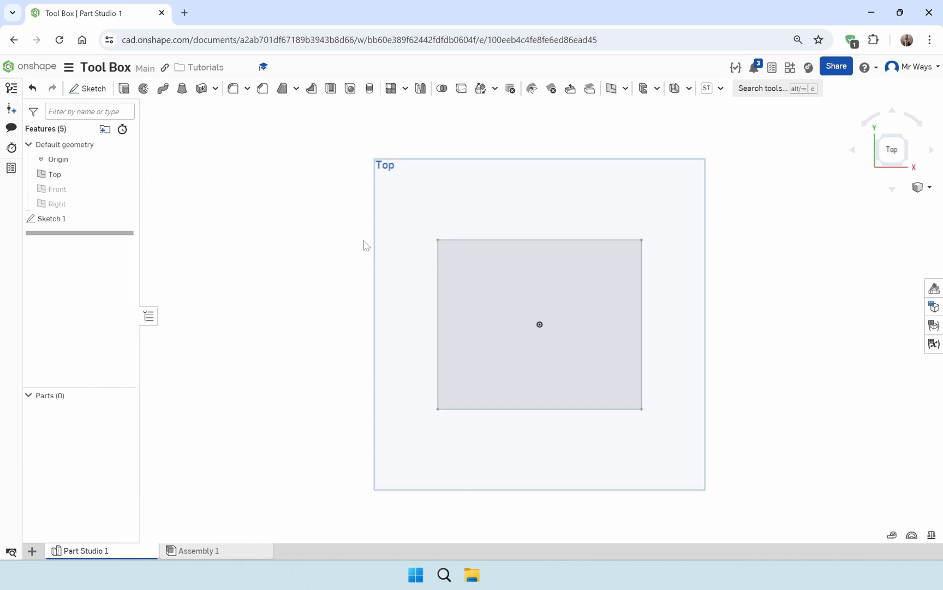
# Reopen the rectangle sketch and dimension its bottom edge with a new variable #width set to 200 mm
pyautogui.doubleClick(73, 222)
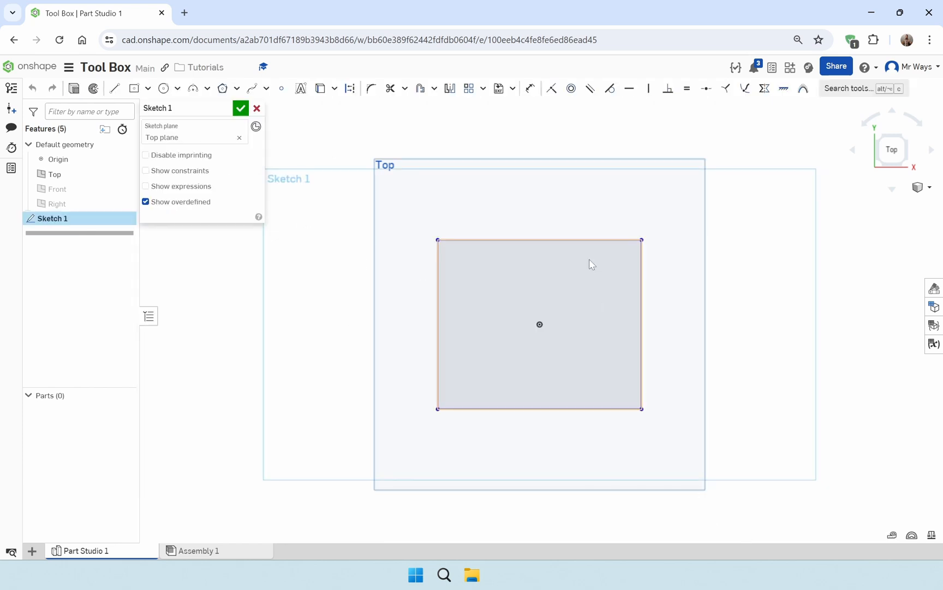
pyautogui.press('d')
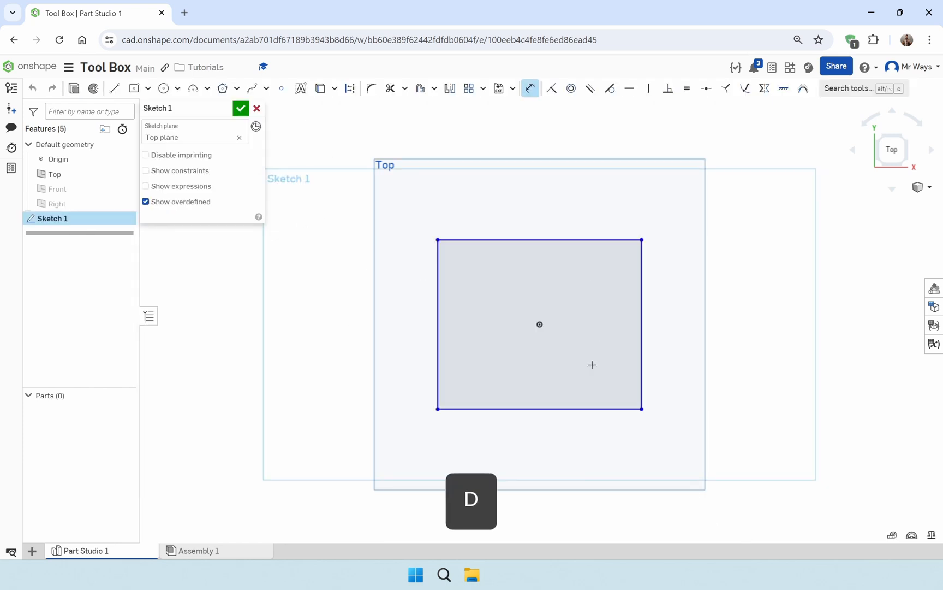
pyautogui.click(533, 410)
pyautogui.click(537, 439)
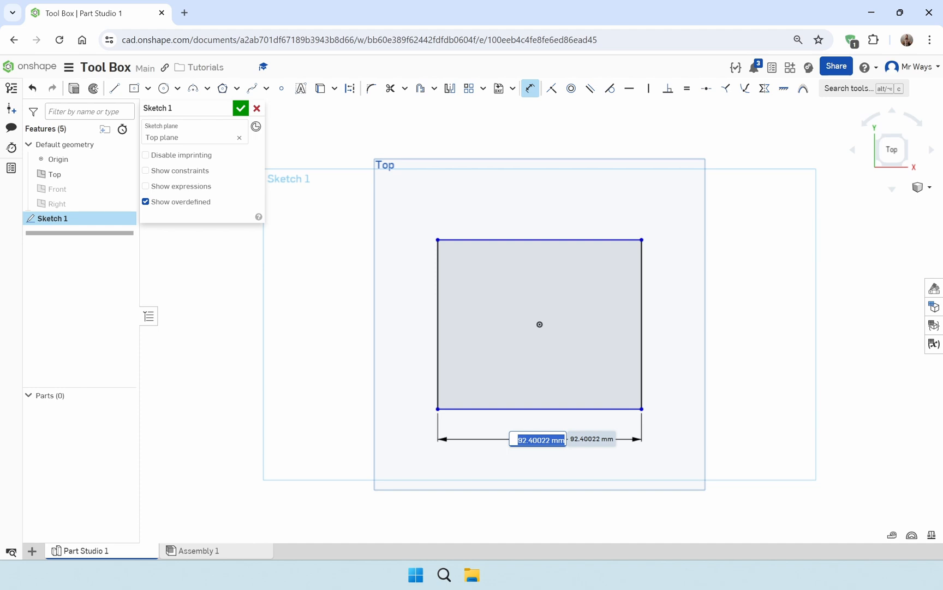
pyautogui.write('#')
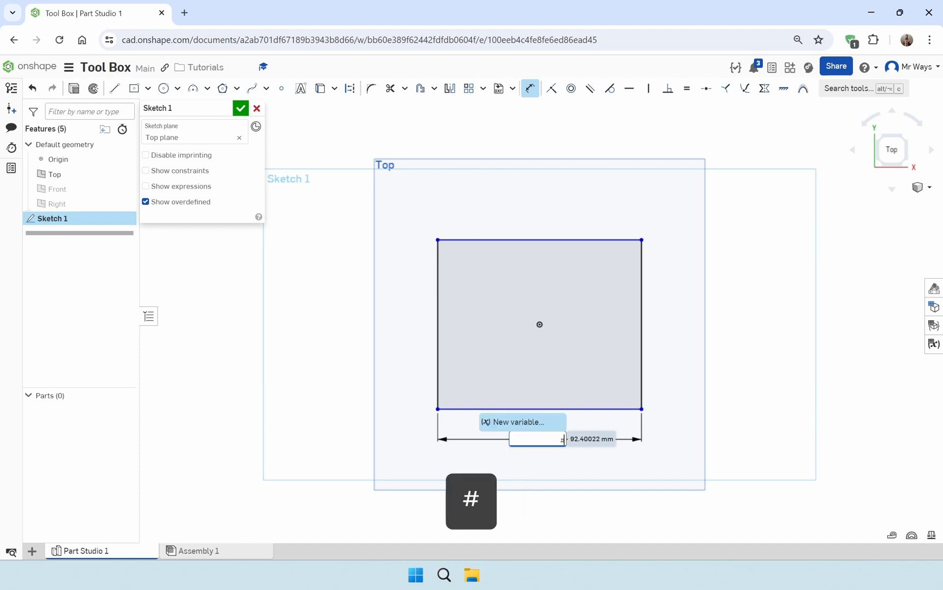
pyautogui.write('width')
pyautogui.press('Return')
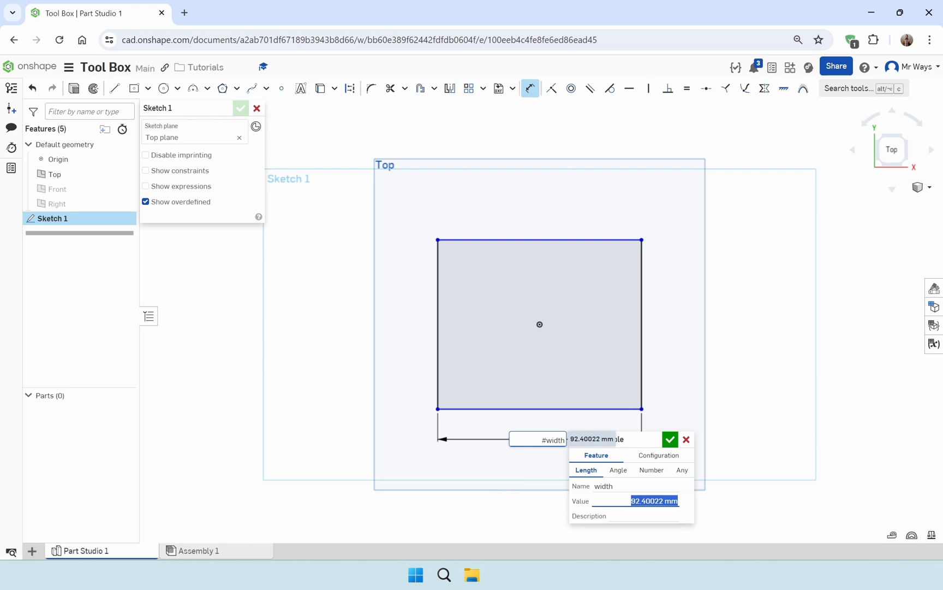
pyautogui.write('200')
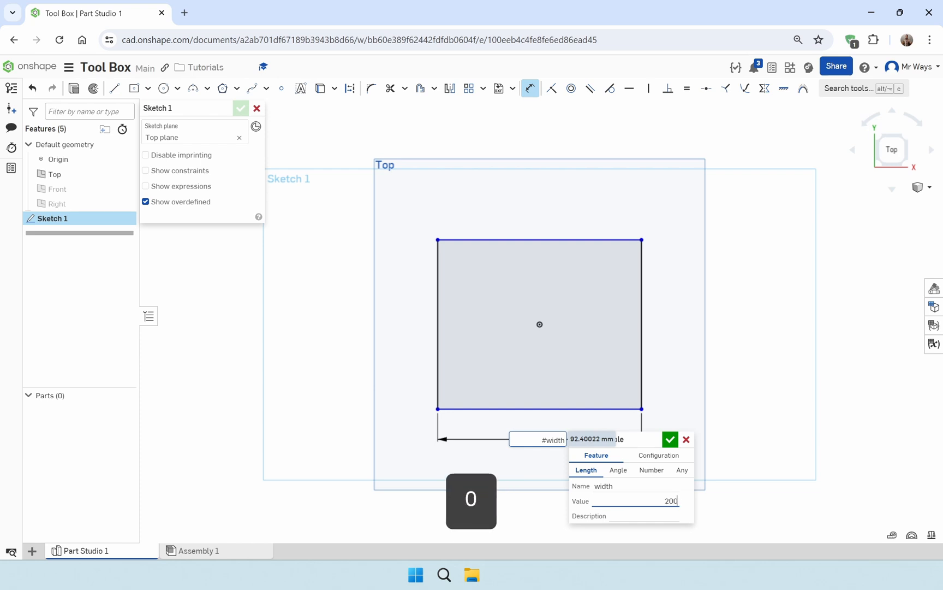
pyautogui.press('Return')
pyautogui.press('Return')
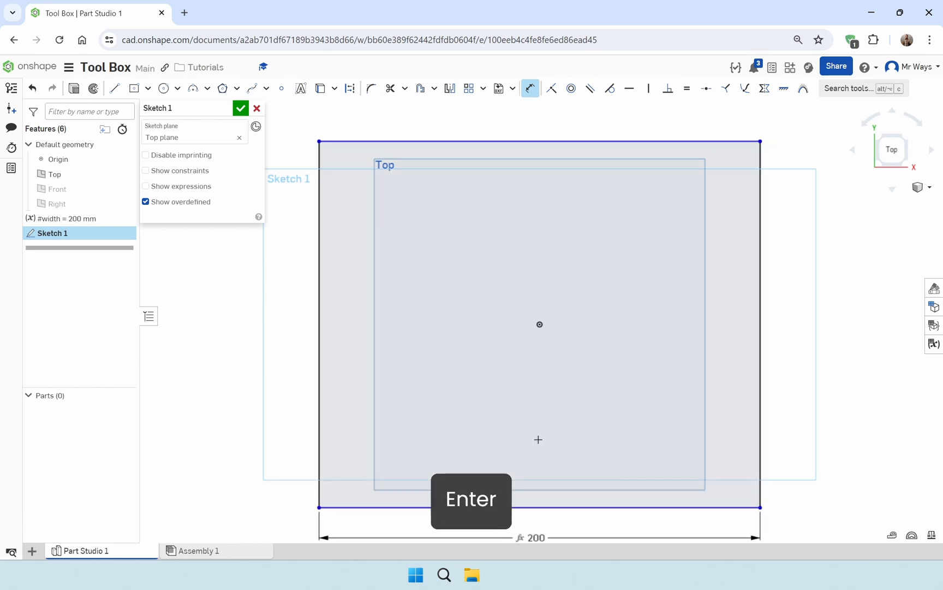
# Dimension the rectangle's right edge with a new variable #length, accepting the suggested value
pyautogui.scroll(-3, 606, 396)
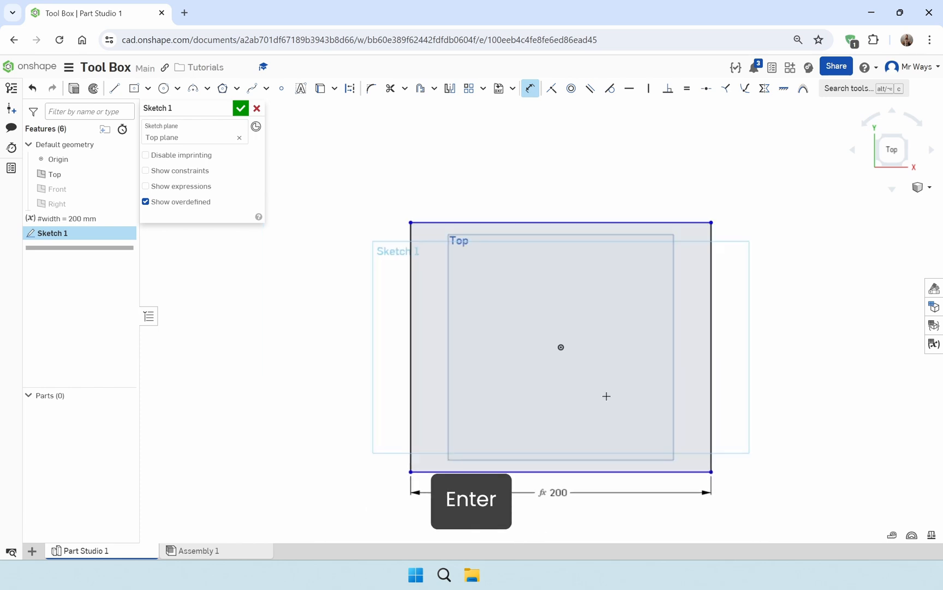
pyautogui.click(713, 377)
pyautogui.click(740, 379)
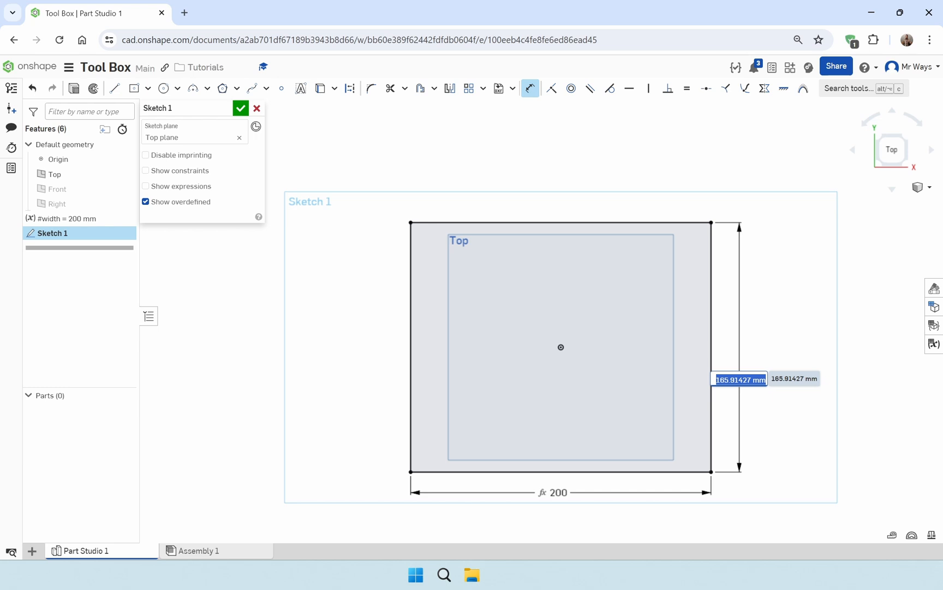
pyautogui.write('#le')
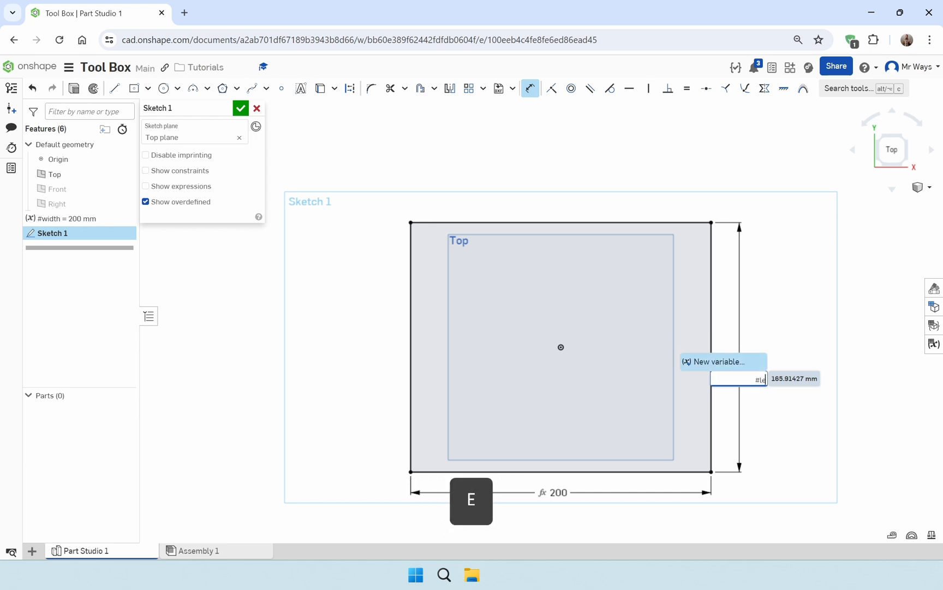
pyautogui.write('ngth')
pyautogui.press('Return')
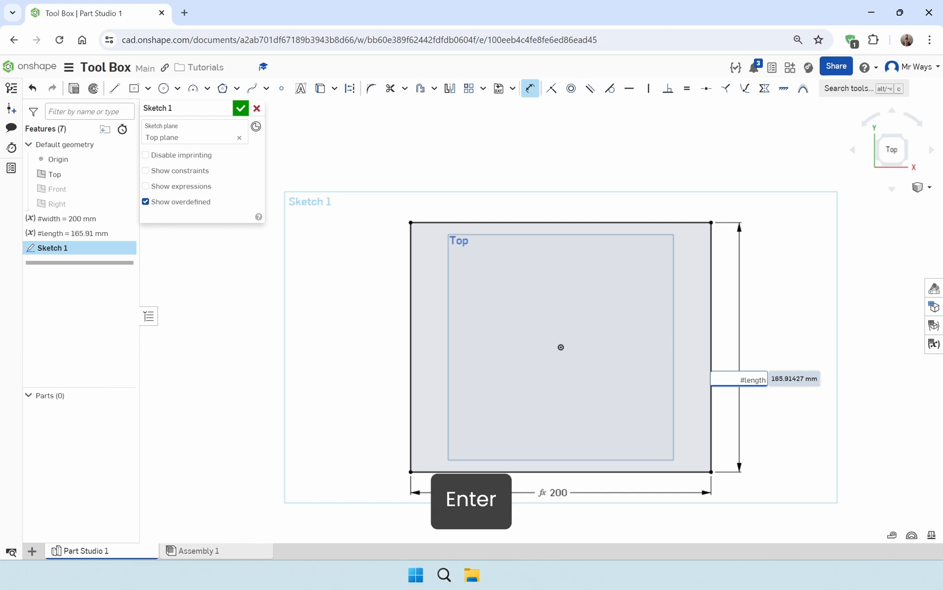
pyautogui.press('Return')
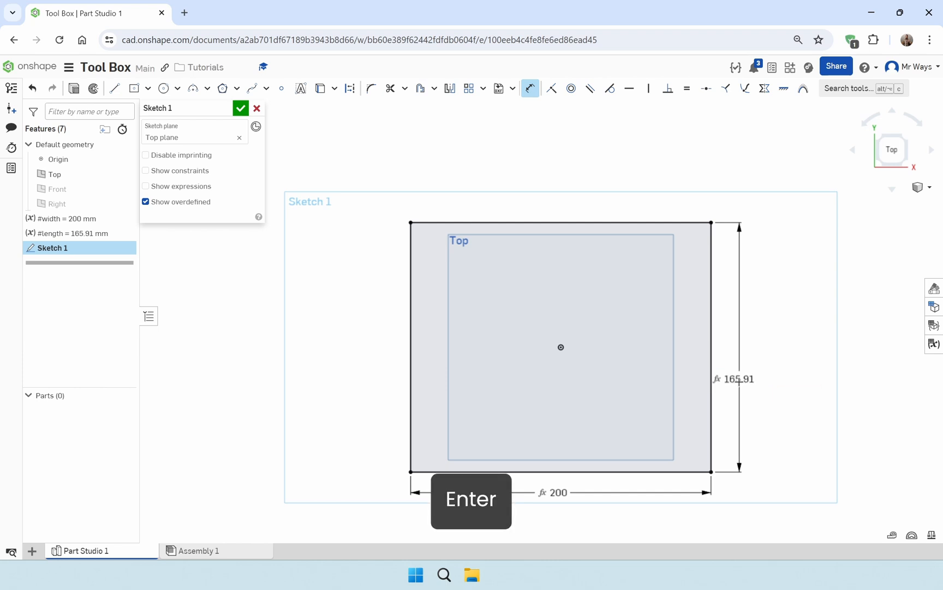
# Set the #length variable's value to 250 mm
pyautogui.doubleClick(116, 235)
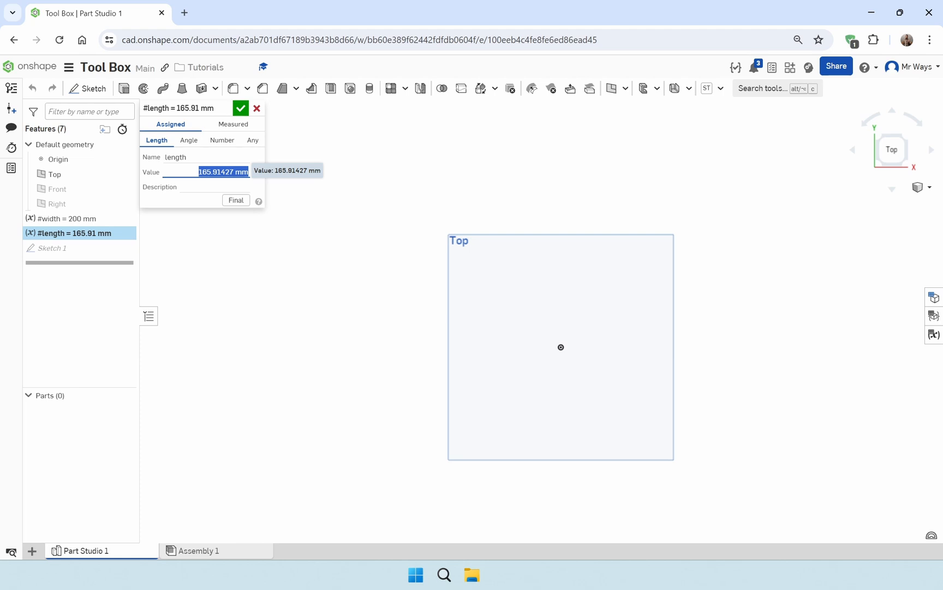
pyautogui.write('250')
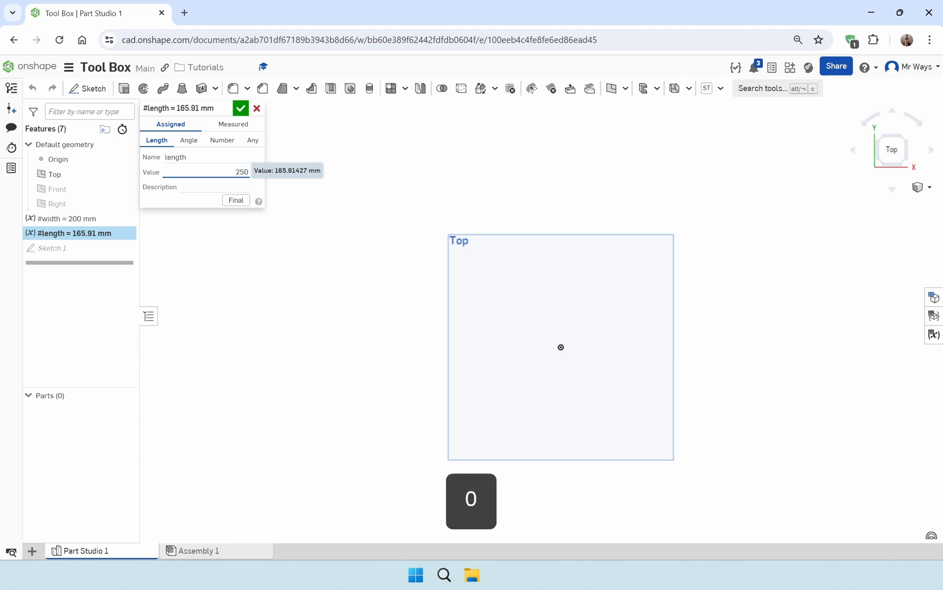
pyautogui.press('Return')
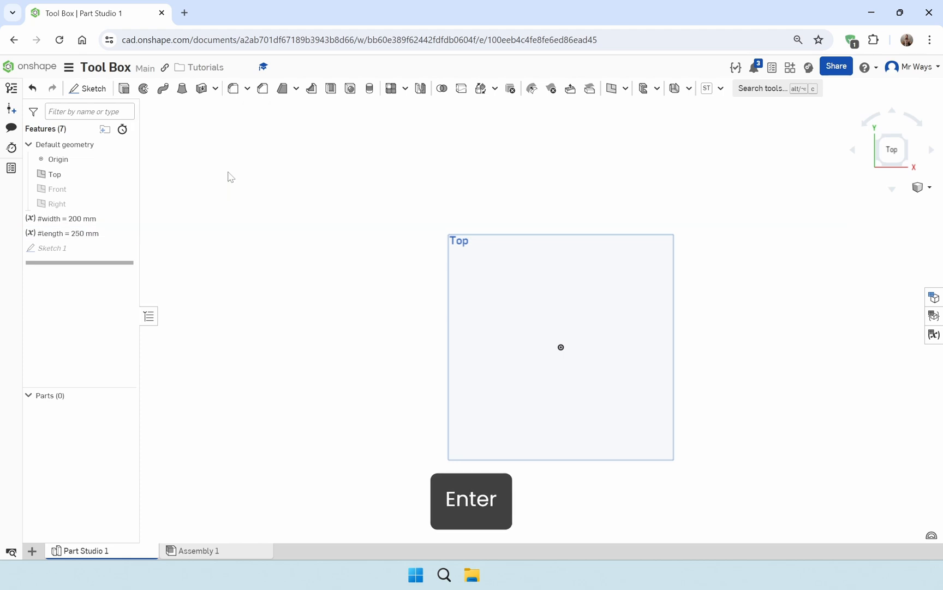
# Extrude the rectangle sketch as a new blind solid, driving its depth with a new variable #height set to 100 mm
pyautogui.doubleClick(97, 248)
pyautogui.scroll(3, 638, 385)
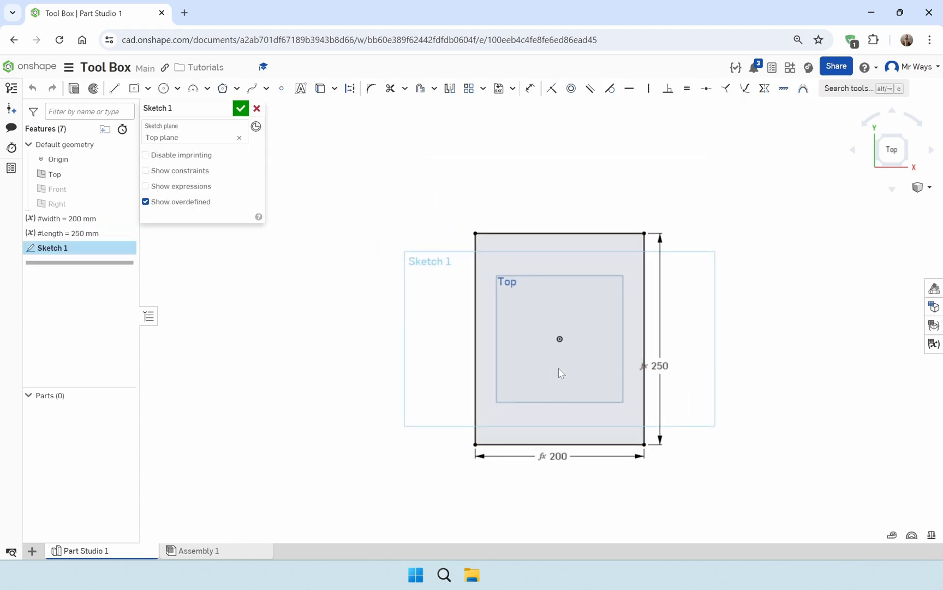
pyautogui.moveTo(516, 342); pyautogui.dragTo(495, 405, button='middle')
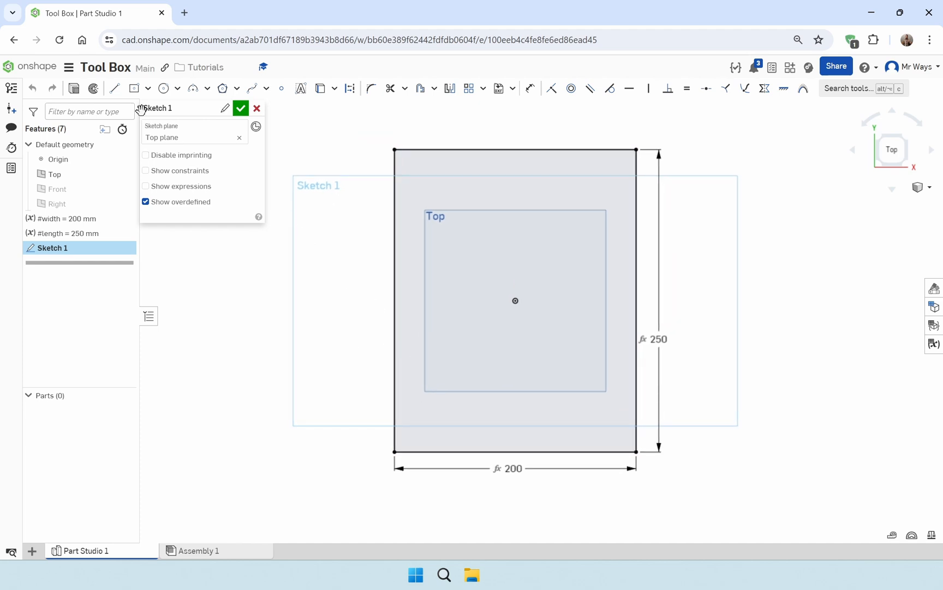
pyautogui.click(74, 89)
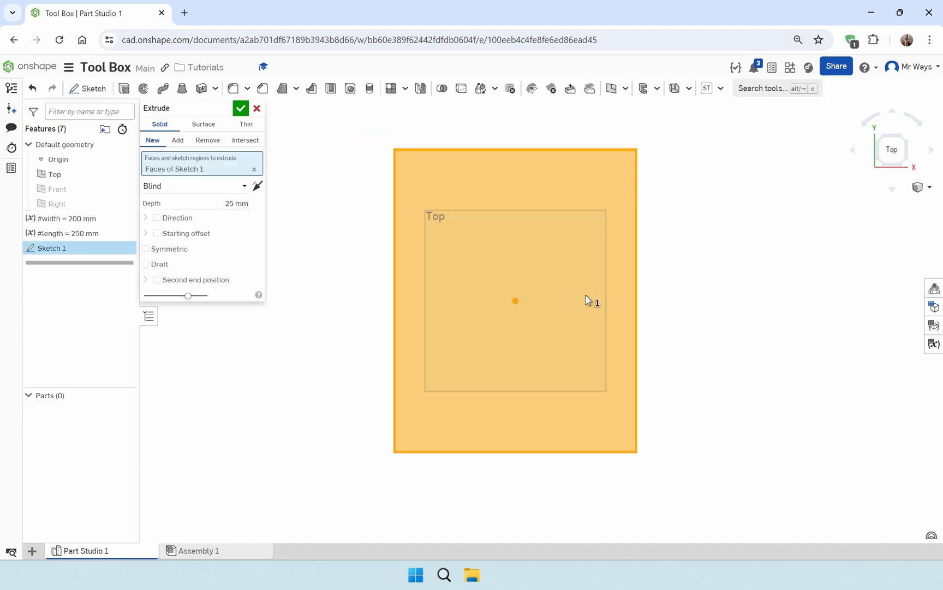
pyautogui.moveTo(354, 330); pyautogui.dragTo(354, 287, button='right')
pyautogui.click(236, 204)
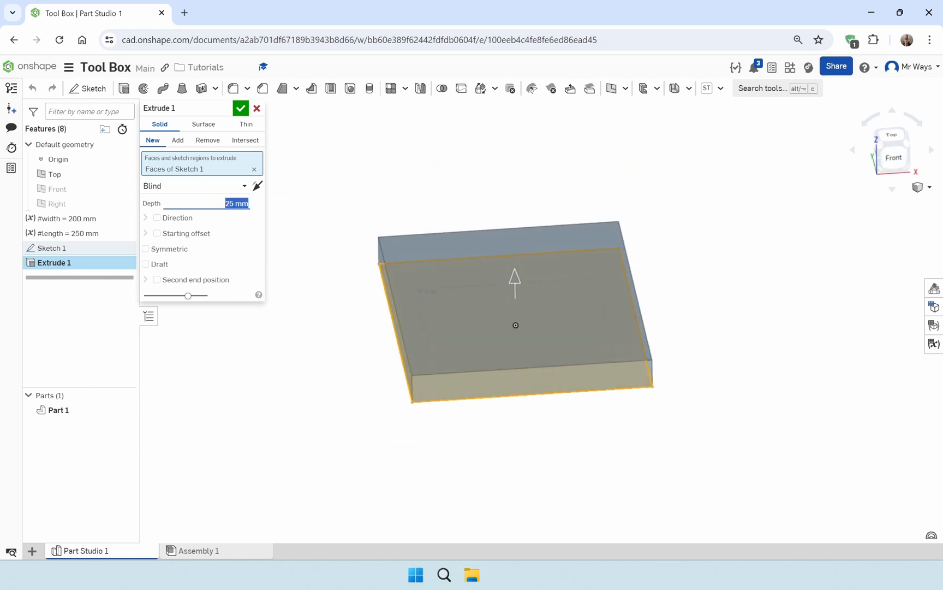
pyautogui.write('#')
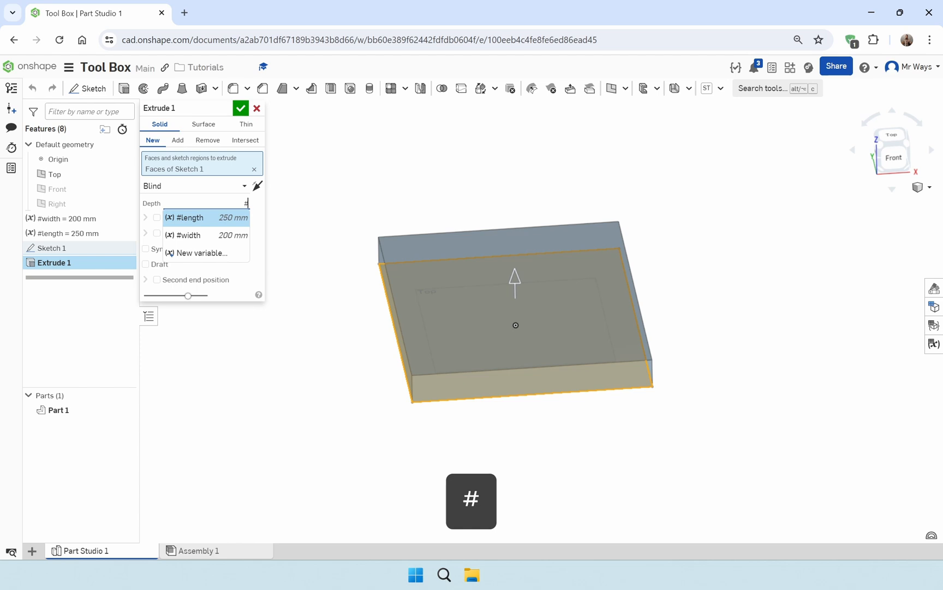
pyautogui.write('height')
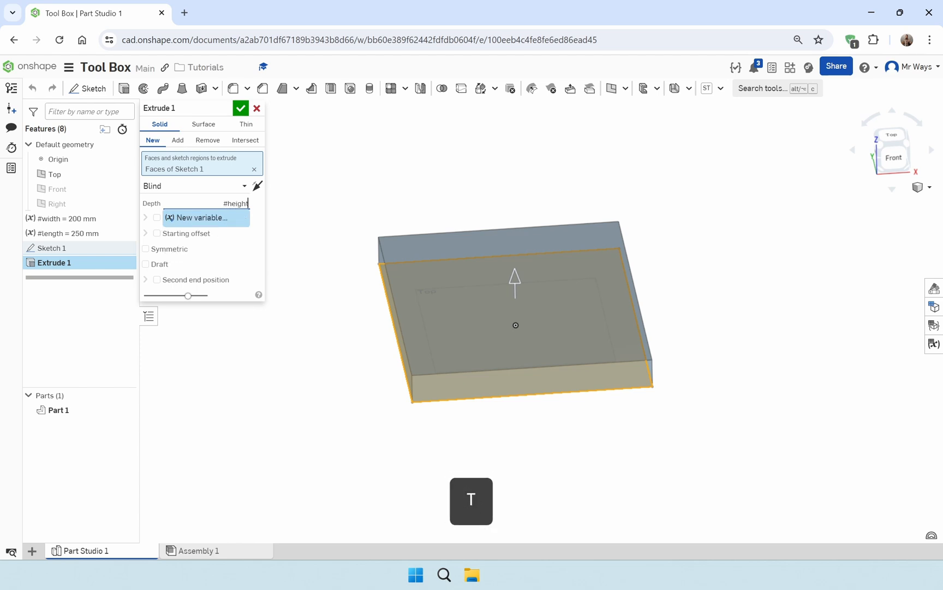
pyautogui.press('Return')
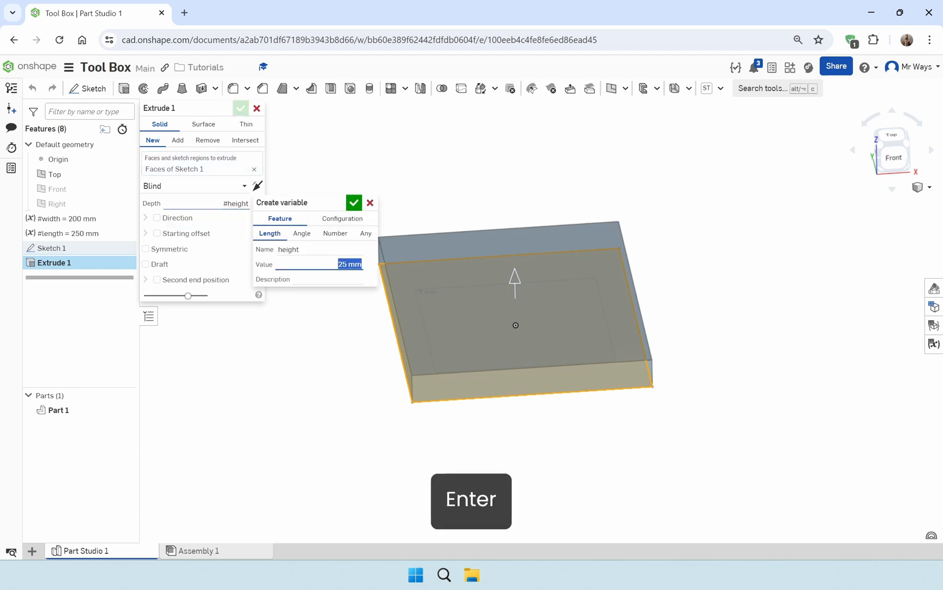
pyautogui.write('100')
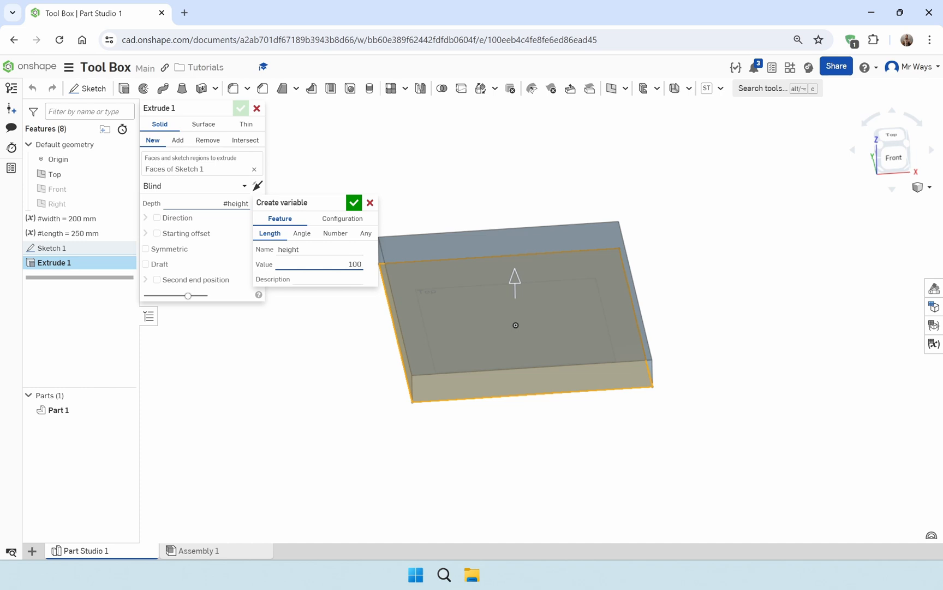
pyautogui.press('Return')
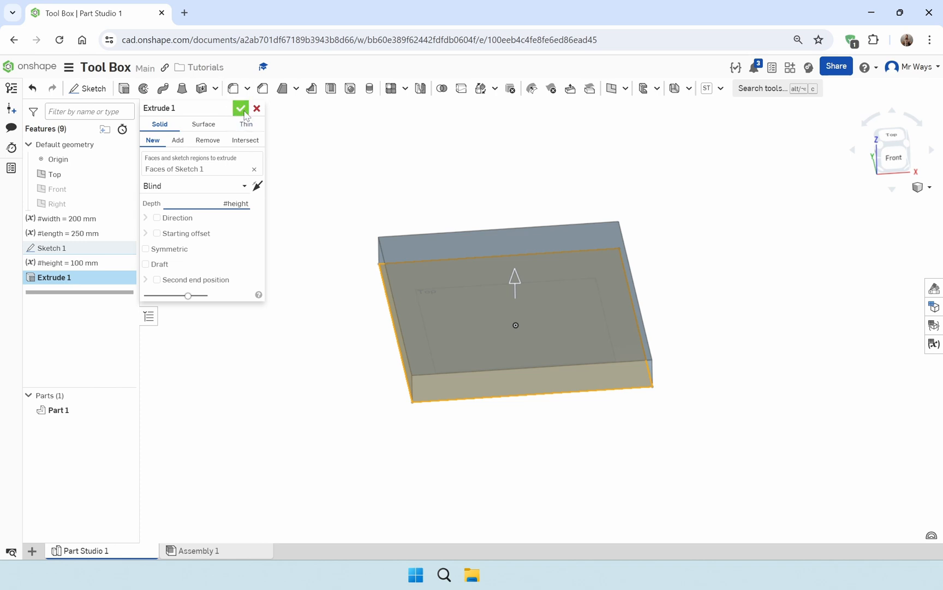
pyautogui.scroll(-2, 326, 295)
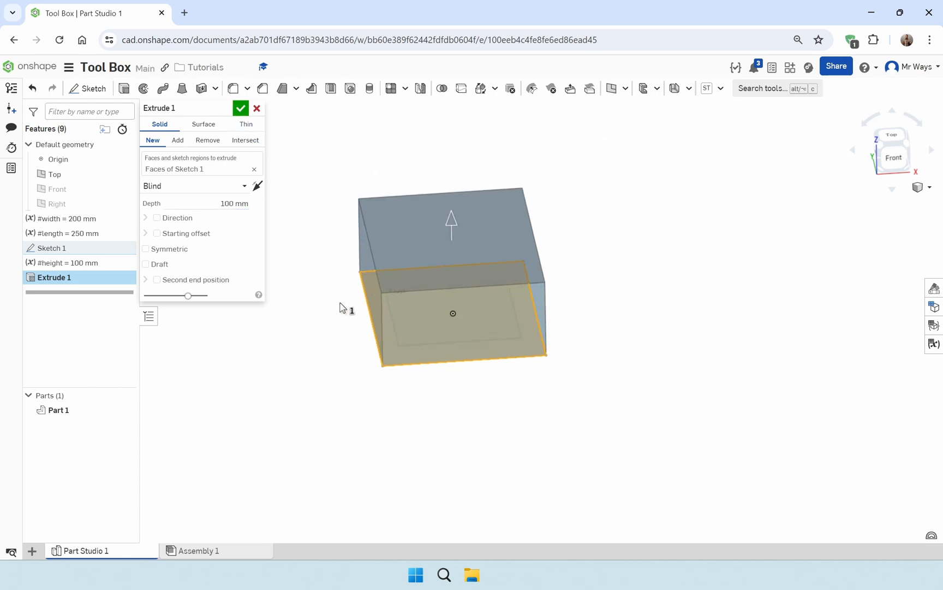
pyautogui.moveTo(326, 308); pyautogui.dragTo(379, 391, button='middle')
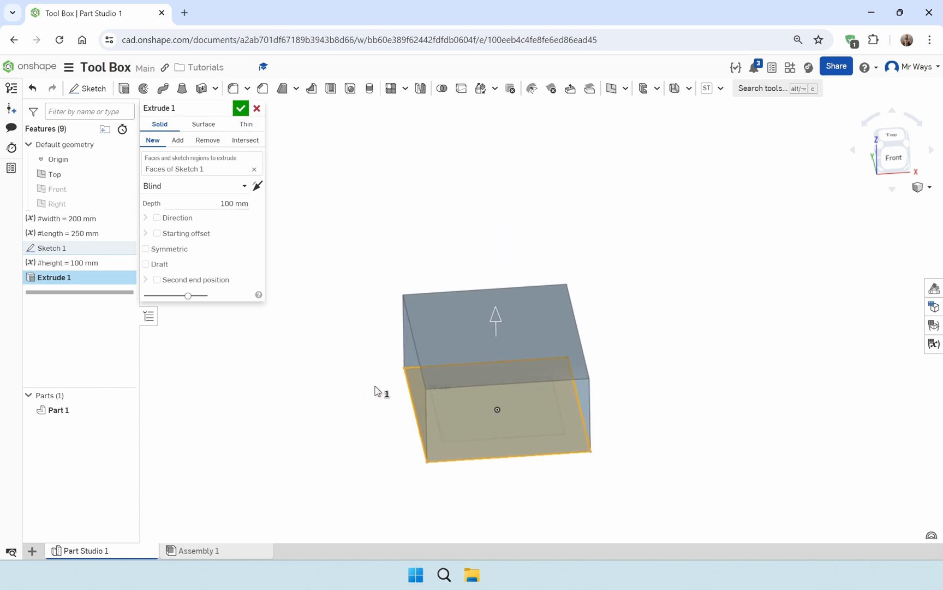
pyautogui.click(241, 109)
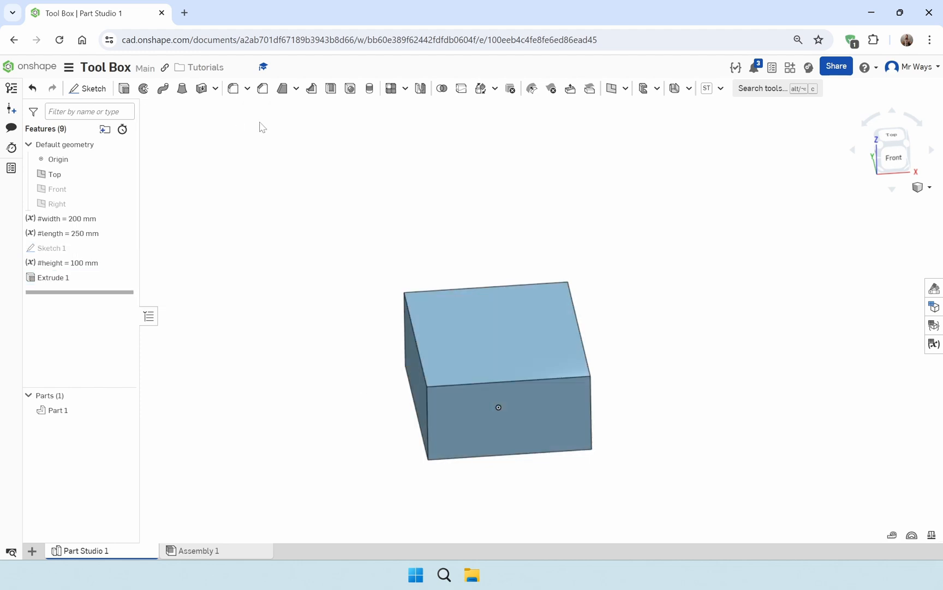
# Shell the box with its top face removed, driving the shell thickness with a new variable #thickness set to 3 mm
pyautogui.click(331, 88)
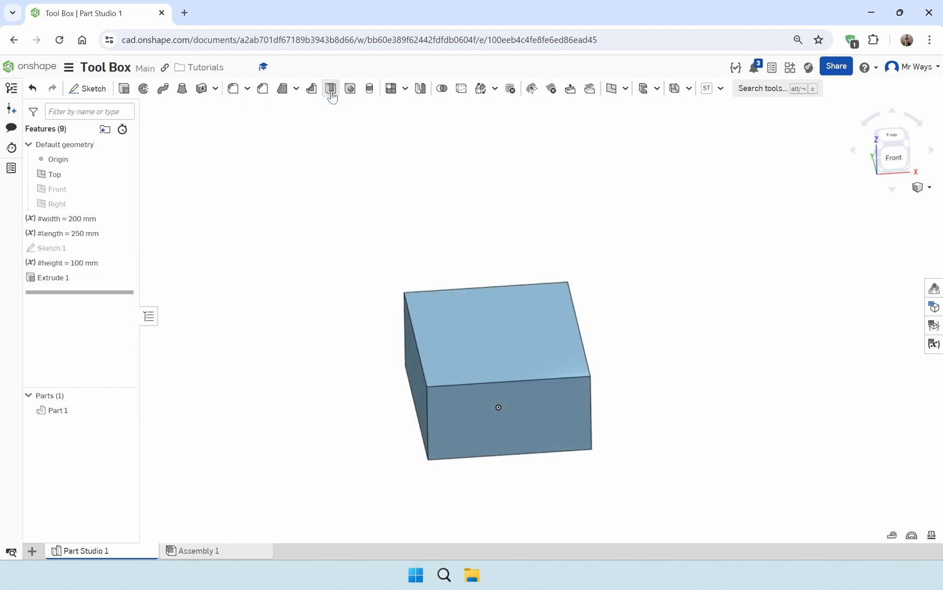
pyautogui.click(505, 343)
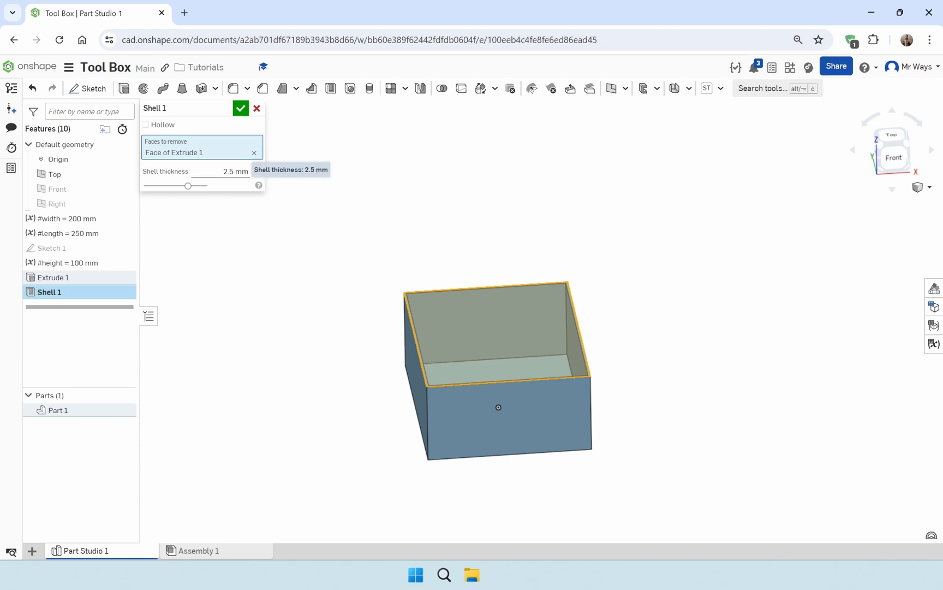
pyautogui.click(237, 171)
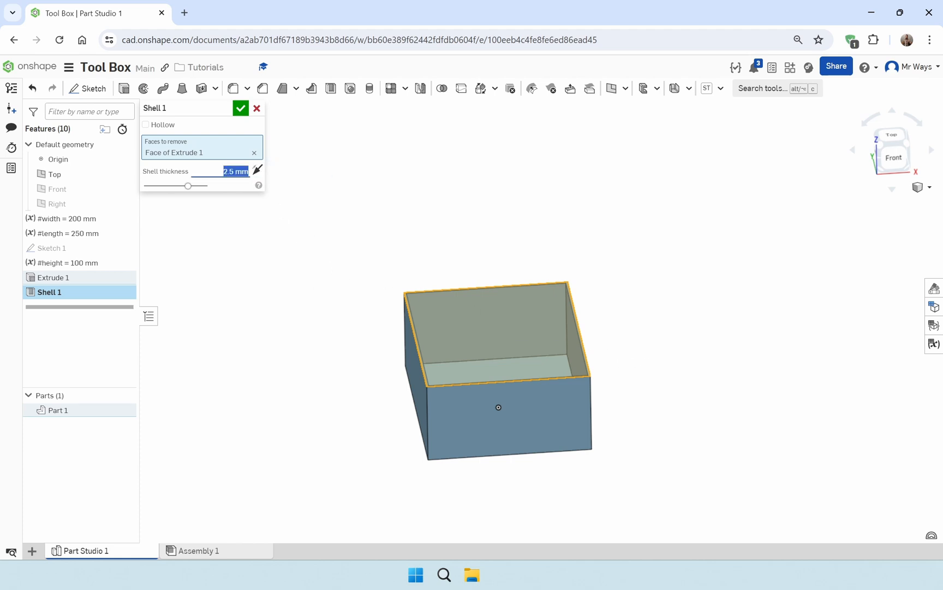
pyautogui.write('#')
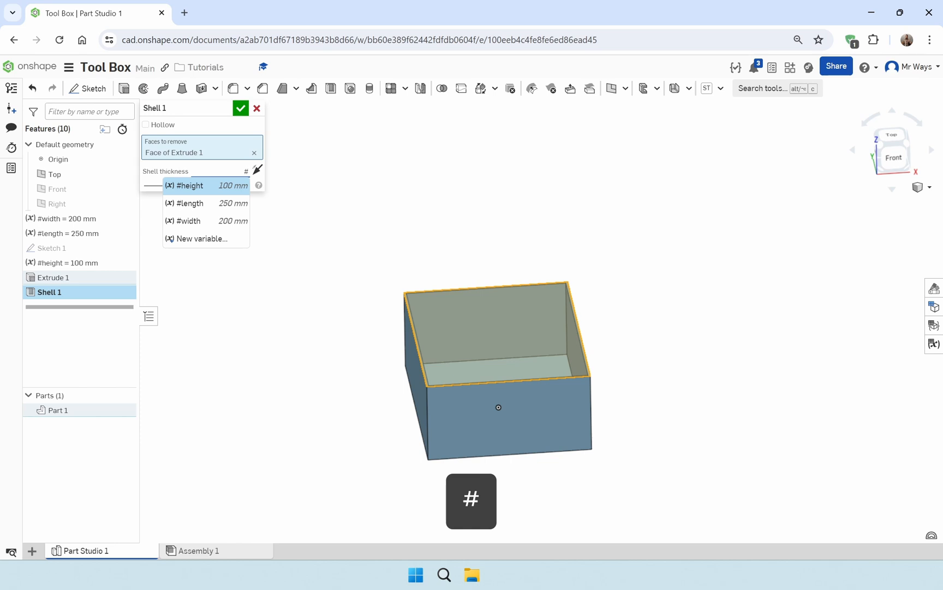
pyautogui.write('thickn')
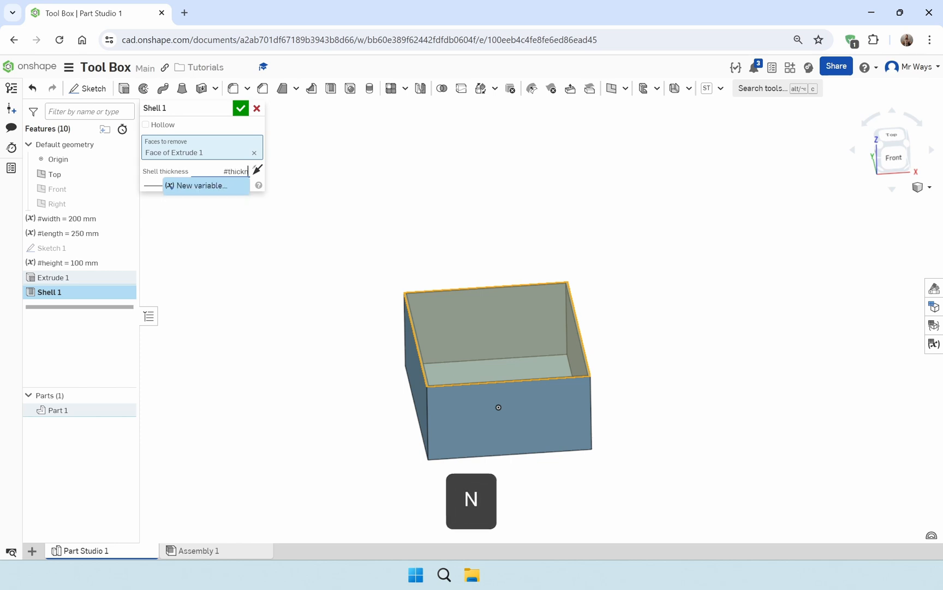
pyautogui.write('ess')
pyautogui.press('Return')
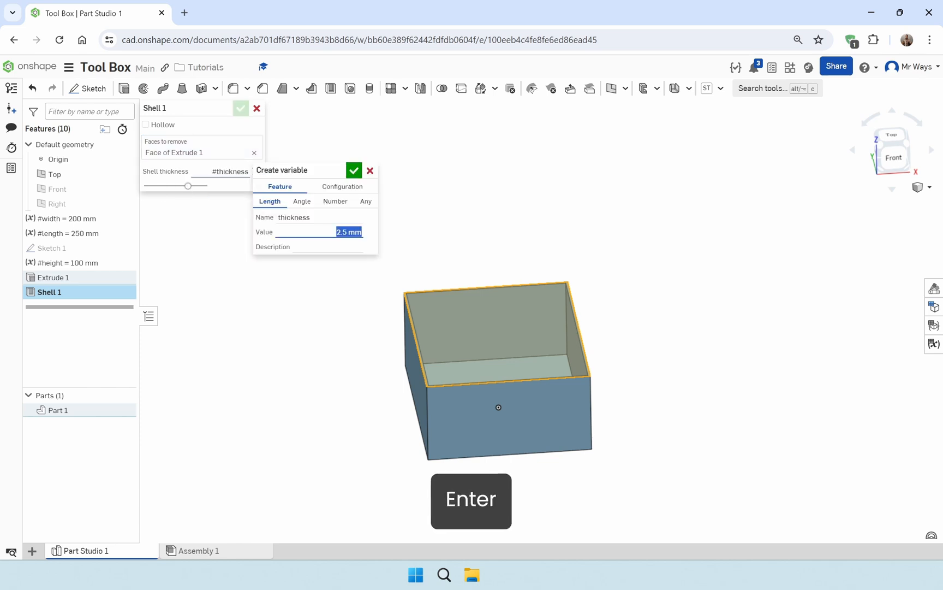
pyautogui.write('3')
pyautogui.press('Return')
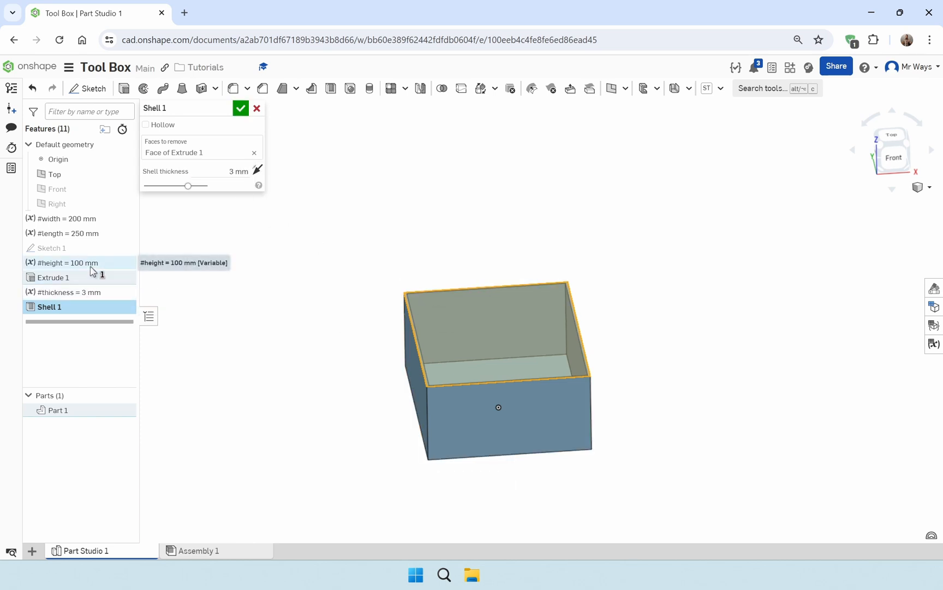
pyautogui.click(247, 108)
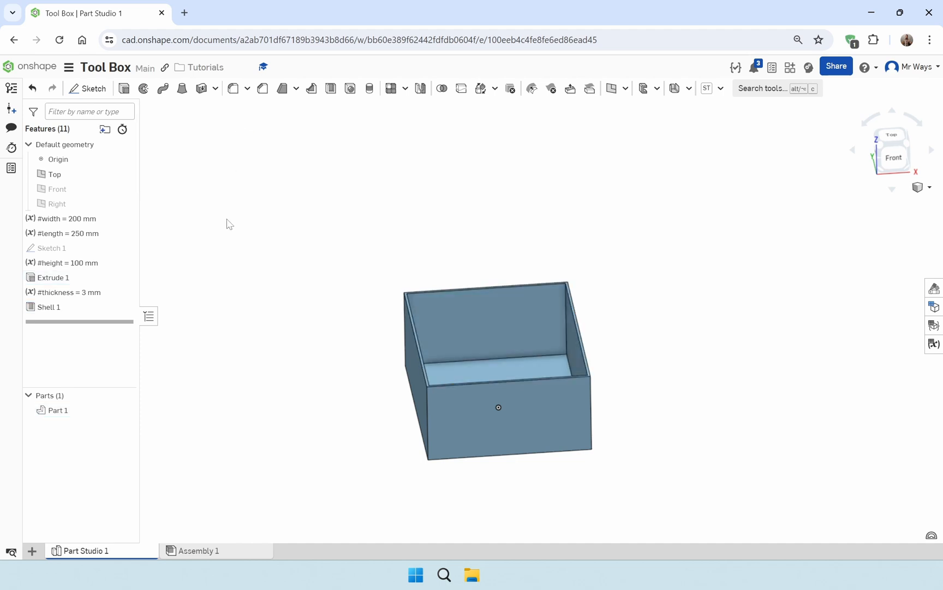
# Reorder the feature list so that the #thickness variable sits directly after #height and before the extrusion
pyautogui.click(80, 295)
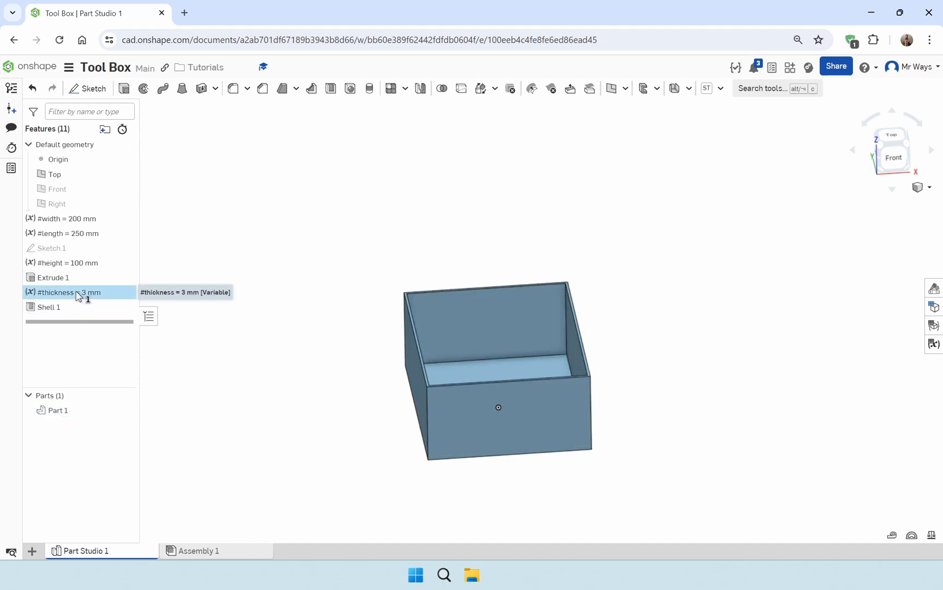
pyautogui.moveTo(80, 294); pyautogui.dragTo(86, 276)
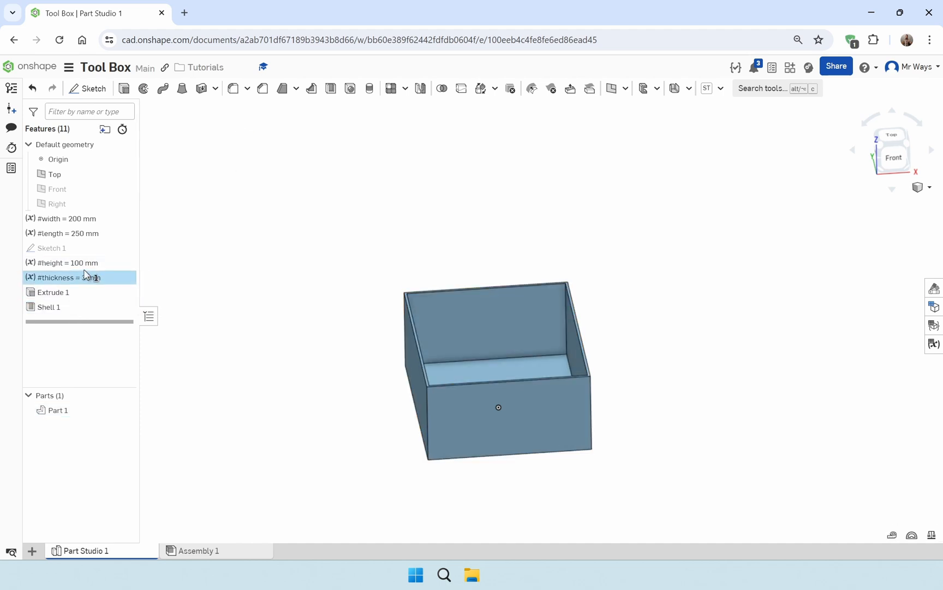
pyautogui.moveTo(732, 418)
pyautogui.mouseDown(button='right')
pyautogui.moveTo(709, 423)
pyautogui.moveTo(742, 417)
pyautogui.moveTo(722, 422)
pyautogui.mouseUp(button='right')
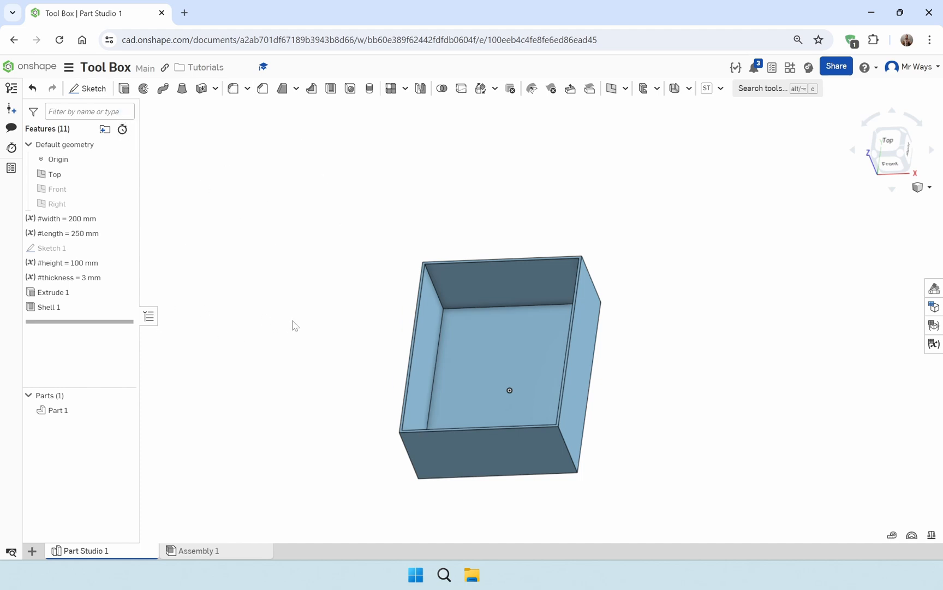
pyautogui.moveTo(295, 325); pyautogui.dragTo(338, 313, button='right')
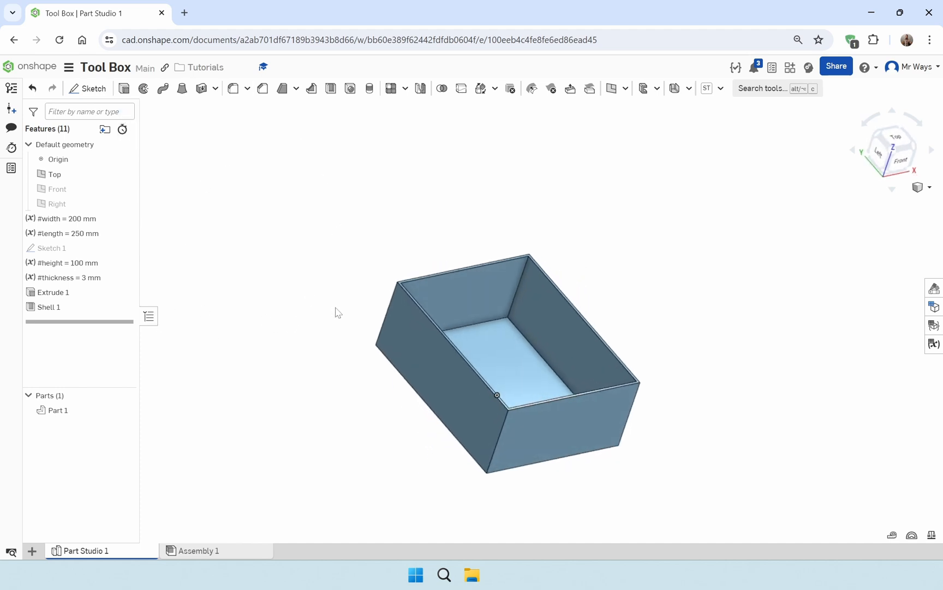
# Rename the shelled box part as "bottom"
pyautogui.rightClick(81, 415)
pyautogui.click(169, 240)
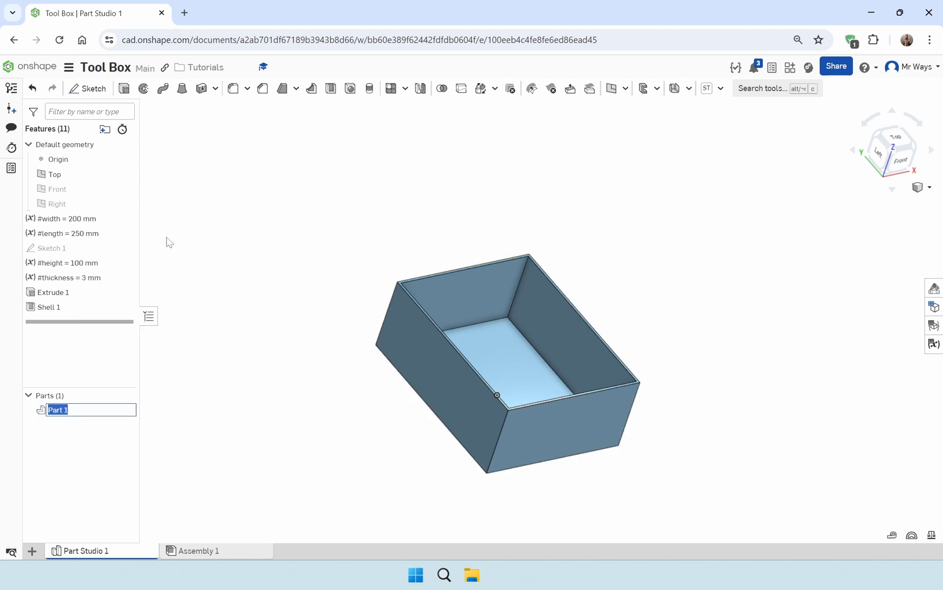
pyautogui.write('bottom')
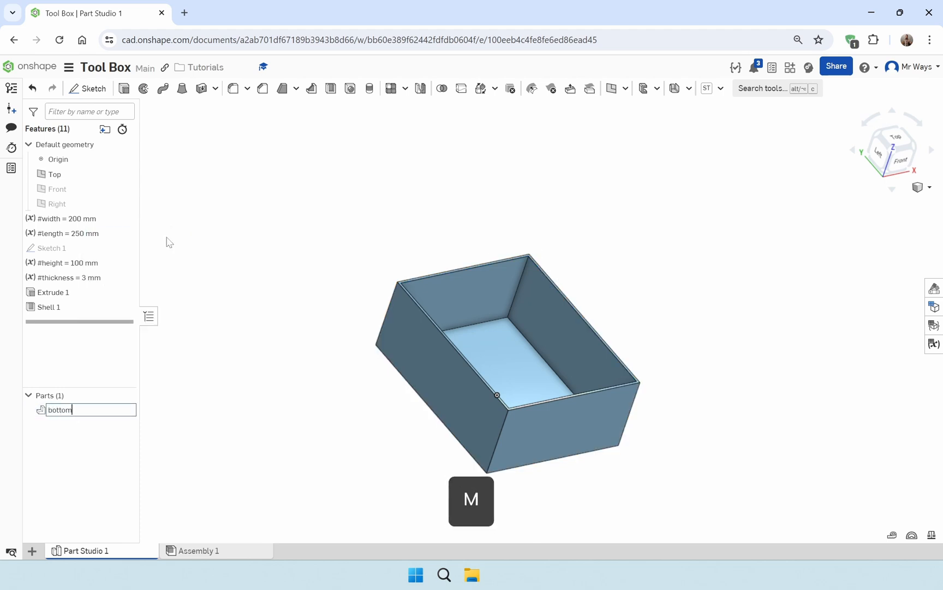
pyautogui.press('Return')
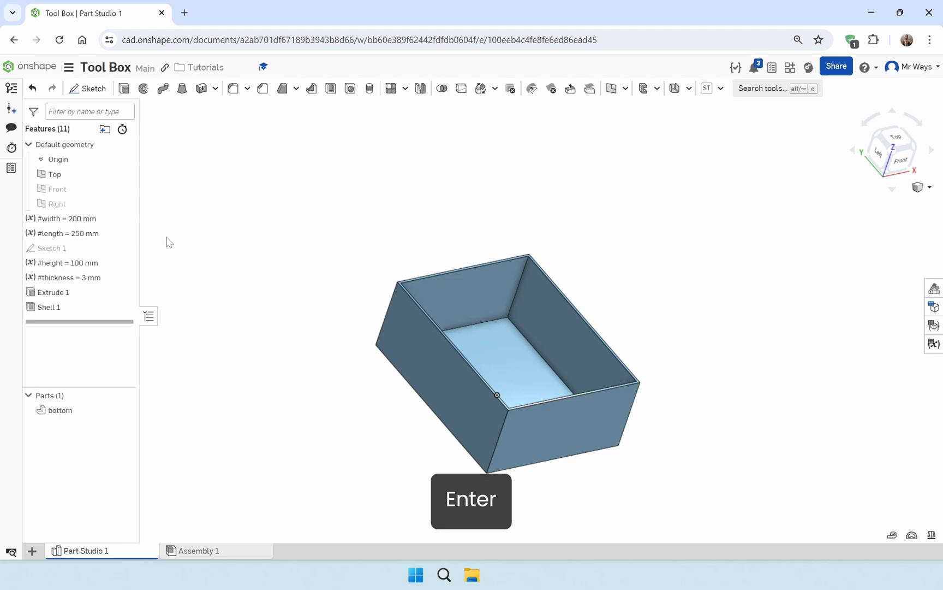
# Rename the box's extrusion feature as "Extrude-bottom"
pyautogui.rightClick(65, 295)
pyautogui.click(97, 307)
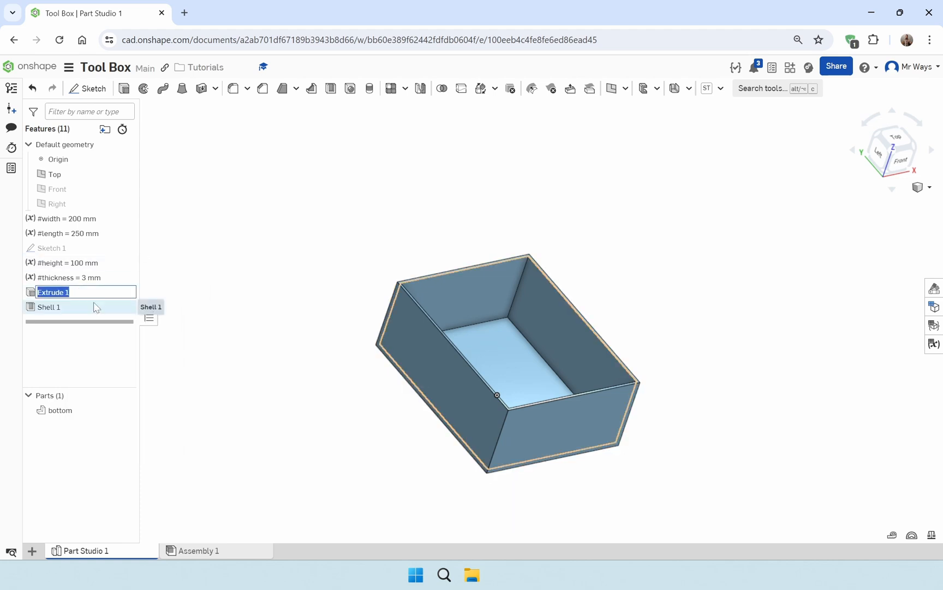
pyautogui.press('Right')
pyautogui.press('BackSpace')
pyautogui.press('BackSpace')
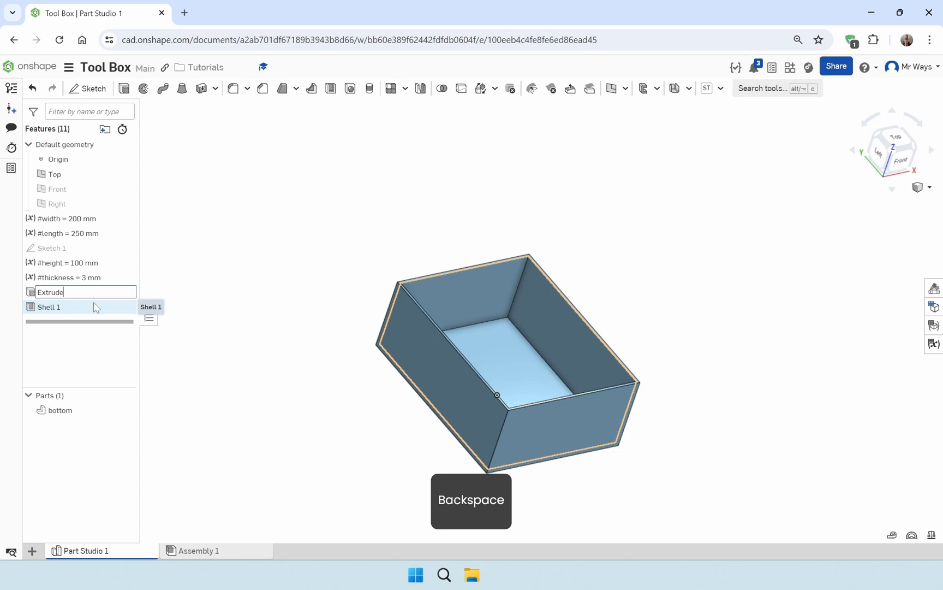
pyautogui.write('-bo')
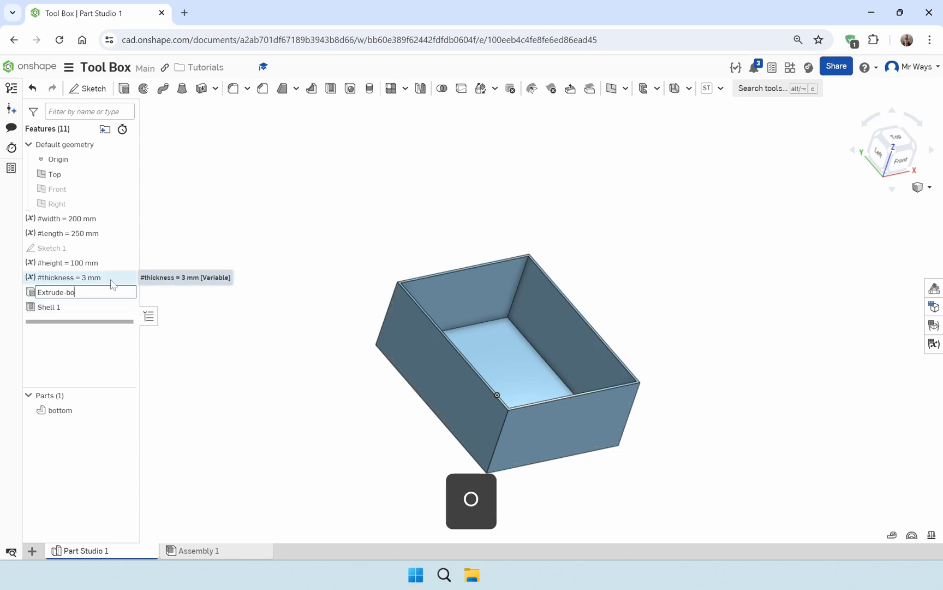
pyautogui.write('ttom')
pyautogui.press('Return')
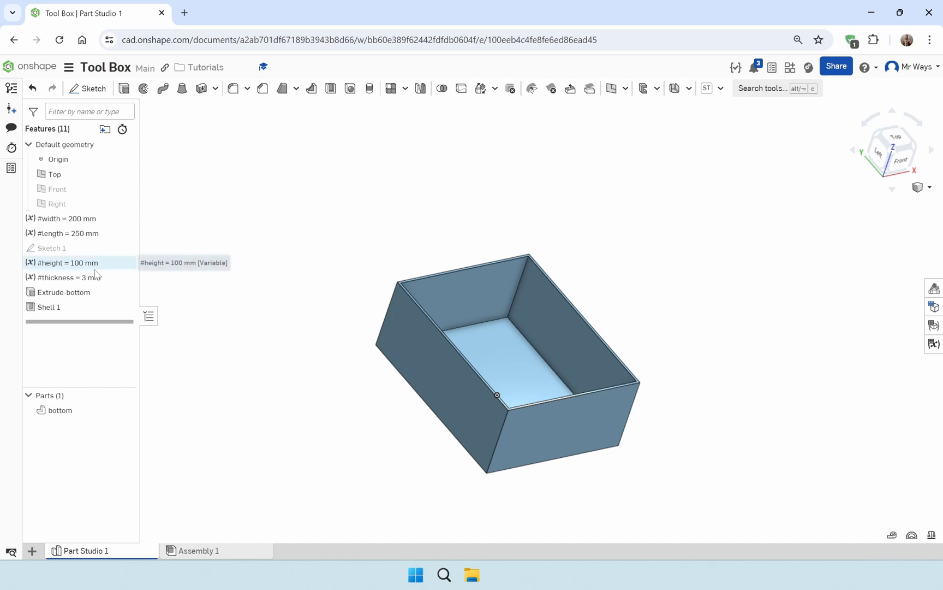
# Edit Sketch 1 and split the rectangle with a vertical line joining the midpoints of its two short edges
pyautogui.doubleClick(91, 250)
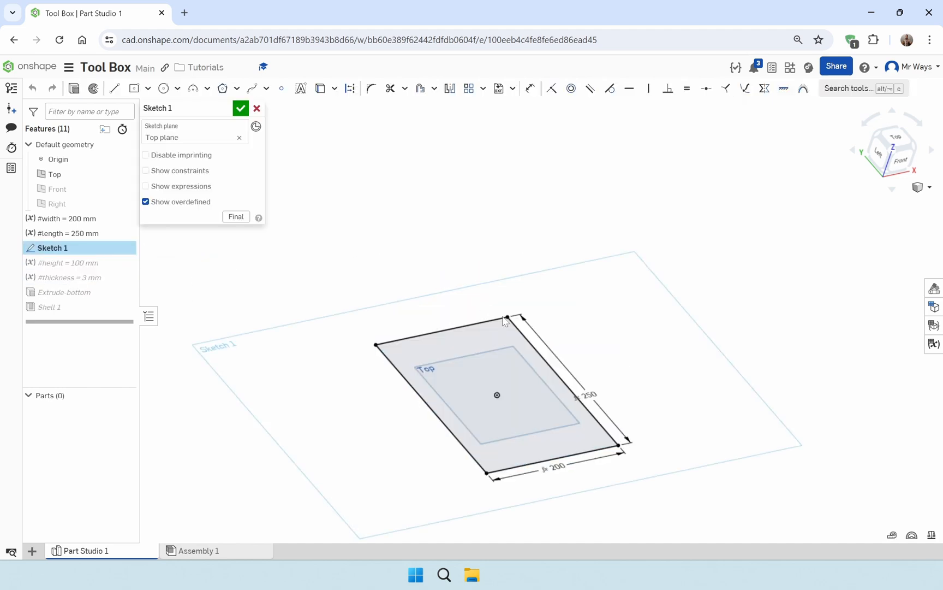
pyautogui.press('n')
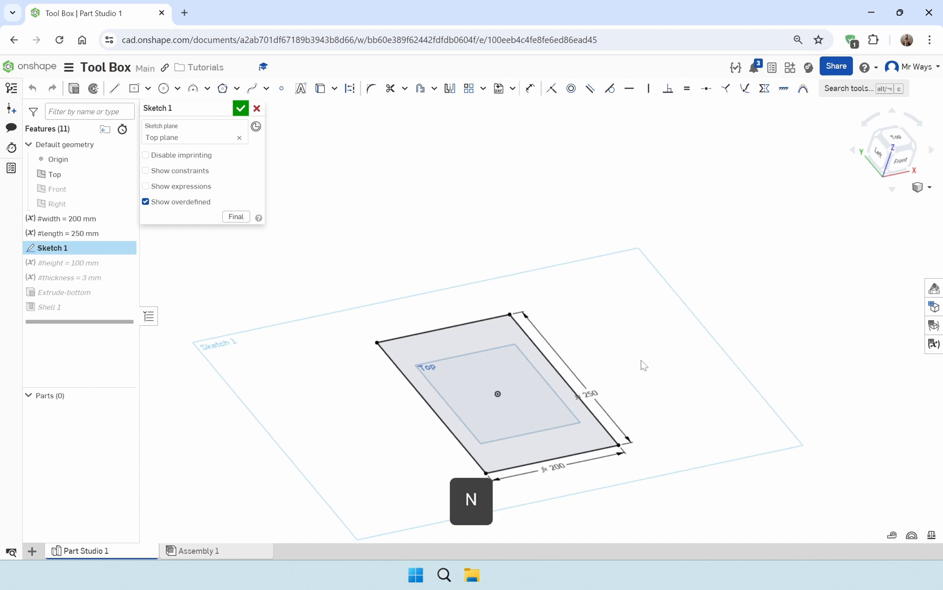
pyautogui.moveTo(682, 356)
pyautogui.mouseDown(button='middle')
pyautogui.moveTo(576, 335)
pyautogui.moveTo(587, 341)
pyautogui.mouseUp(button='middle')
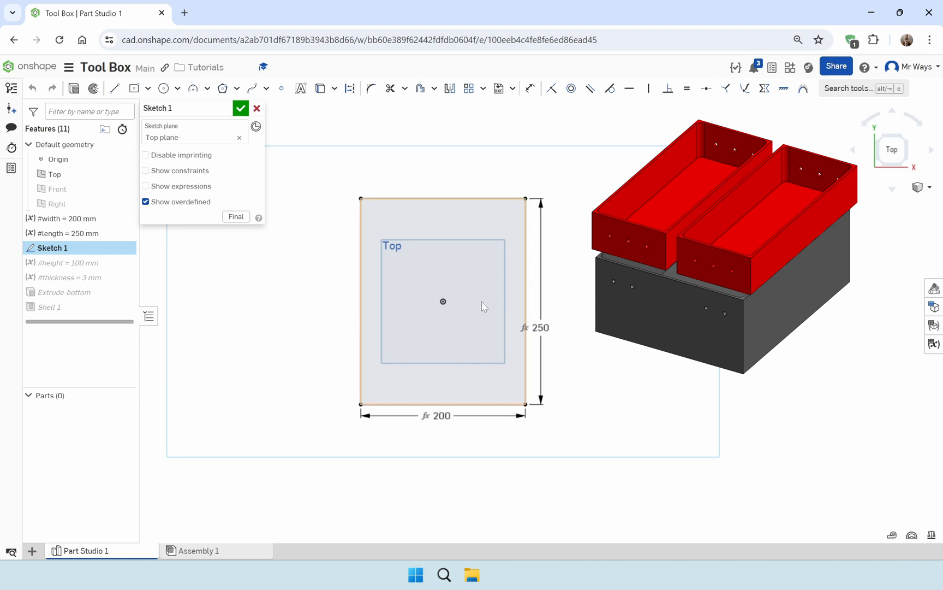
pyautogui.click(115, 88)
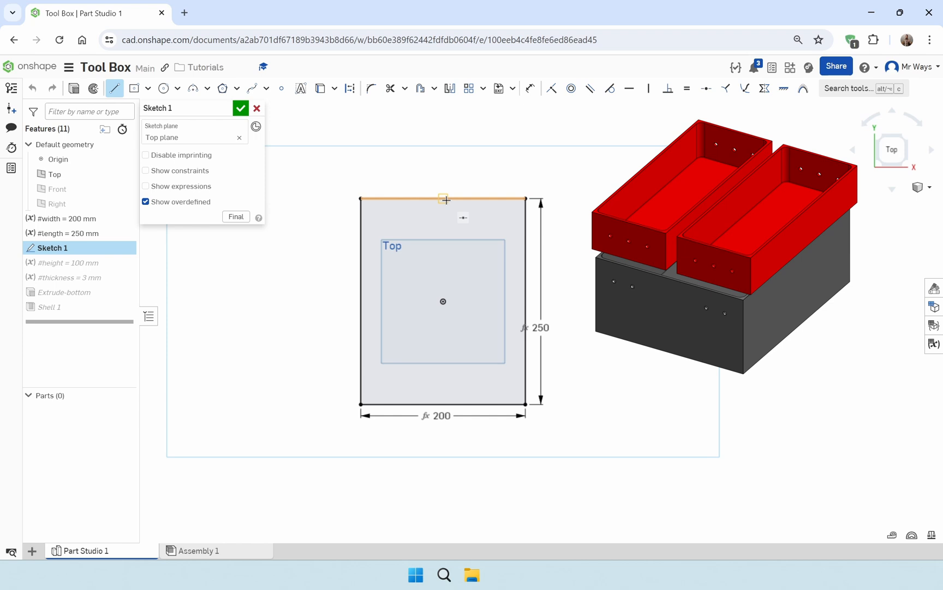
pyautogui.moveTo(443, 198); pyautogui.dragTo(444, 404)
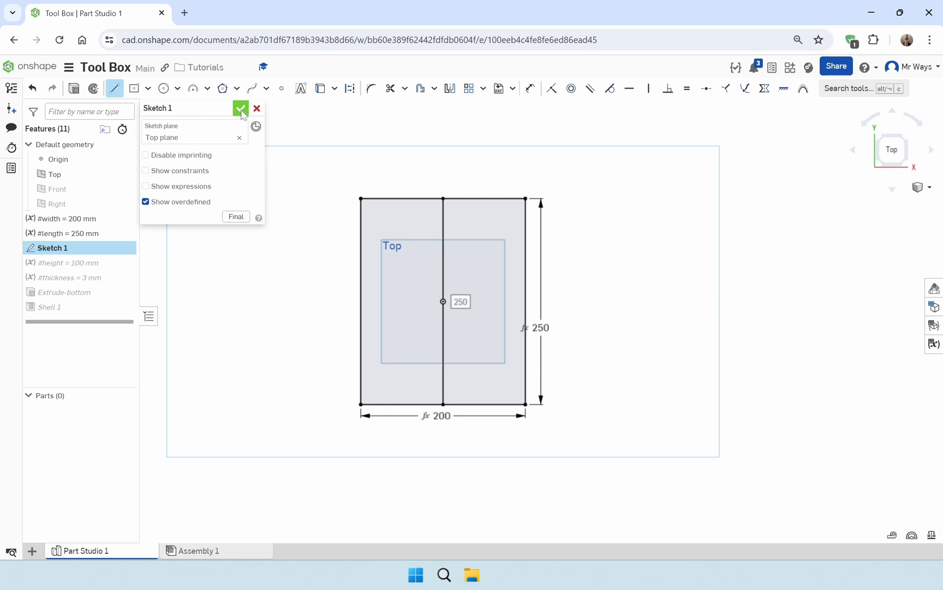
pyautogui.click(241, 110)
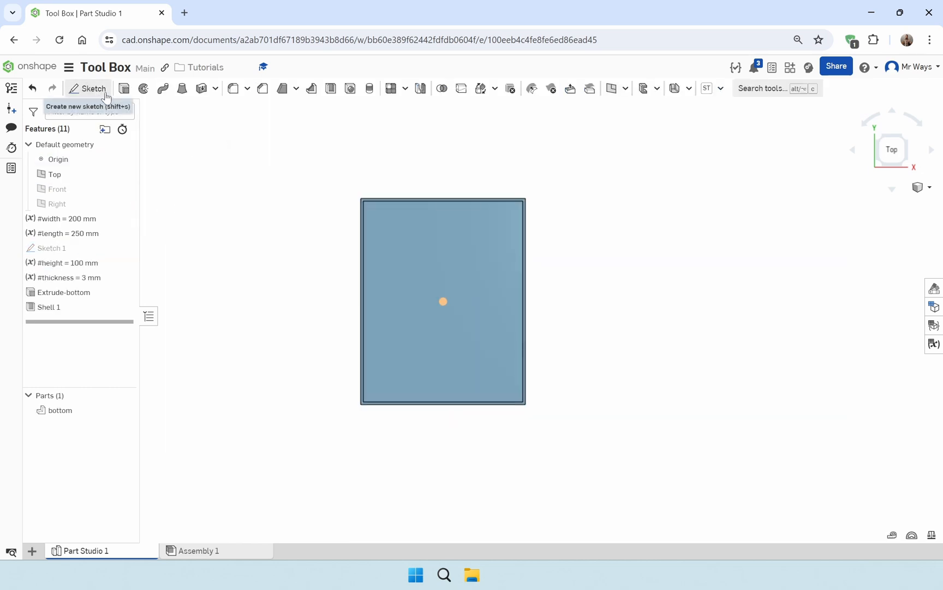
pyautogui.click(124, 90)
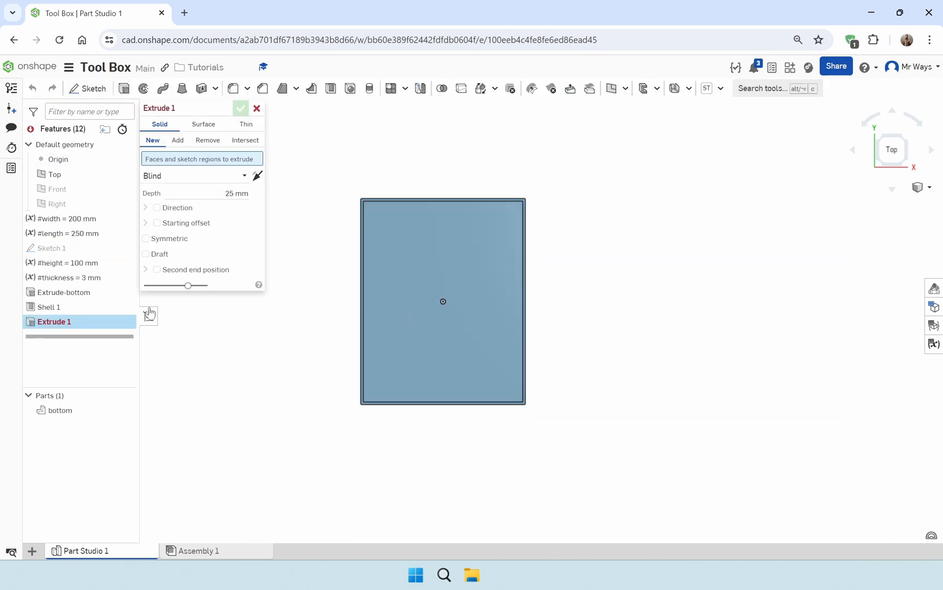
pyautogui.click(125, 249)
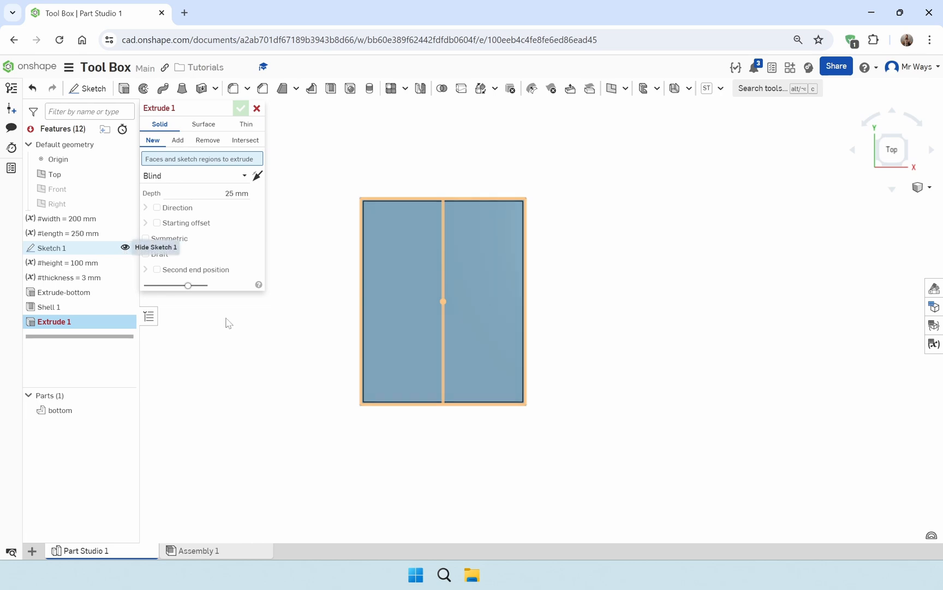
pyautogui.moveTo(350, 347); pyautogui.dragTo(343, 261, button='right')
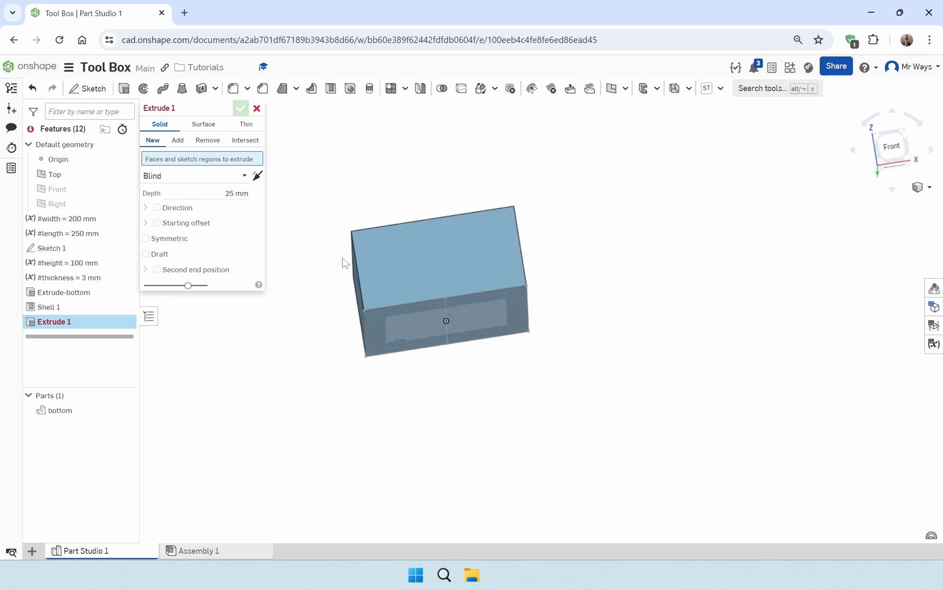
pyautogui.click(408, 315)
pyautogui.click(490, 316)
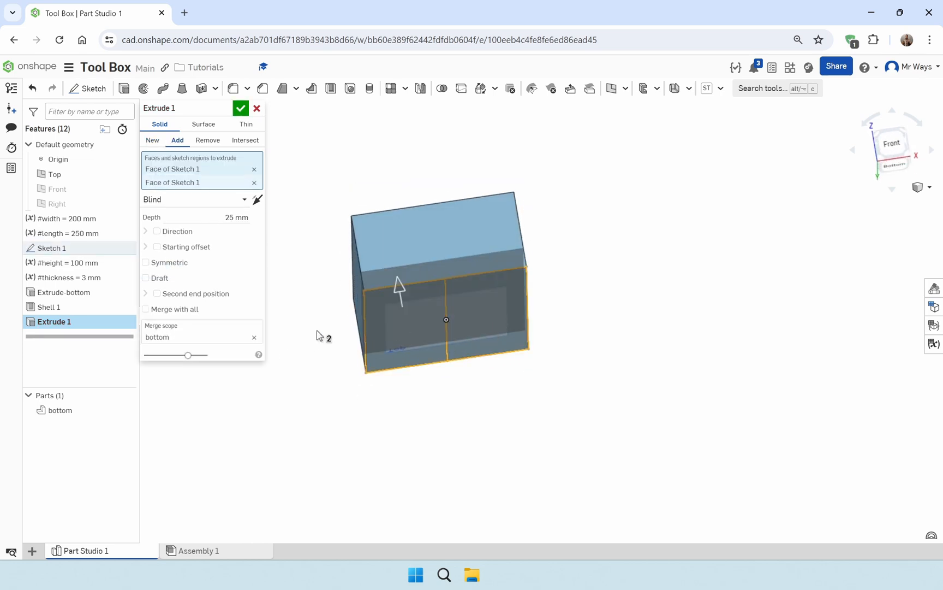
pyautogui.click(153, 141)
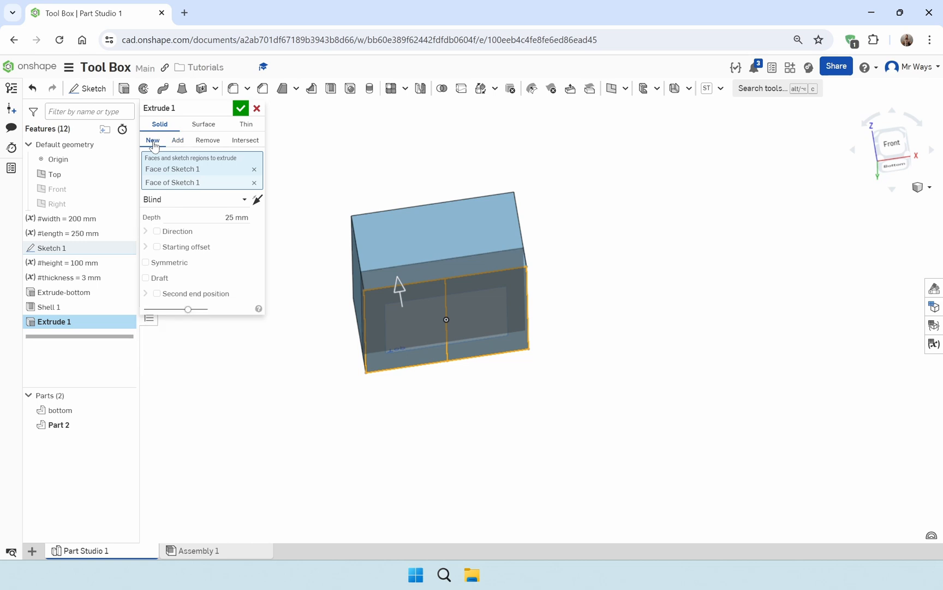
pyautogui.moveTo(311, 331); pyautogui.dragTo(315, 302, button='right')
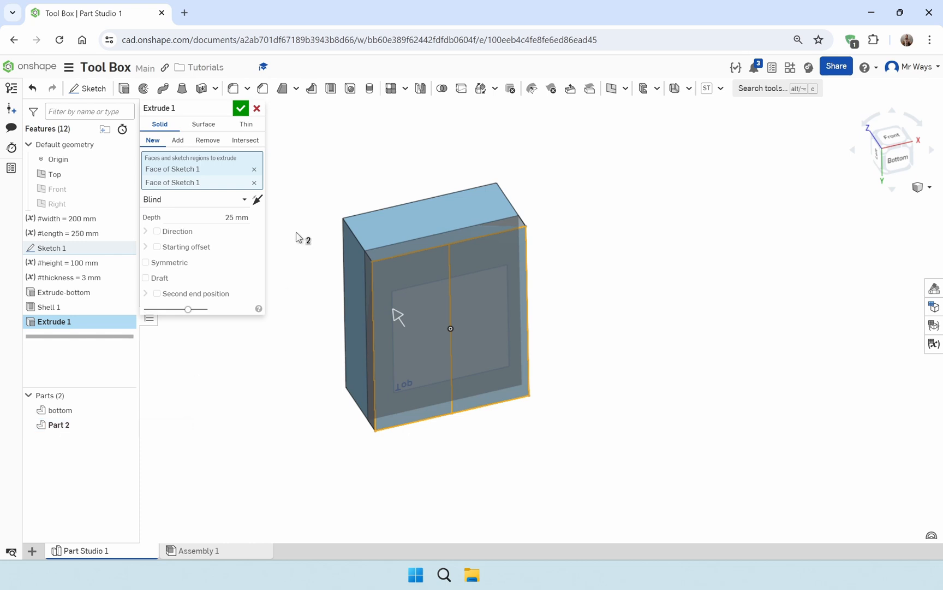
pyautogui.click(257, 109)
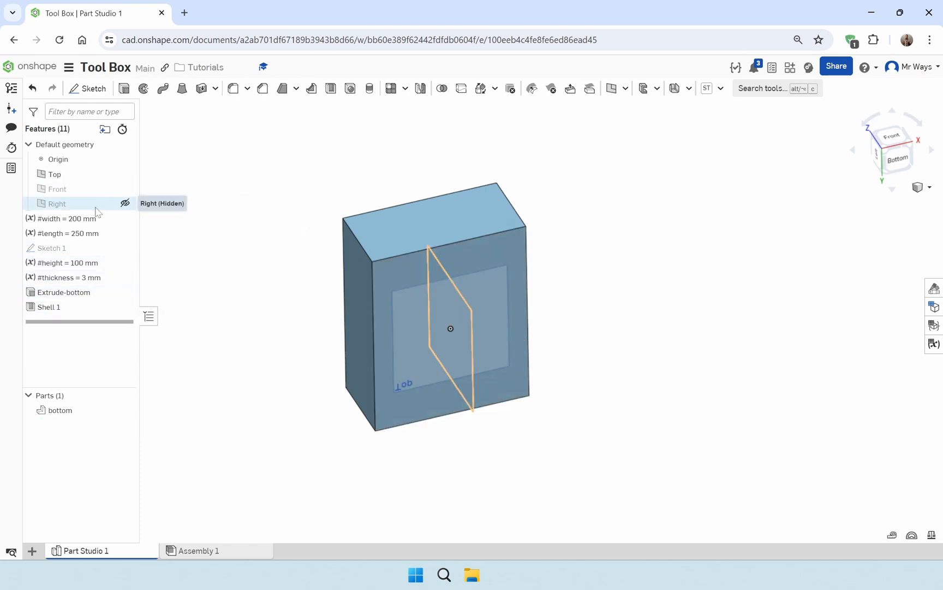
# Reopen Sketch 1 for editing and delete the vertical centre line that divides the rectangle
pyautogui.doubleClick(97, 247)
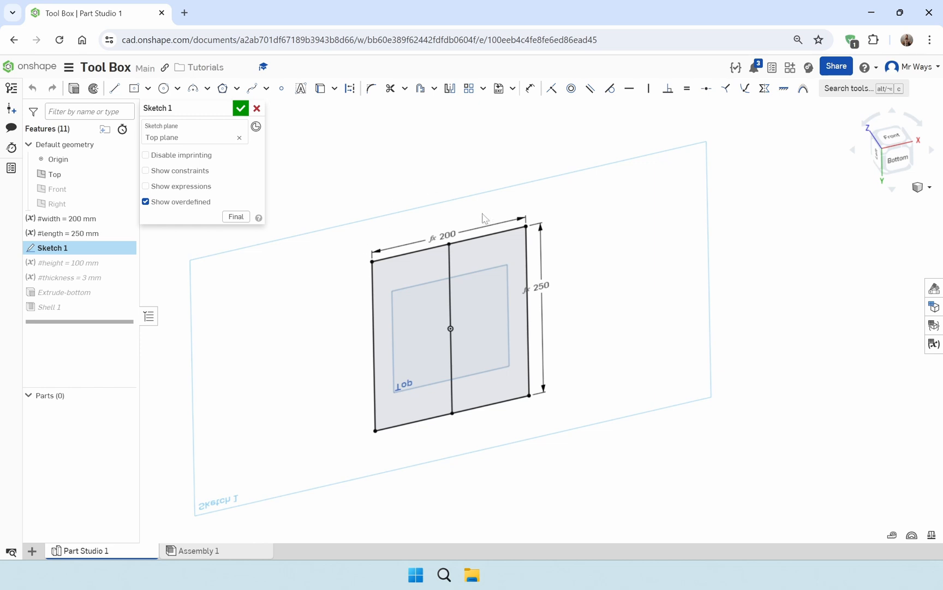
pyautogui.moveTo(483, 219); pyautogui.dragTo(480, 316, button='right')
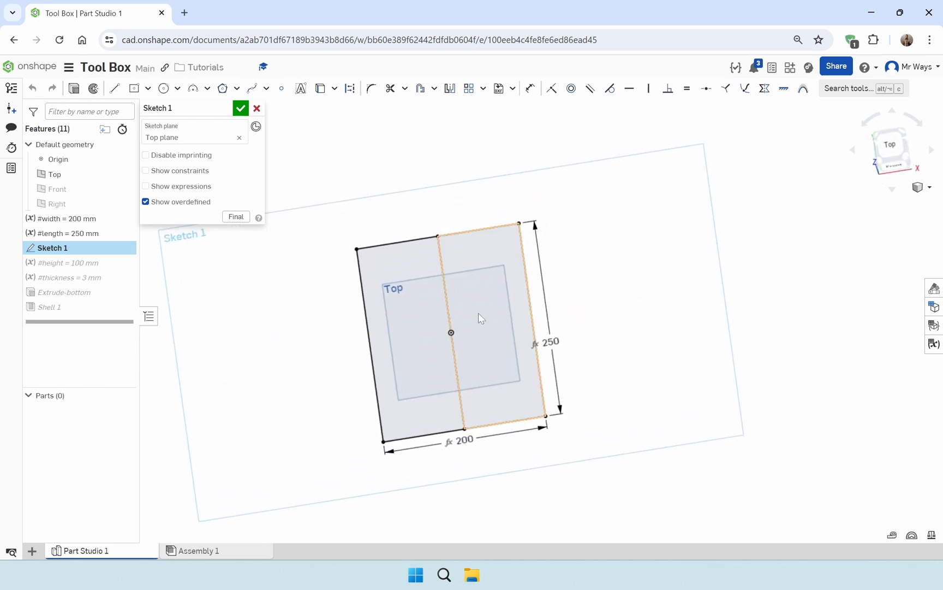
pyautogui.click(449, 310)
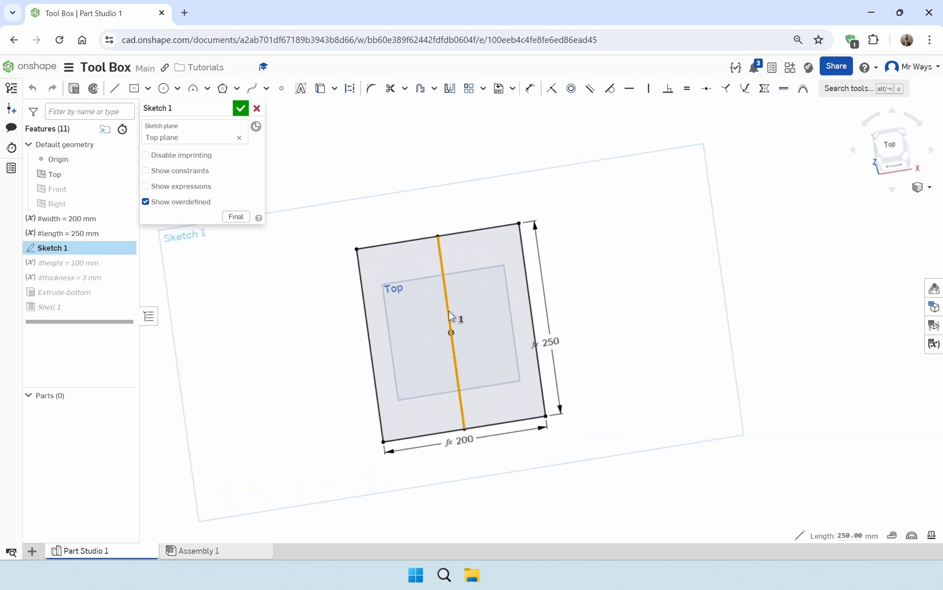
pyautogui.press('Delete')
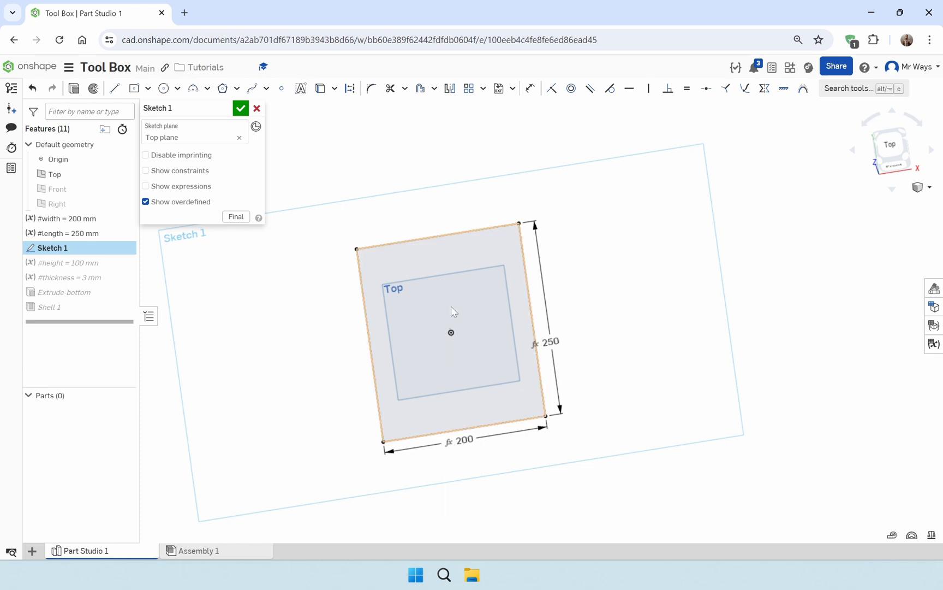
# Draw a 0.1 mm wide center-point rectangle at the origin, spanning the full length of the box outline, and finish the sketch
pyautogui.press('n')
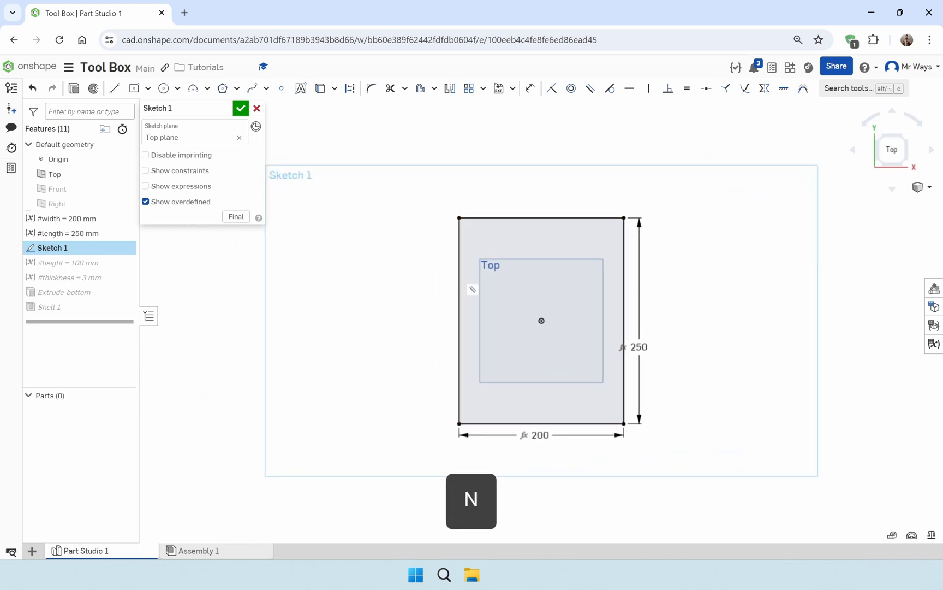
pyautogui.click(133, 88)
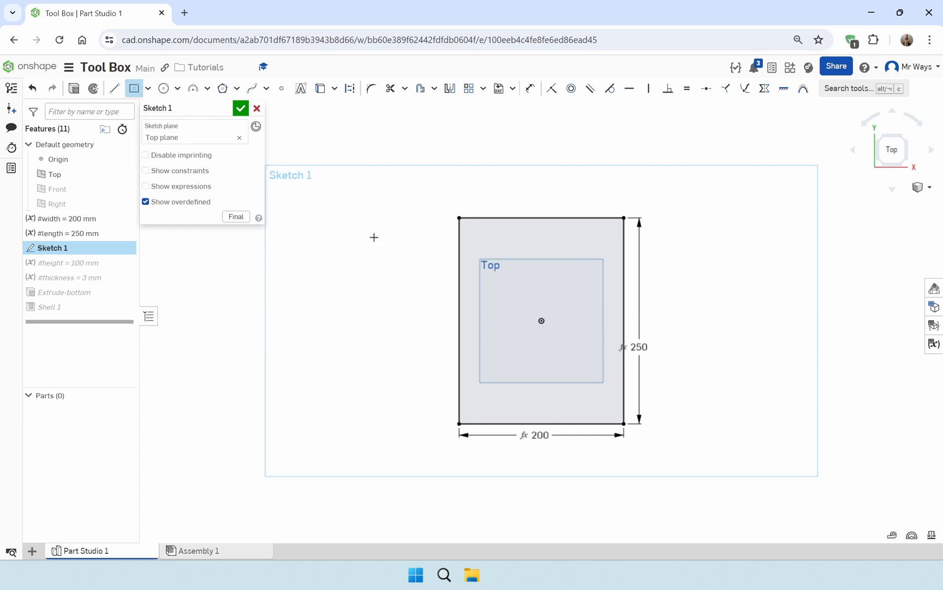
pyautogui.click(546, 335)
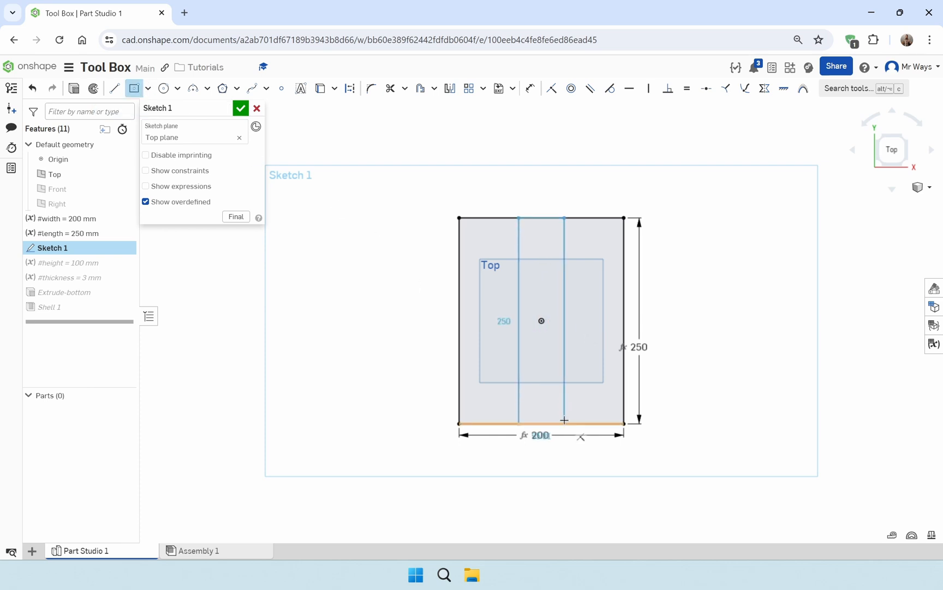
pyautogui.click(564, 421)
pyautogui.scroll(10, 541, 447)
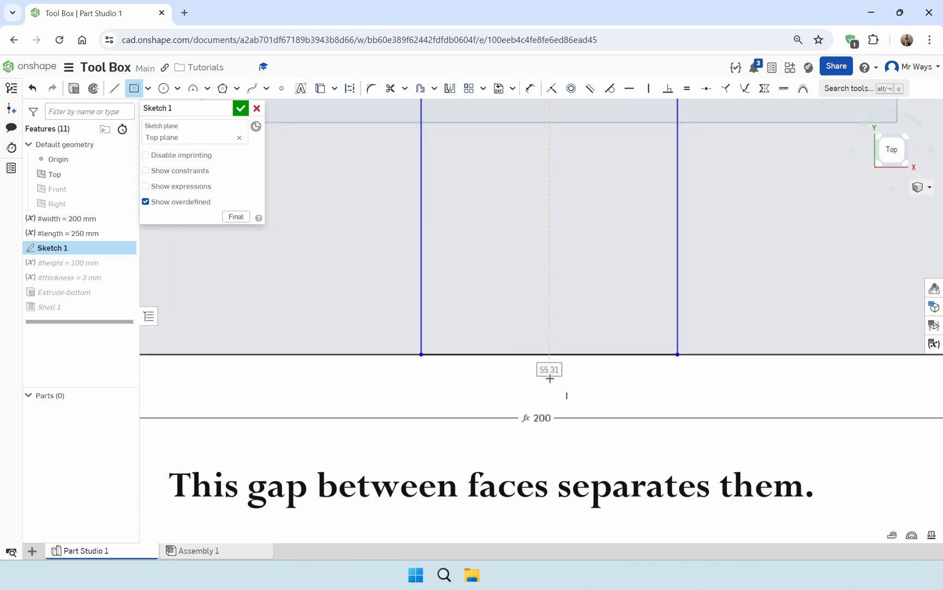
pyautogui.write('.')
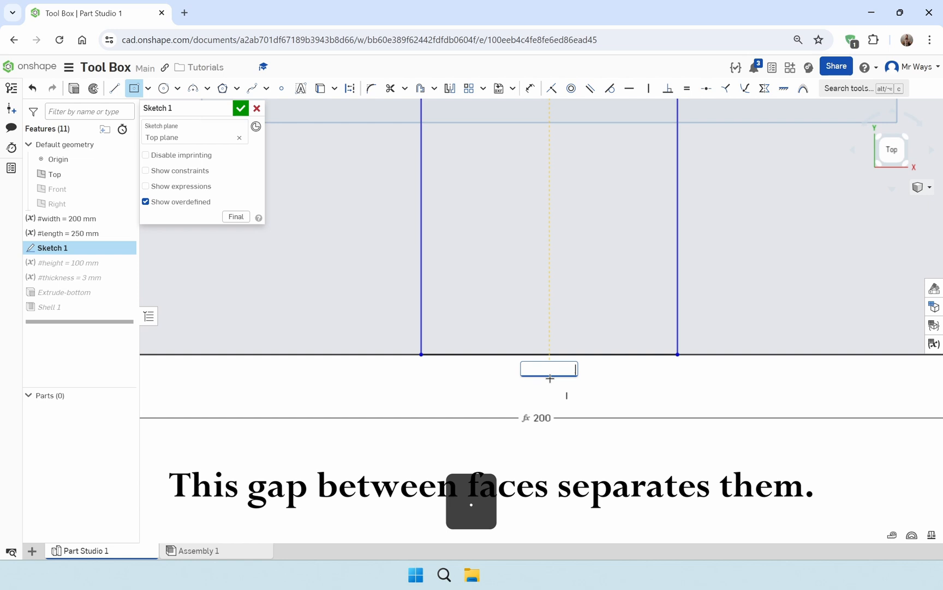
pyautogui.write('1')
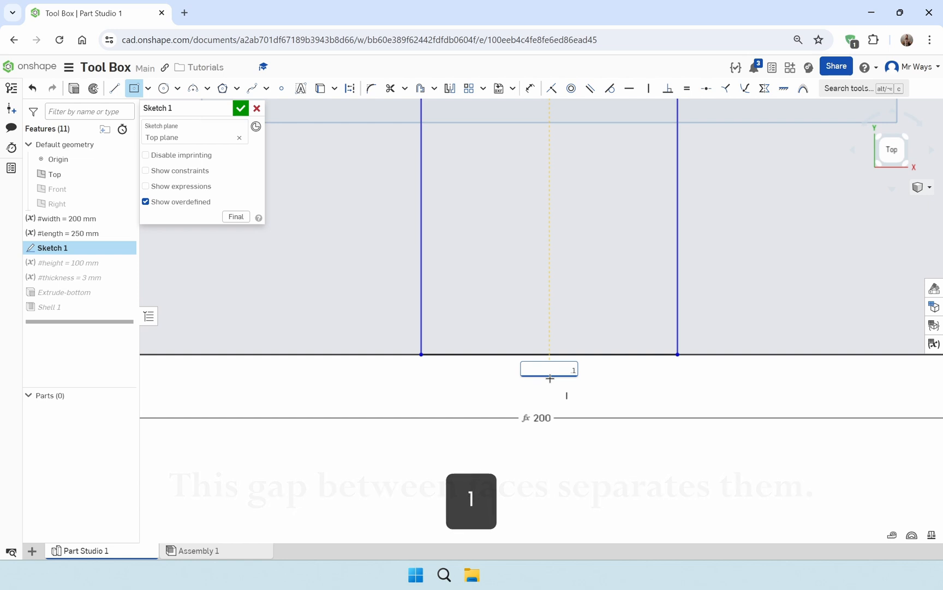
pyautogui.press('Return')
pyautogui.scroll(-6, 571, 399)
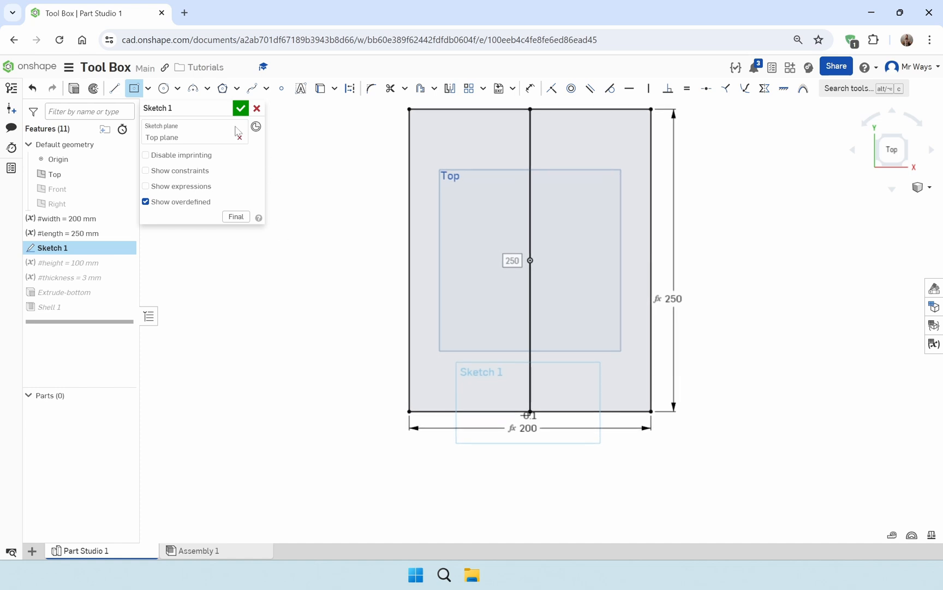
pyautogui.click(240, 108)
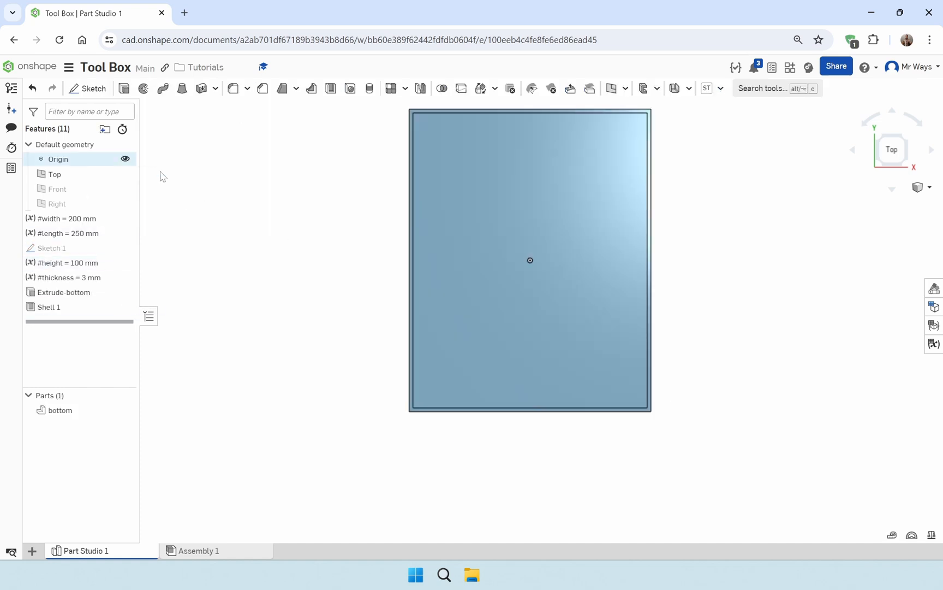
# Show Sketch 1 and extrude its two large halves on either side of the narrow gap as new parts
pyautogui.moveTo(542, 345); pyautogui.dragTo(538, 222, button='right')
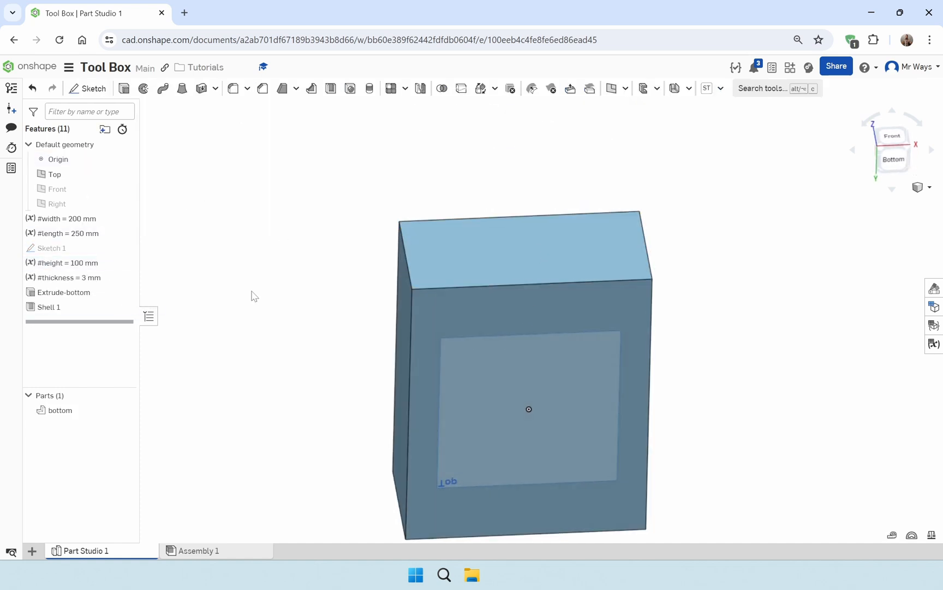
pyautogui.click(127, 248)
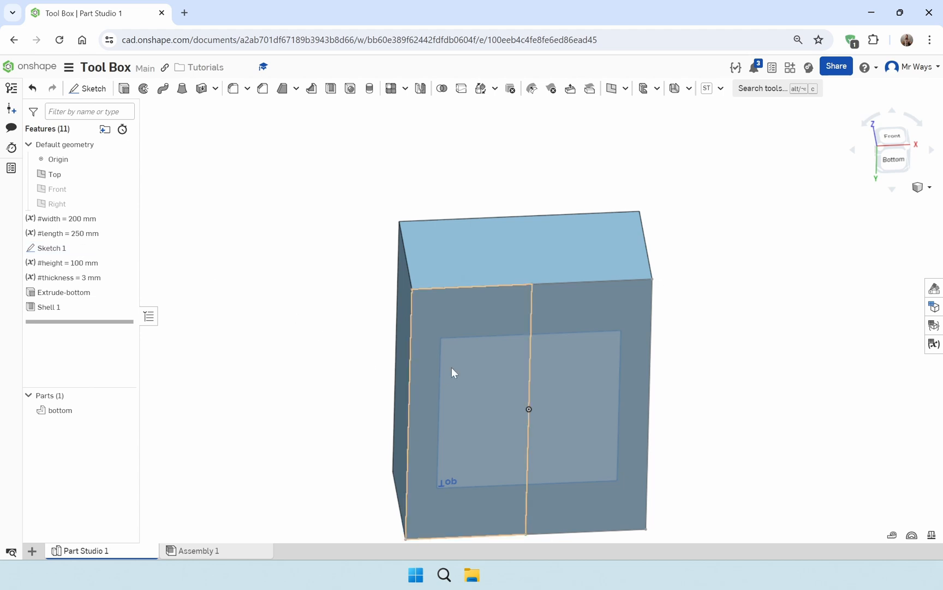
pyautogui.click(474, 355)
pyautogui.click(570, 355)
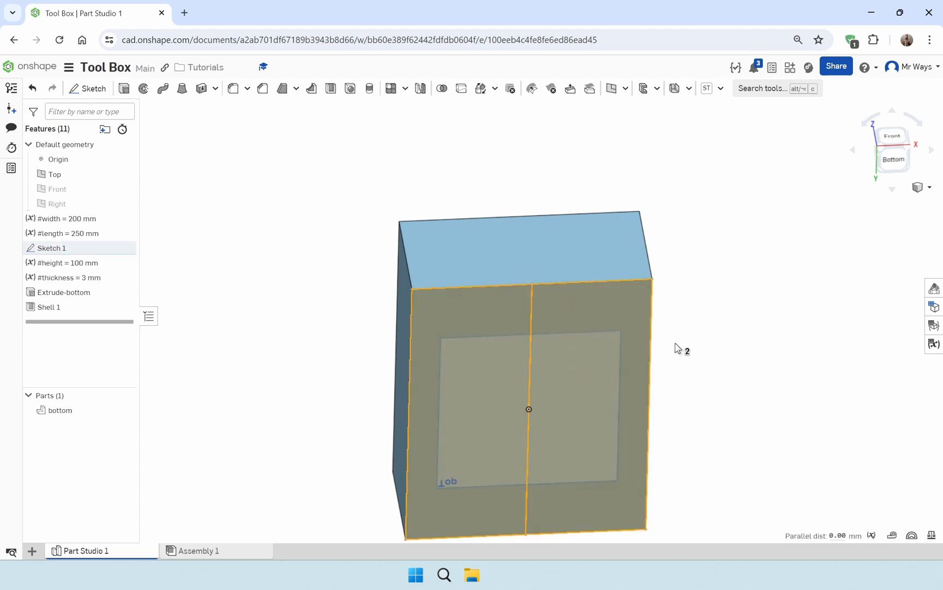
pyautogui.click(125, 89)
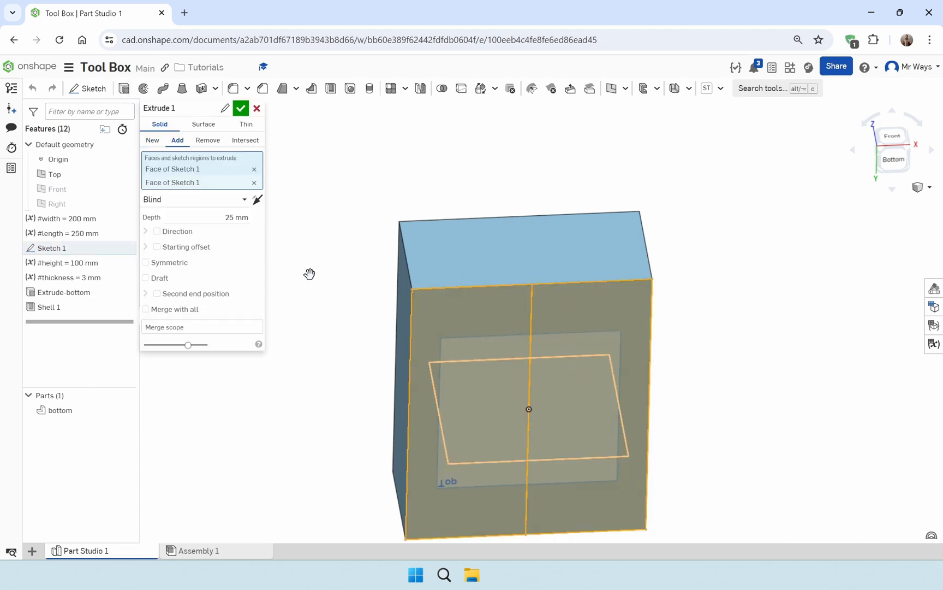
pyautogui.click(153, 140)
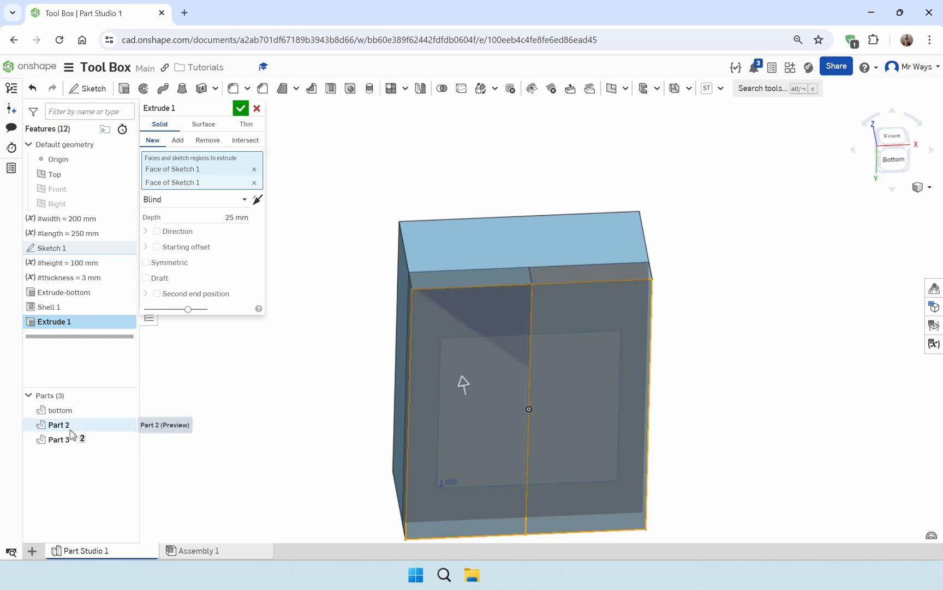
# Give the tray extrusion a blind starting offset of #height so it begins at the box's upper rim
pyautogui.moveTo(283, 407); pyautogui.dragTo(293, 465, button='right')
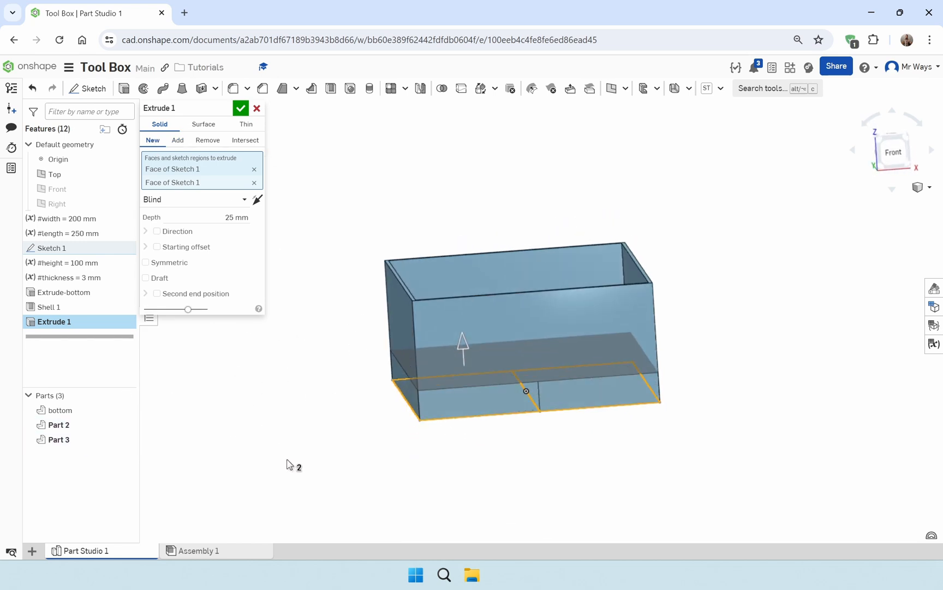
pyautogui.click(158, 248)
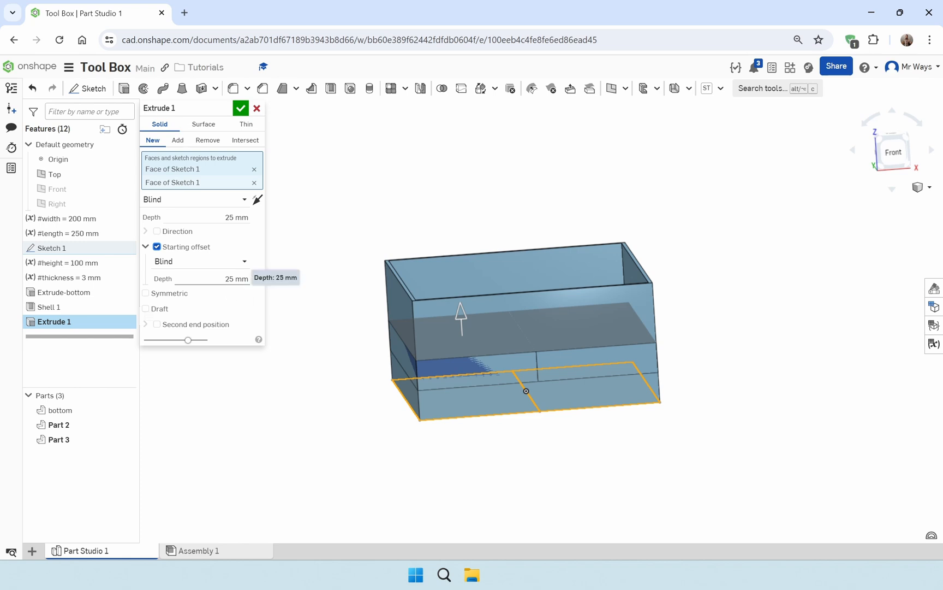
pyautogui.click(236, 279)
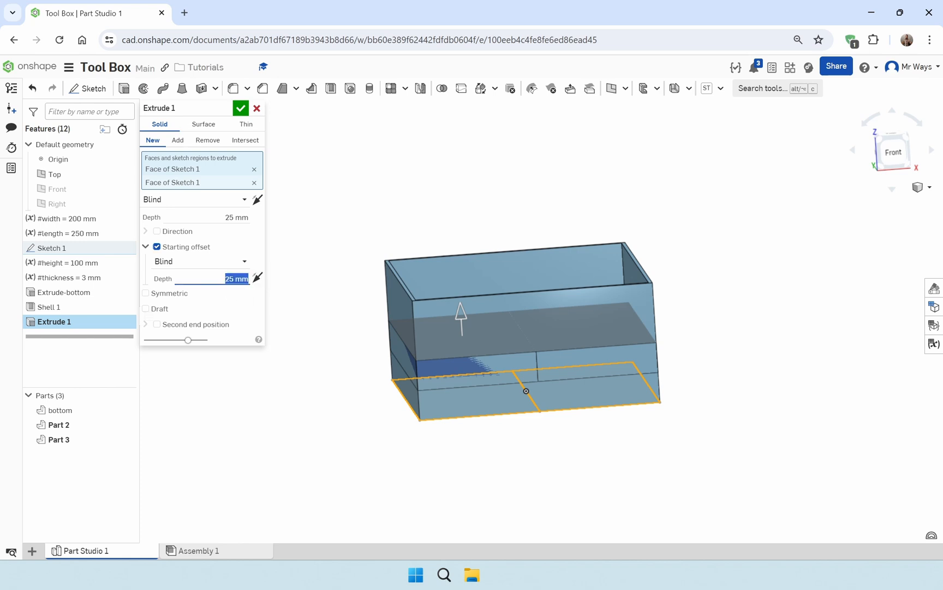
pyautogui.write('#he')
pyautogui.press('Return')
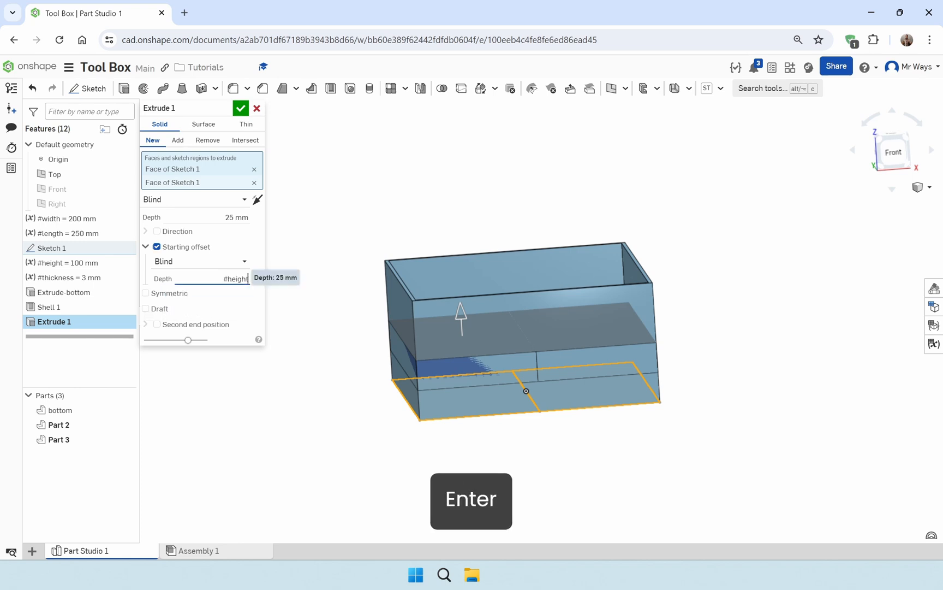
pyautogui.press('Return')
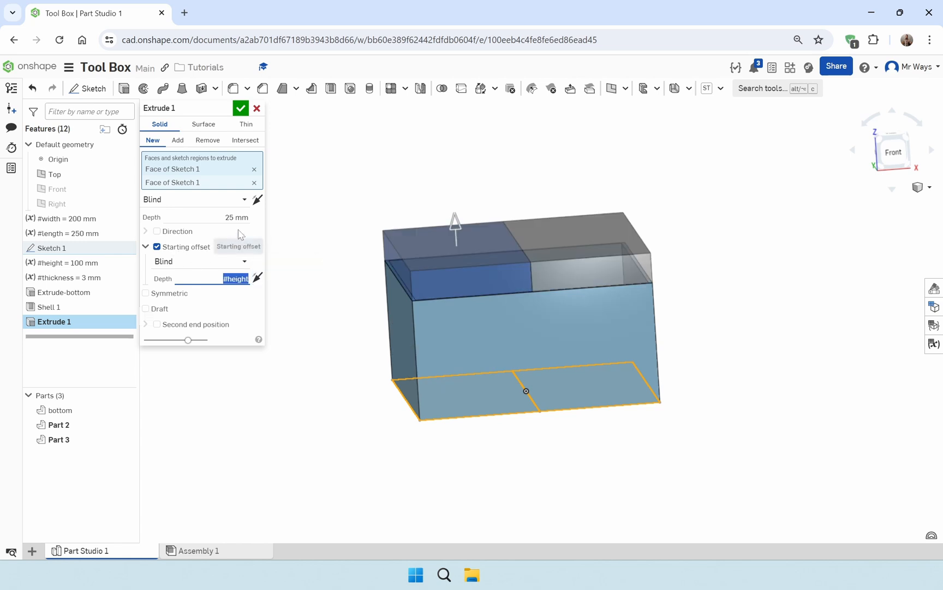
# Set the tray extrusion's depth to #height/2 and finish the feature
pyautogui.click(237, 218)
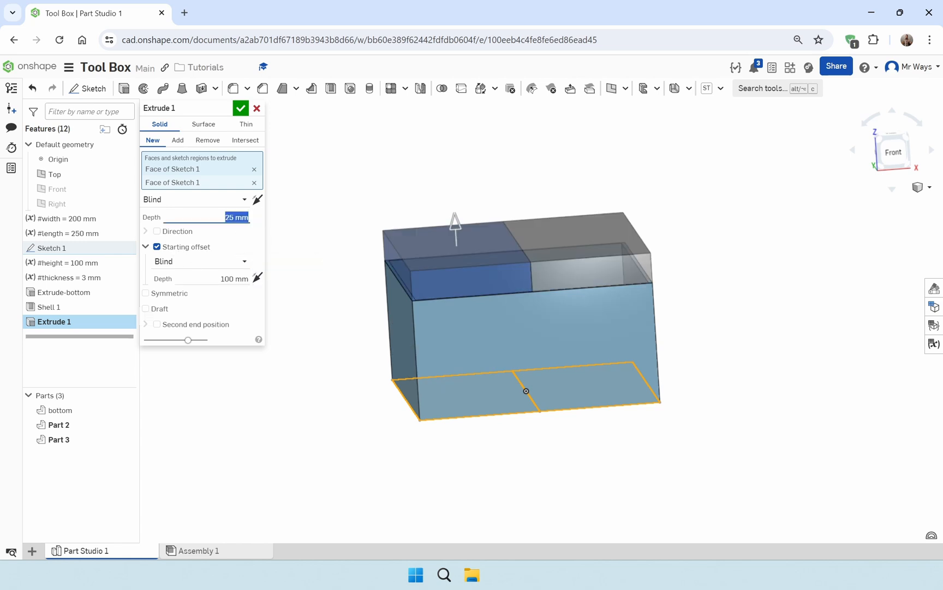
pyautogui.write('#h')
pyautogui.press('Return')
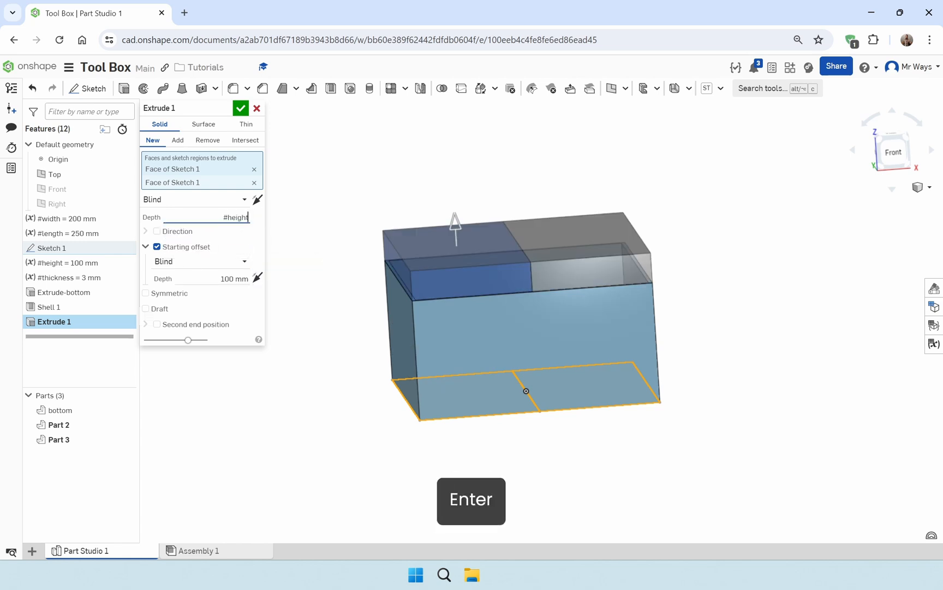
pyautogui.write('/2')
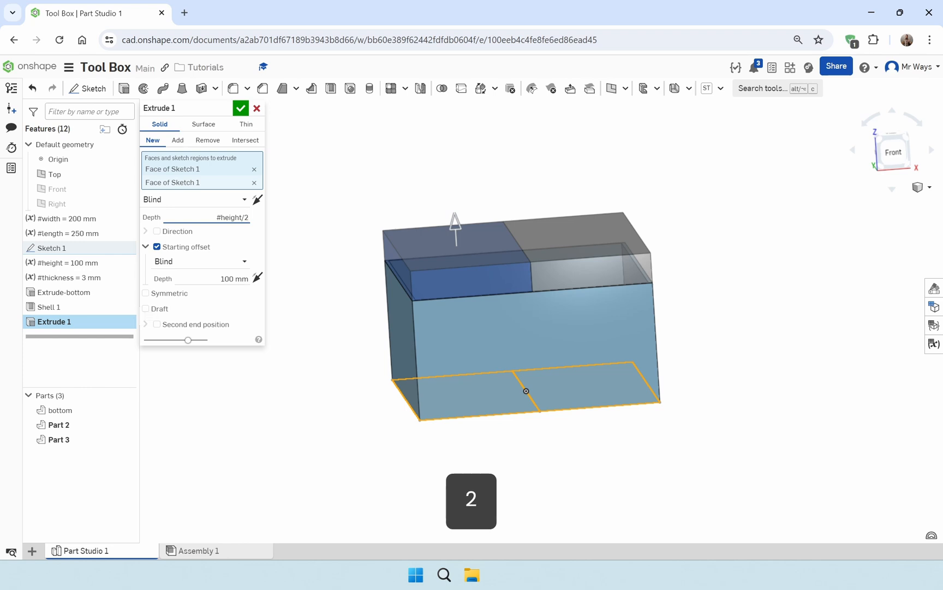
pyautogui.press('Return')
pyautogui.press('Return')
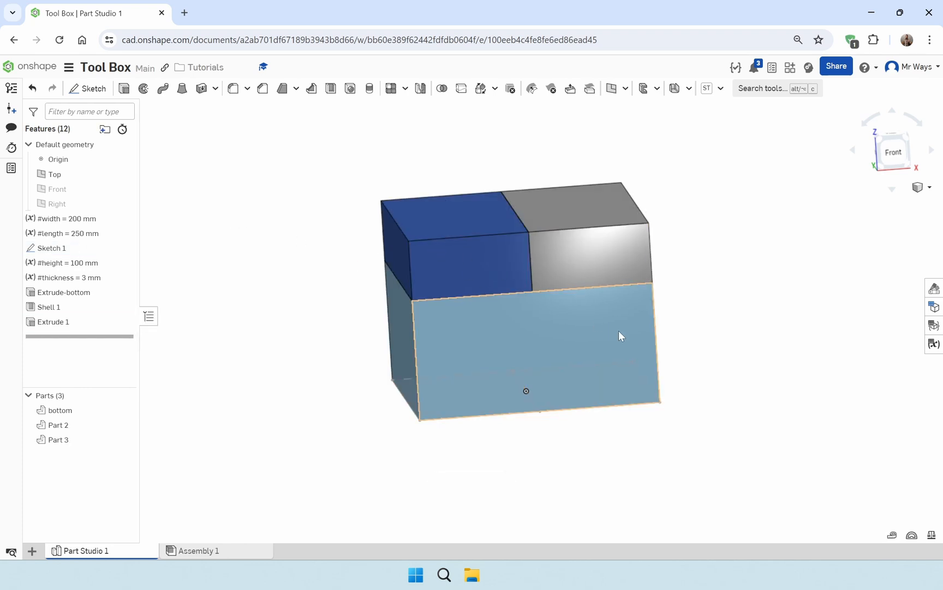
# Rename Part 2, the right-hand block above the box bottom, as middle-R
pyautogui.moveTo(751, 322)
pyautogui.mouseDown(button='right')
pyautogui.moveTo(723, 332)
pyautogui.moveTo(746, 335)
pyautogui.mouseUp(button='right')
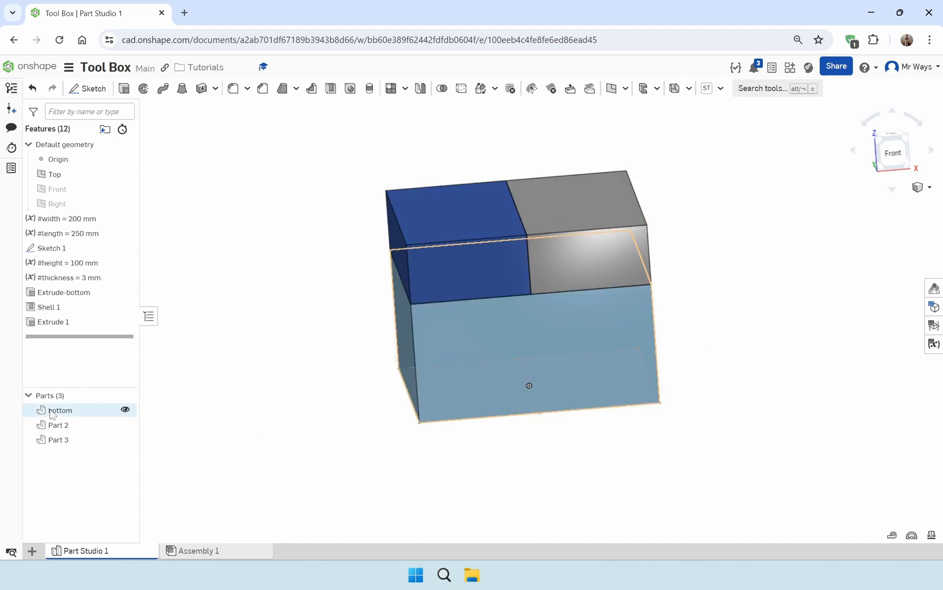
pyautogui.click(74, 424)
pyautogui.rightClick(76, 426)
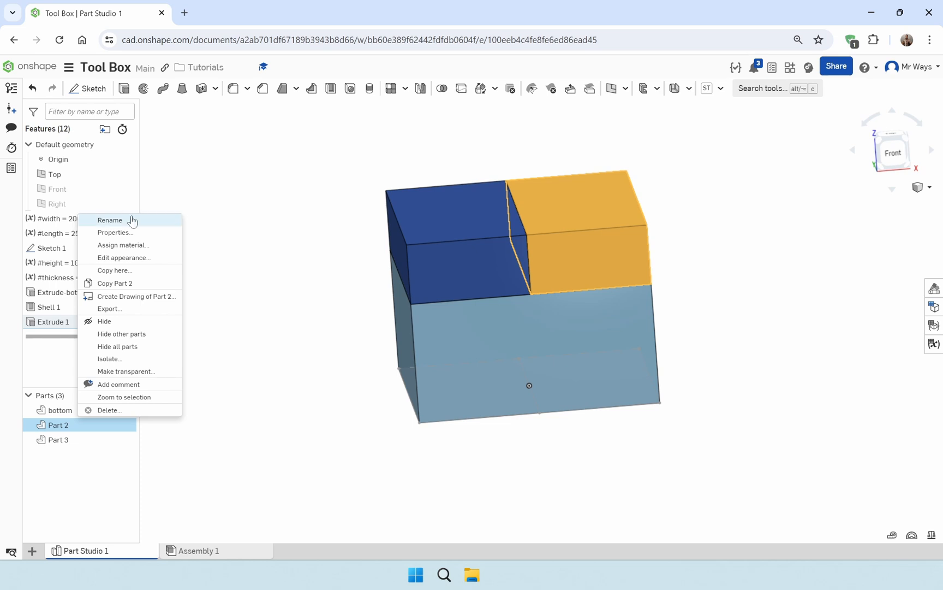
pyautogui.click(110, 220)
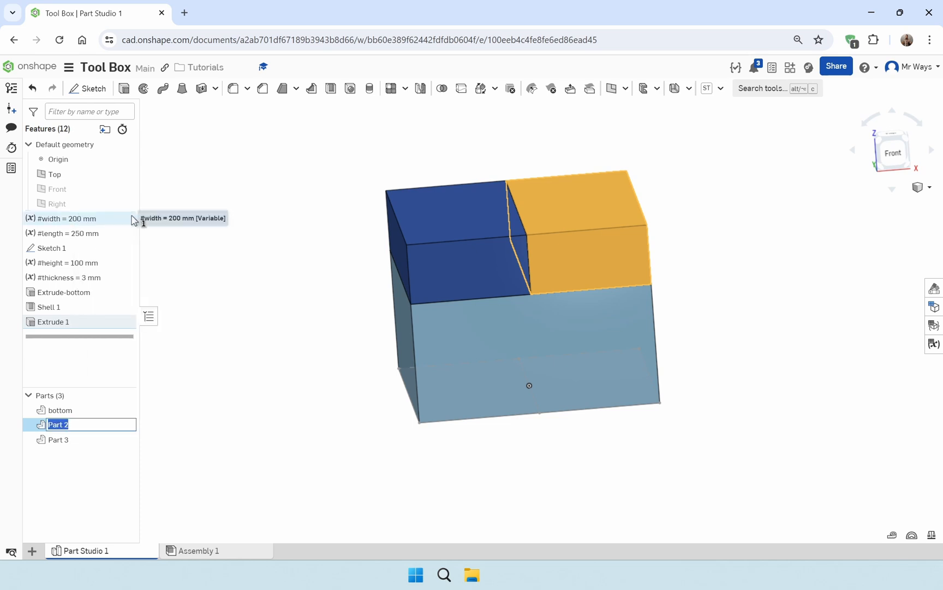
pyautogui.write('mid')
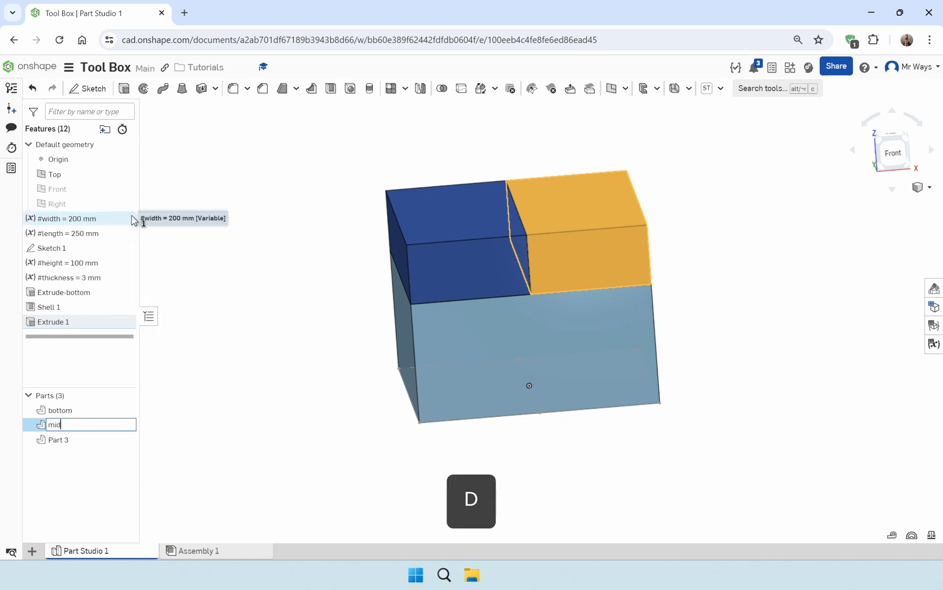
pyautogui.write('dle-R')
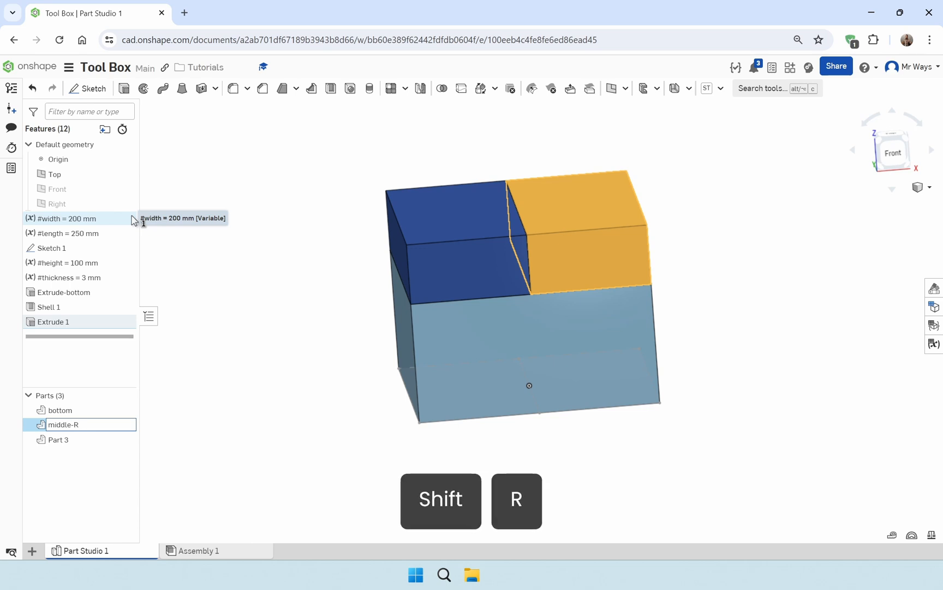
pyautogui.press('Return')
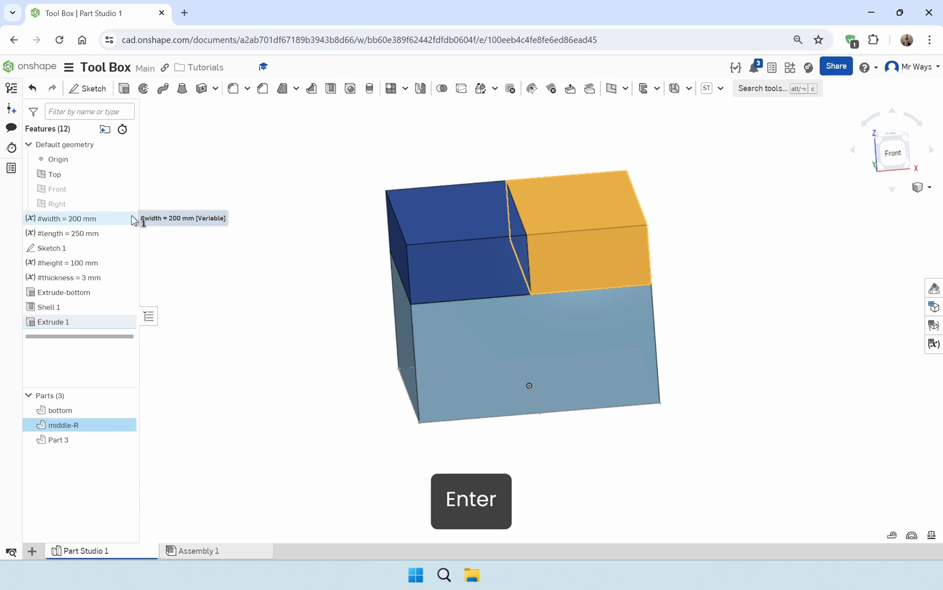
# Rename Part 3, the left-hand block above the box bottom, as middle-L
pyautogui.click(194, 445)
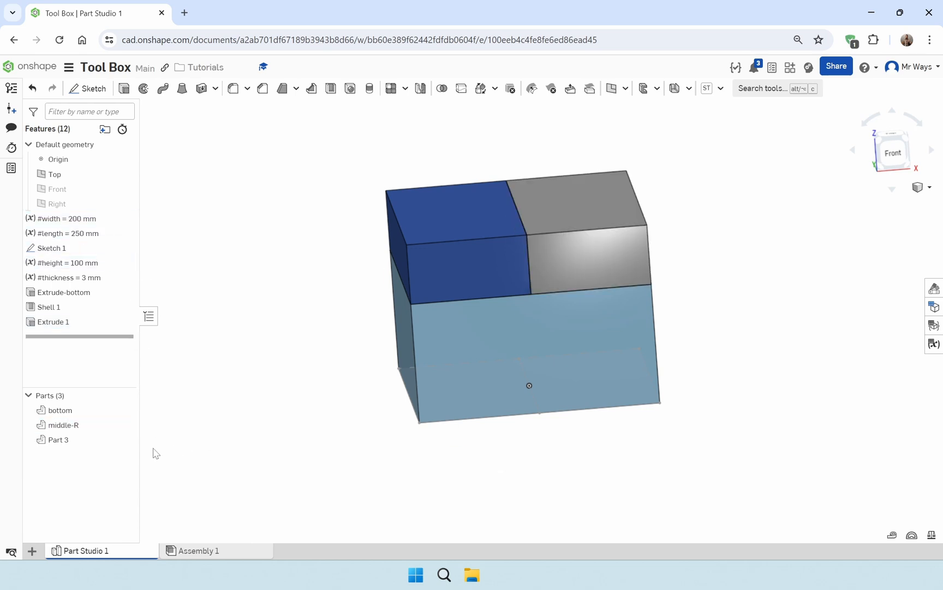
pyautogui.rightClick(70, 445)
pyautogui.click(133, 239)
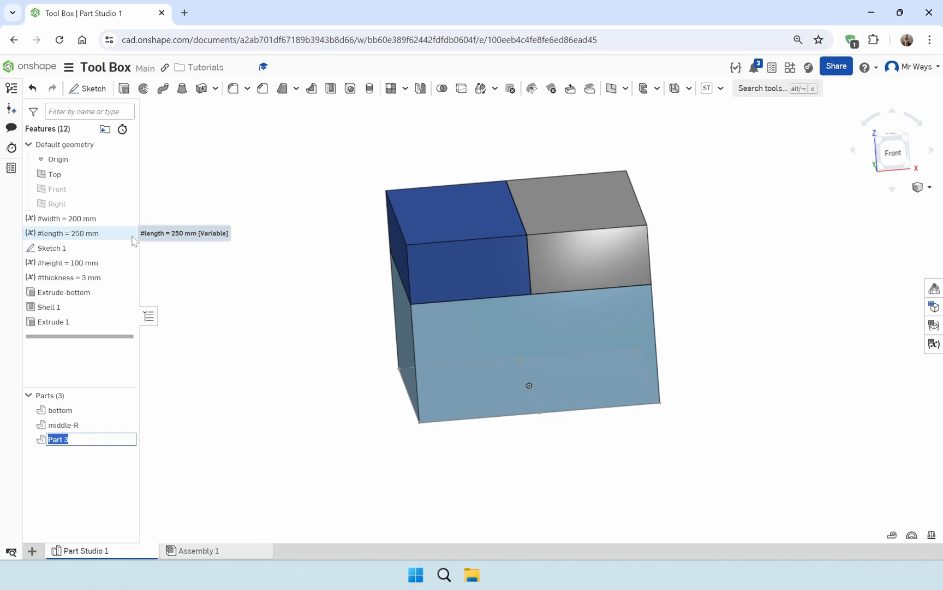
pyautogui.write('middle')
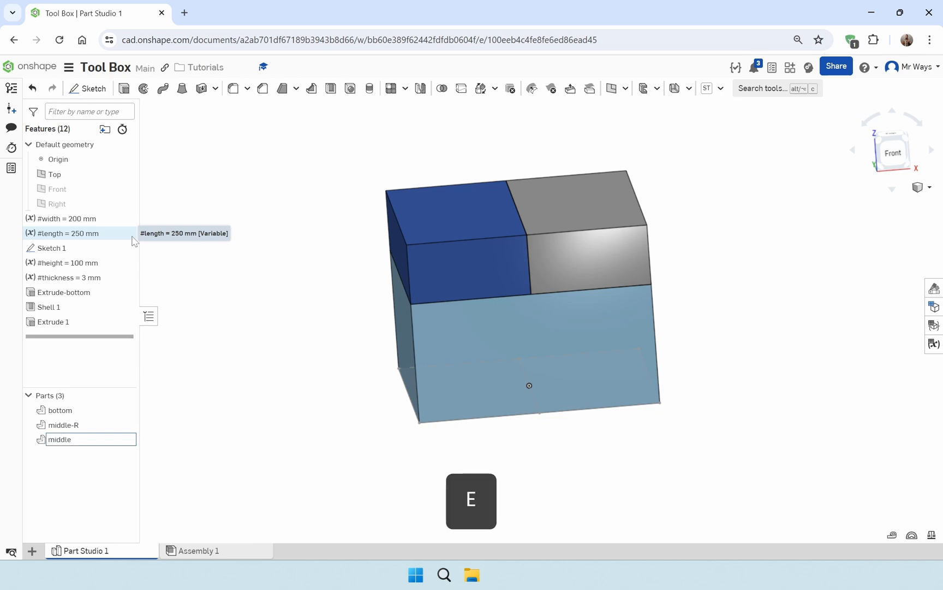
pyautogui.write('-L')
pyautogui.press('Return')
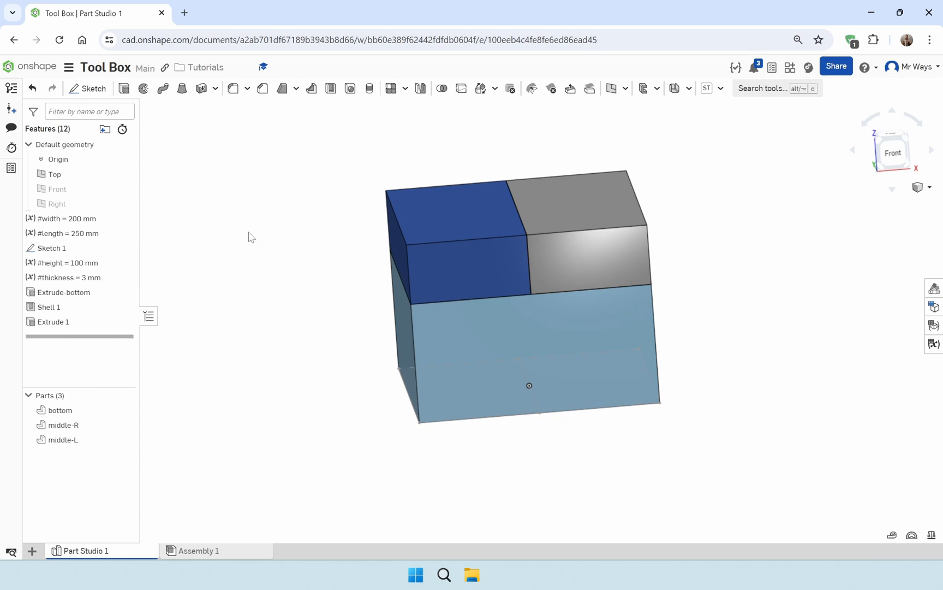
# Start a second extrusion using both large halves of Sketch 1 on the underside of the box
pyautogui.click(124, 88)
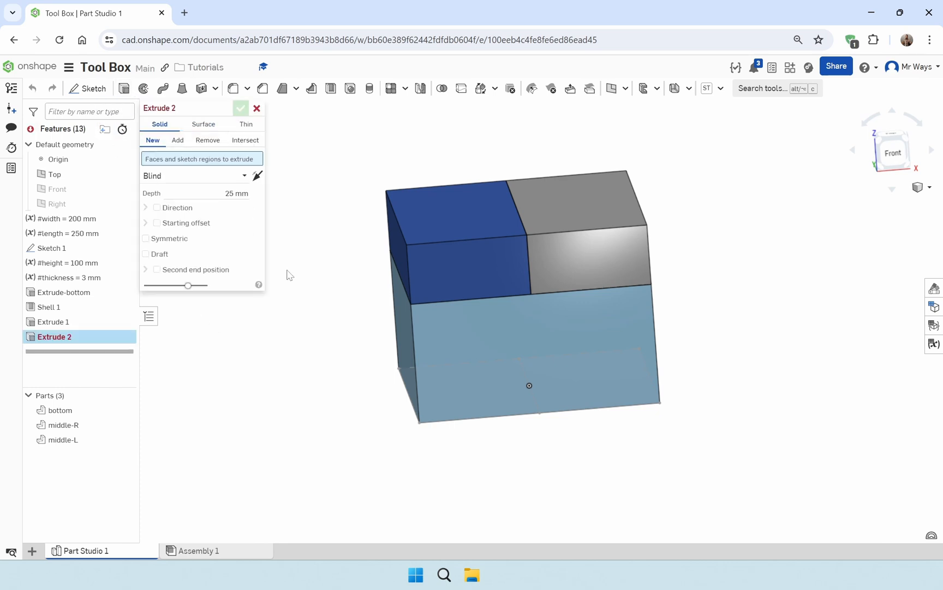
pyautogui.moveTo(497, 363)
pyautogui.mouseDown(button='right')
pyautogui.moveTo(508, 302)
pyautogui.moveTo(505, 447)
pyautogui.mouseUp(button='right')
pyautogui.click(505, 447)
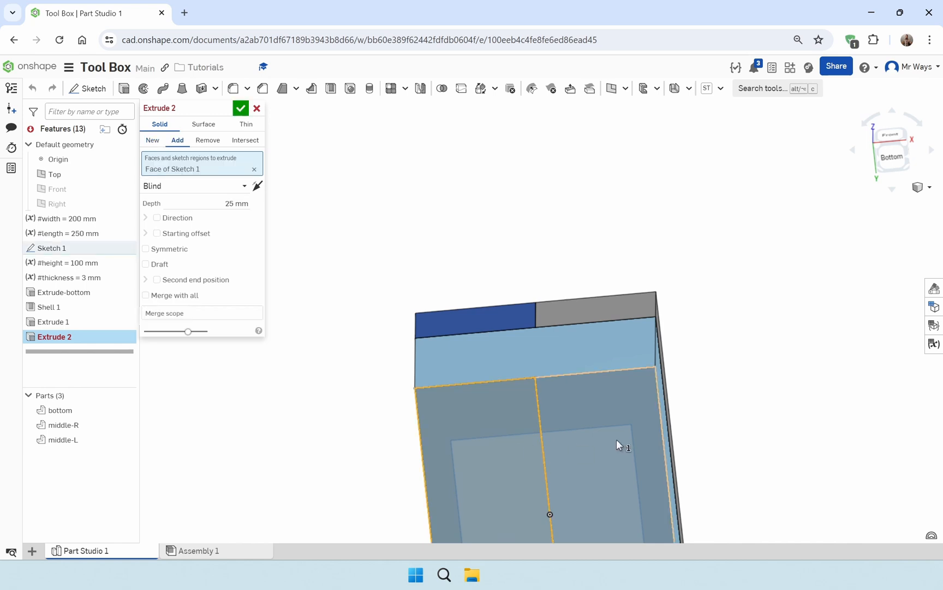
pyautogui.click(617, 440)
pyautogui.moveTo(712, 419); pyautogui.dragTo(745, 459, button='right')
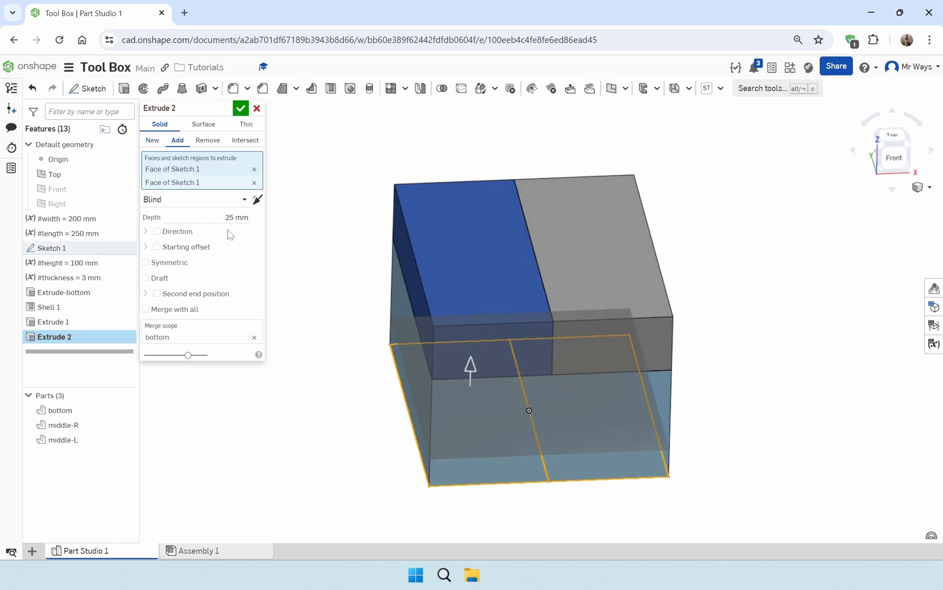
# Give the second extrusion a blind starting offset of 1.5 * #height so it begins on top of the middle blocks
pyautogui.click(166, 250)
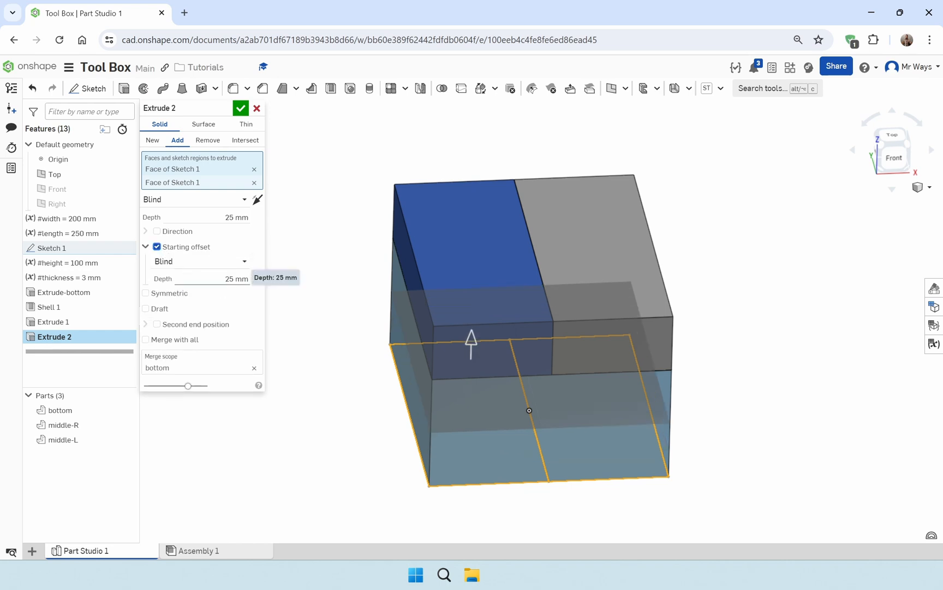
pyautogui.moveTo(720, 394); pyautogui.dragTo(722, 378, button='right')
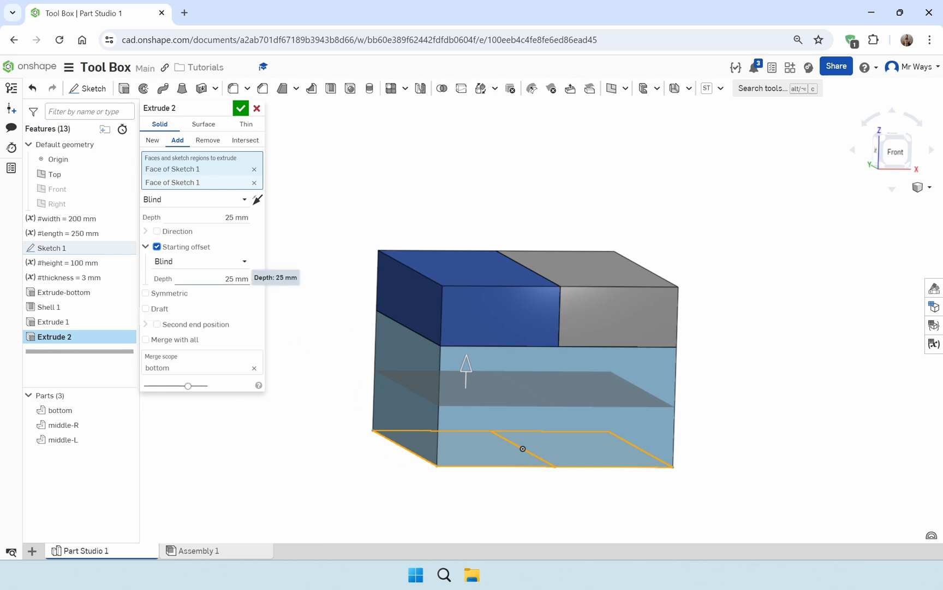
pyautogui.click(236, 278)
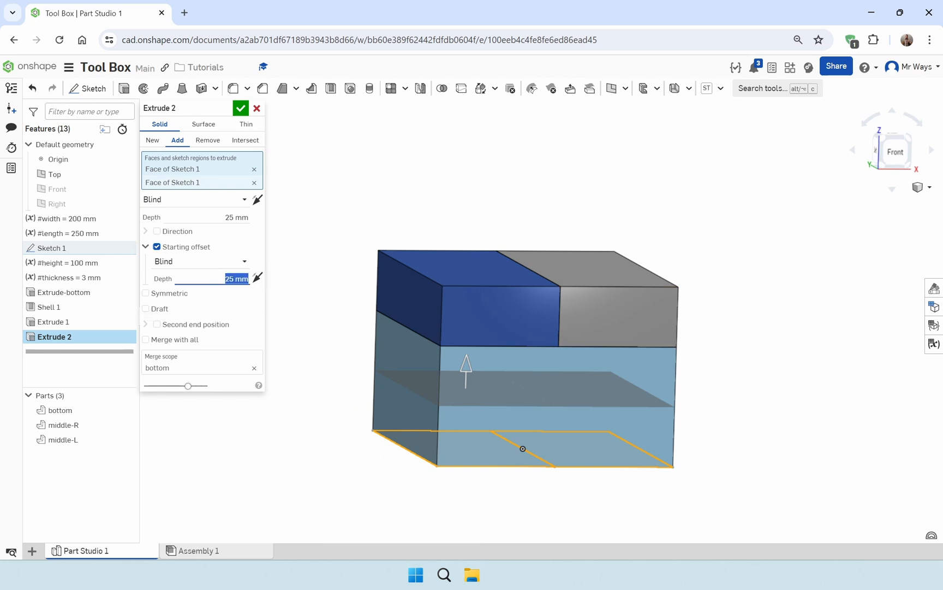
pyautogui.write('1.5 ')
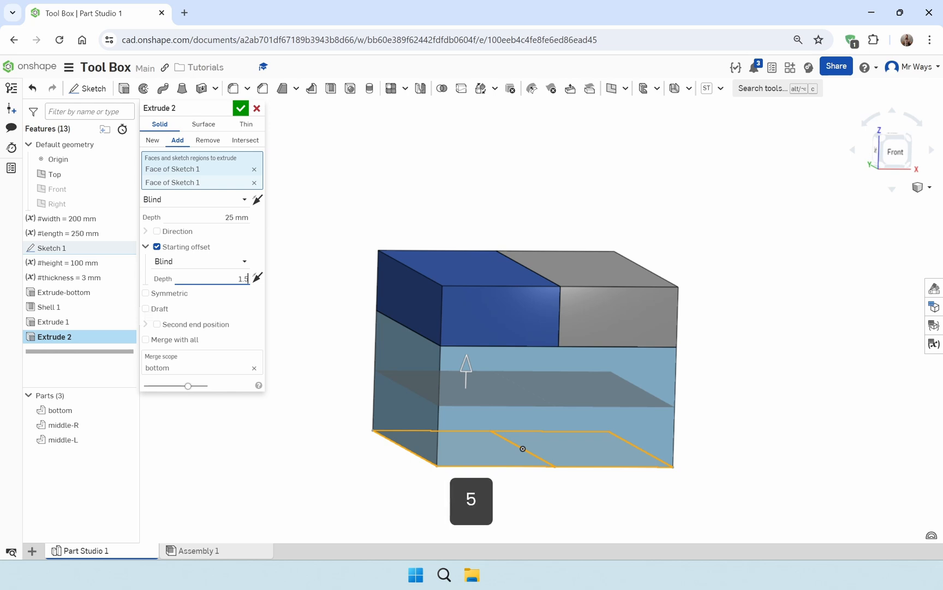
pyautogui.write('* ')
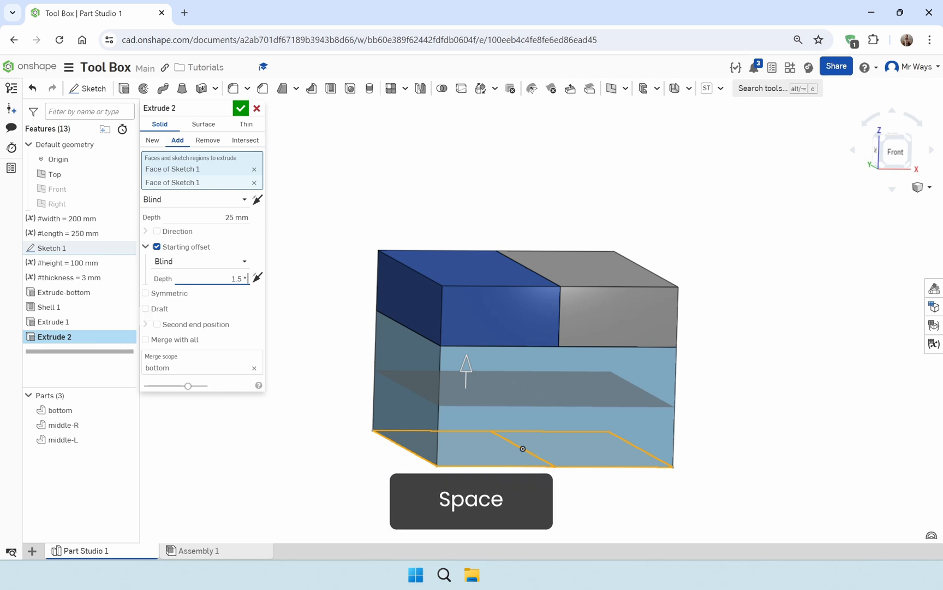
pyautogui.write('#he')
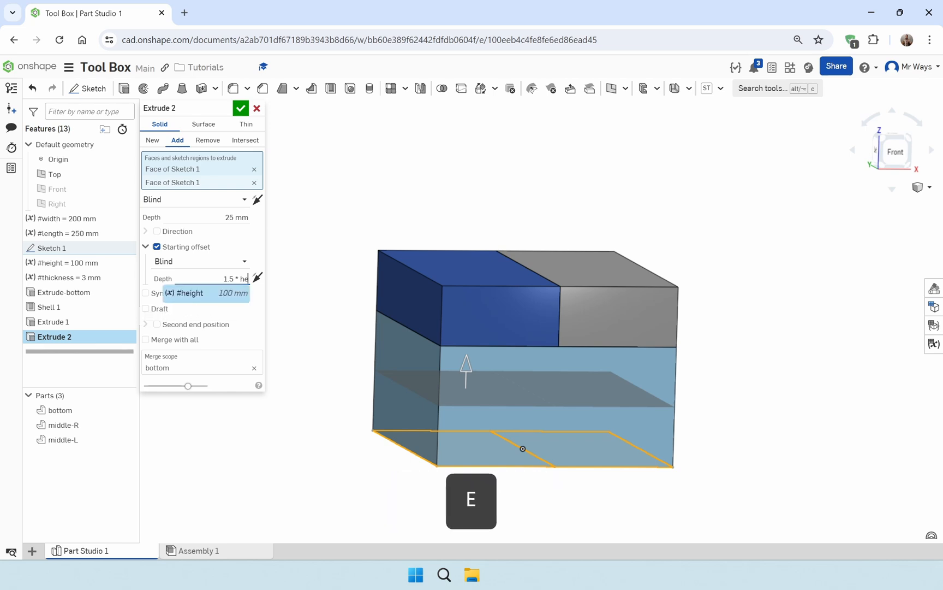
pyautogui.press('Return')
pyautogui.press('Return')
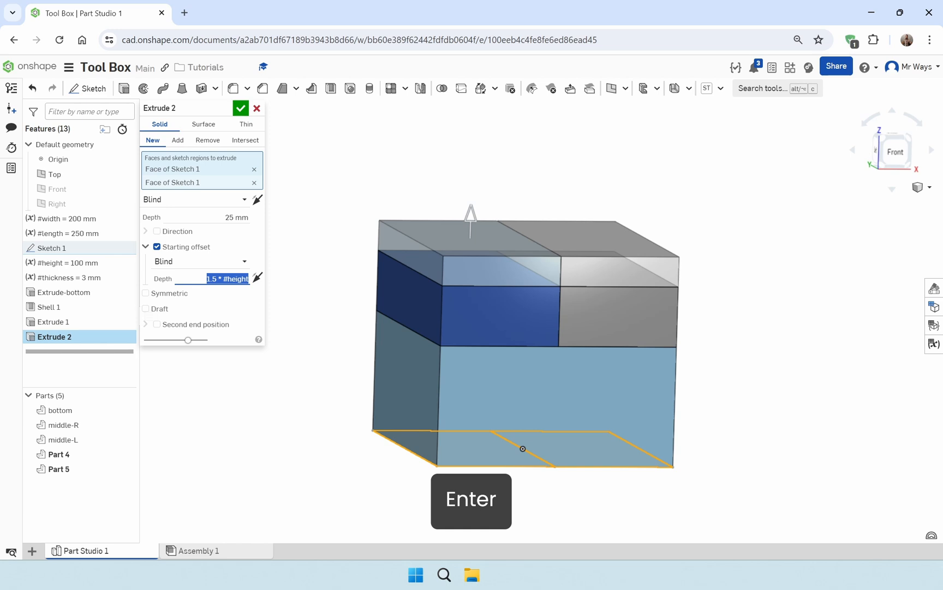
# Set the second extrusion's depth to #height/2 and finish it as new parts
pyautogui.click(240, 217)
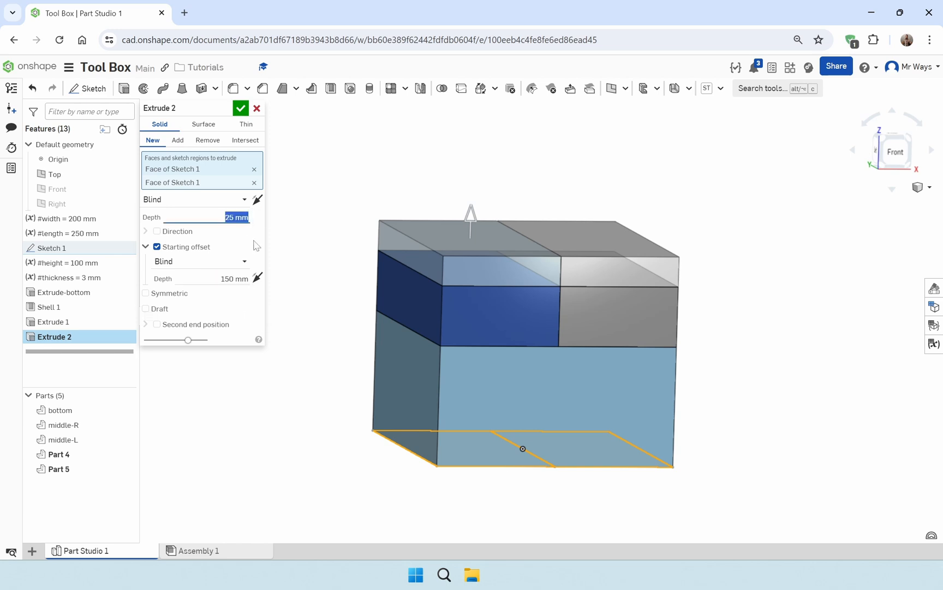
pyautogui.write('#he')
pyautogui.press('Return')
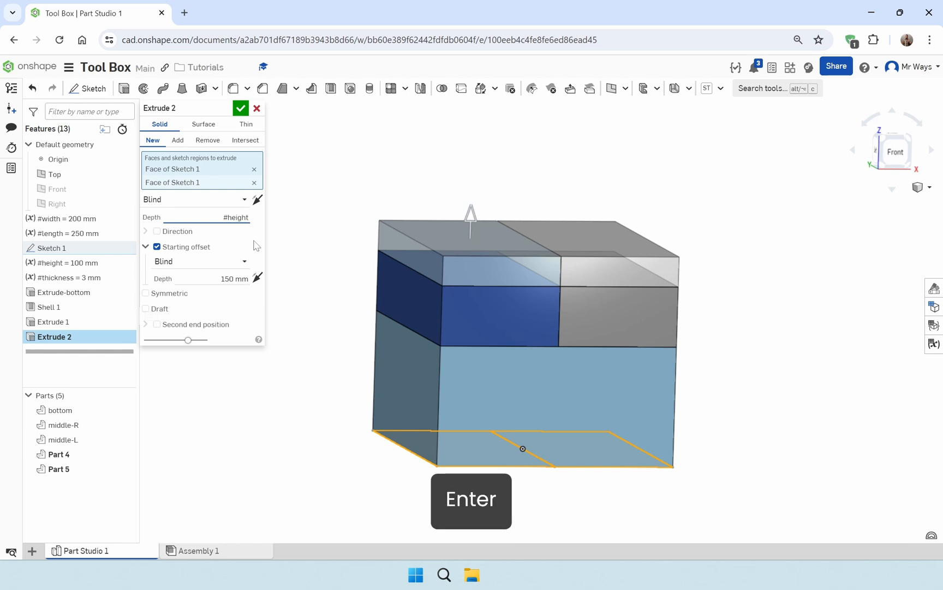
pyautogui.write('/2')
pyautogui.press('Return')
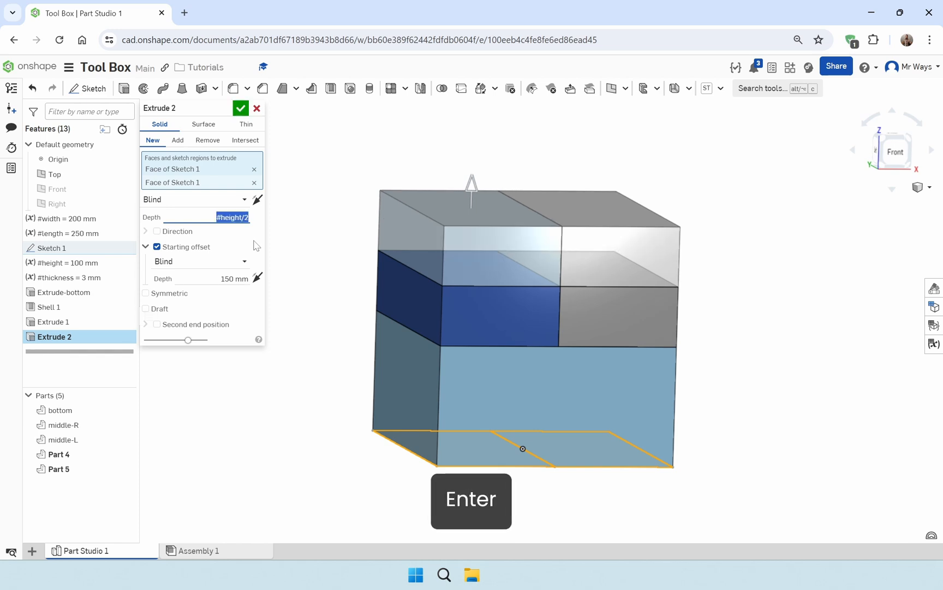
pyautogui.press('Return')
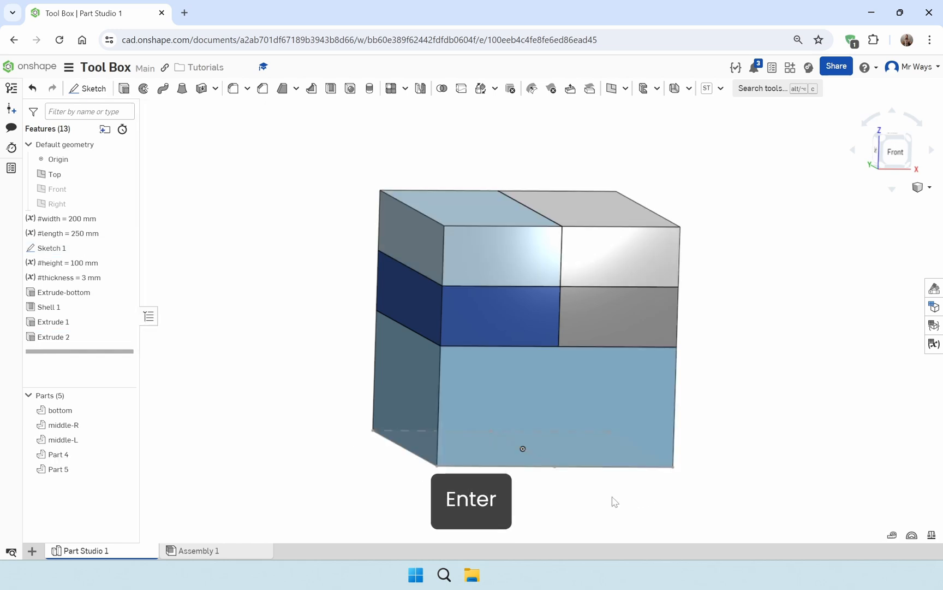
# Rename Part 4, the right-hand block of the uppermost layer, as top-R
pyautogui.moveTo(792, 390)
pyautogui.mouseDown(button='right')
pyautogui.moveTo(762, 381)
pyautogui.moveTo(790, 403)
pyautogui.moveTo(796, 396)
pyautogui.mouseUp(button='right')
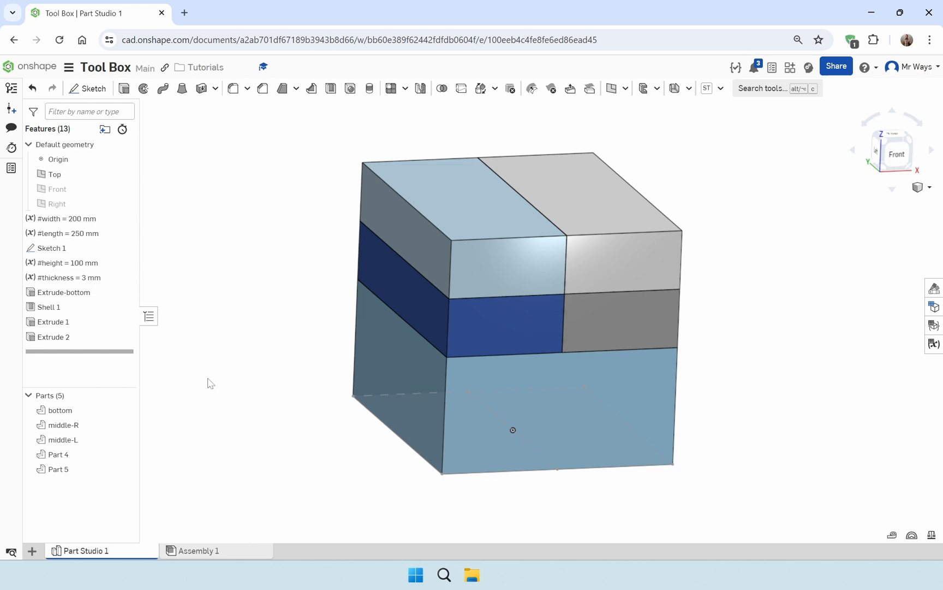
pyautogui.rightClick(87, 463)
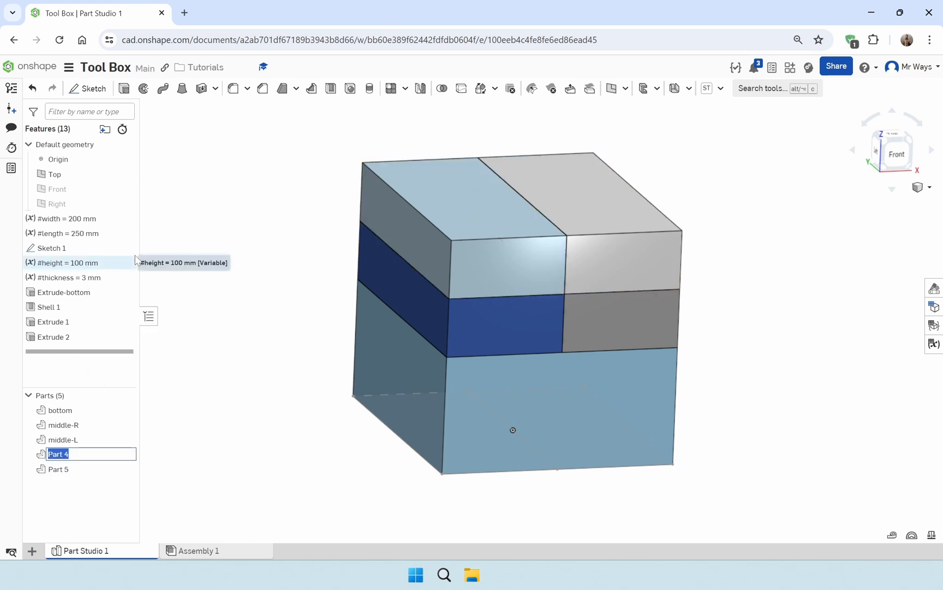
pyautogui.write('top-R')
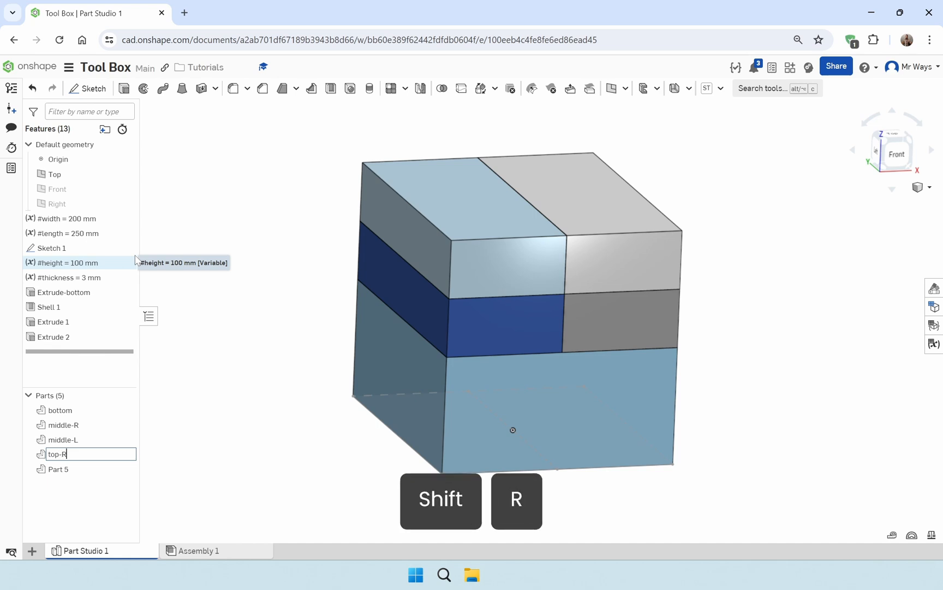
pyautogui.press('Return')
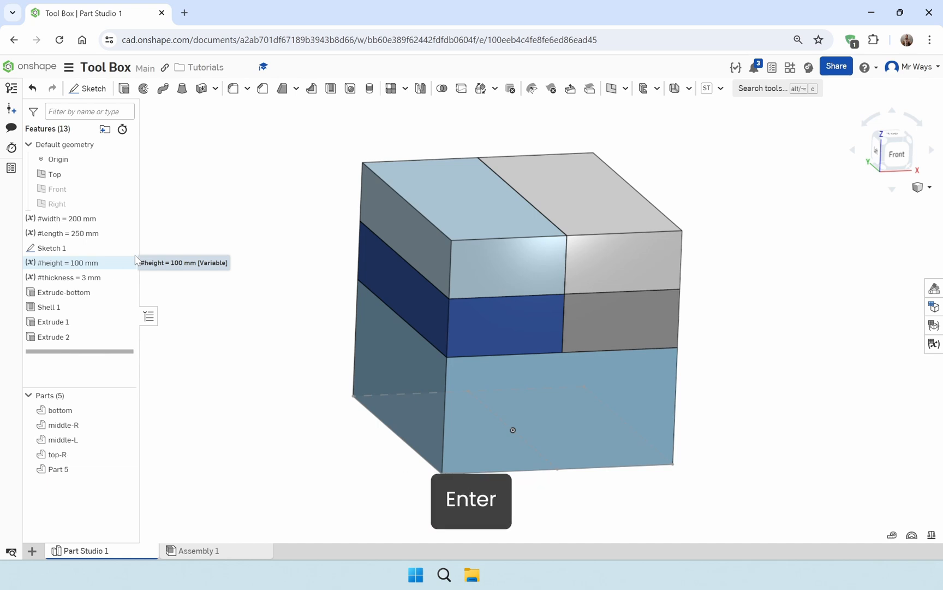
# Rename Part 5, the left-hand block of the uppermost layer, as Top-L
pyautogui.rightClick(87, 469)
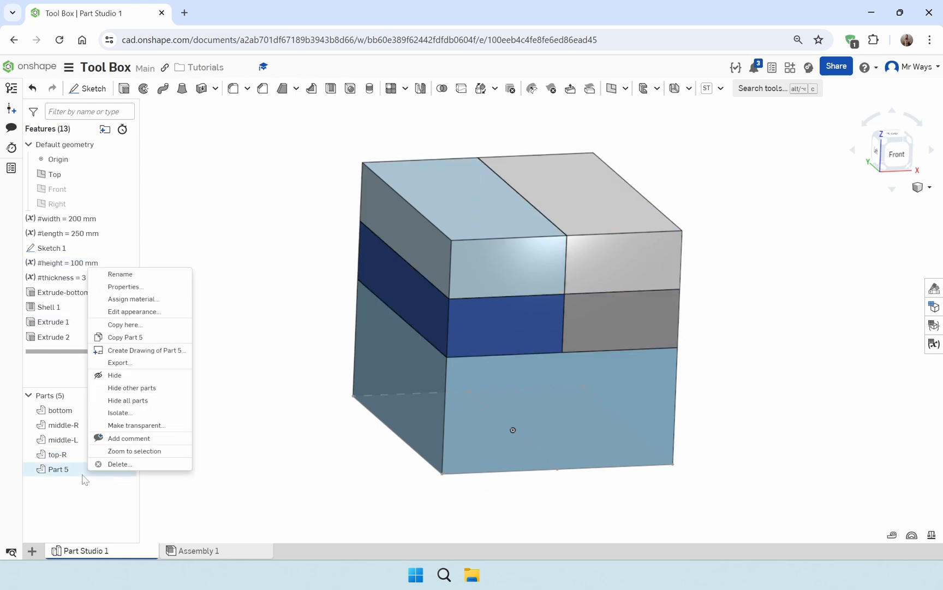
pyautogui.click(148, 274)
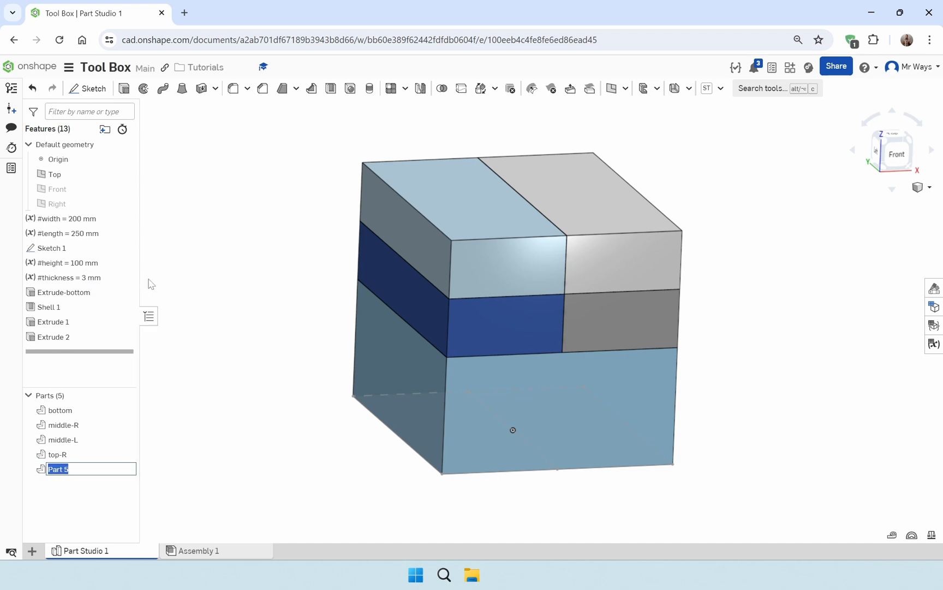
pyautogui.write('Top')
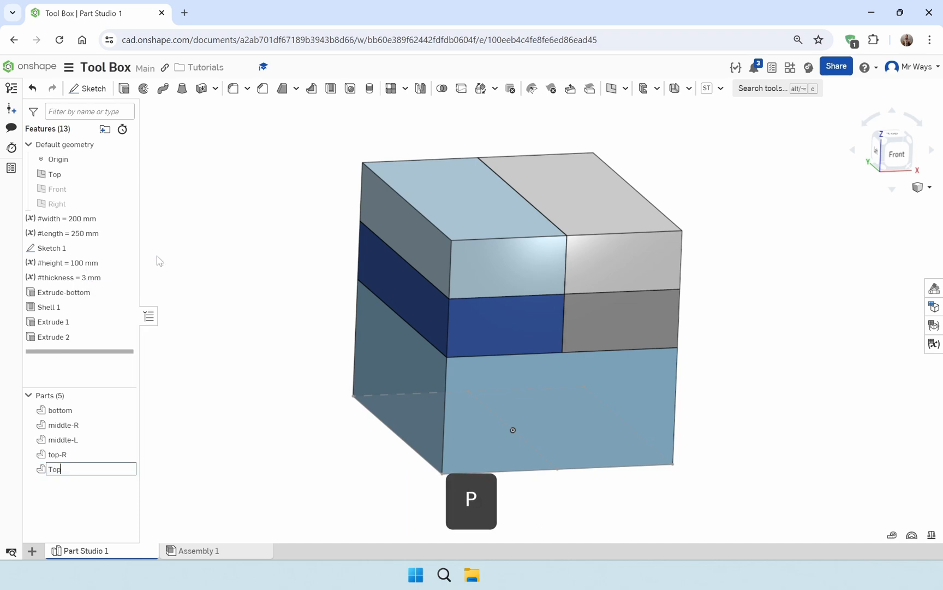
pyautogui.write('-L')
pyautogui.press('Return')
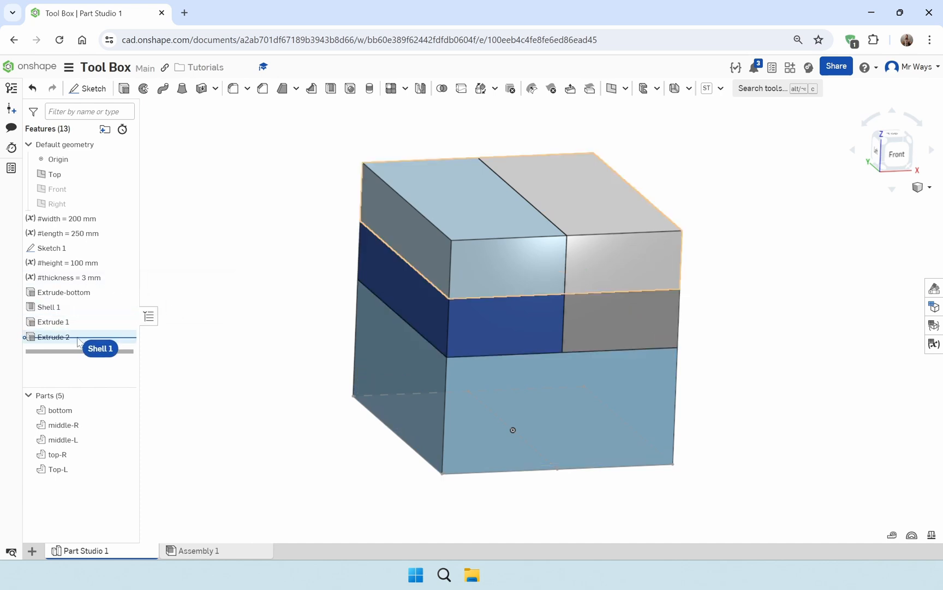
# Reorder Shell 1 to come after Extrude 2 and add the top faces of both uppermost blocks to its removed faces
pyautogui.moveTo(79, 345); pyautogui.dragTo(112, 345)
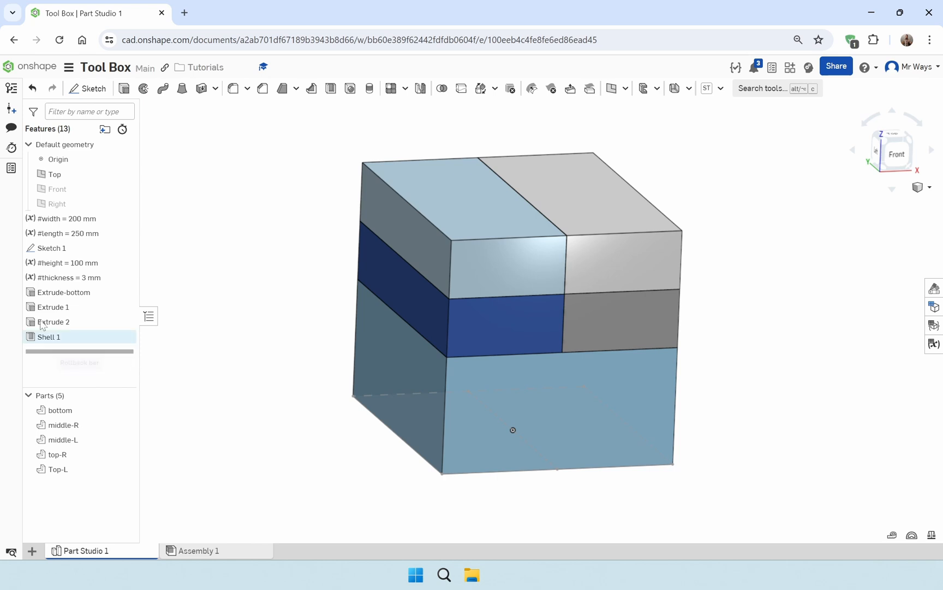
pyautogui.doubleClick(112, 341)
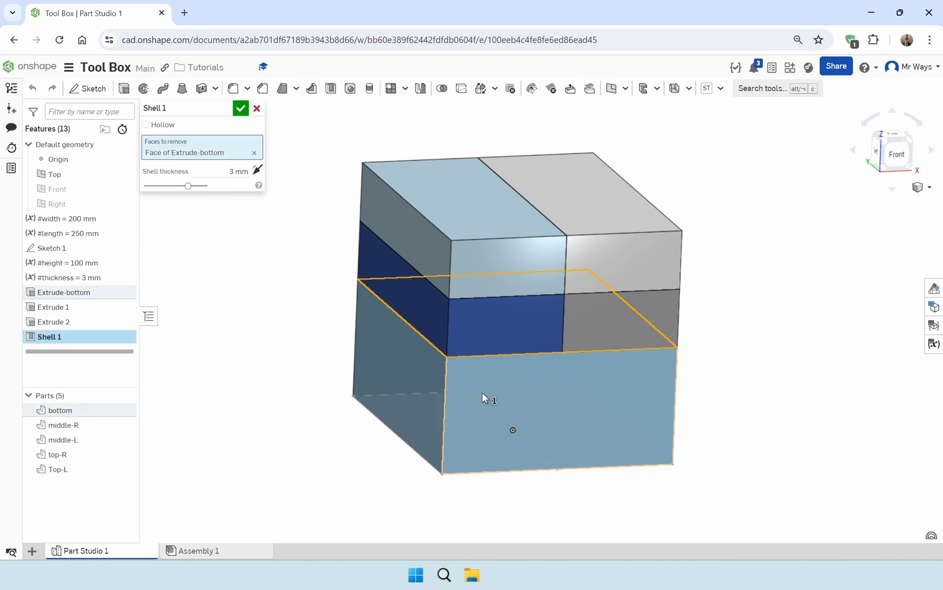
pyautogui.click(607, 210)
pyautogui.click(498, 209)
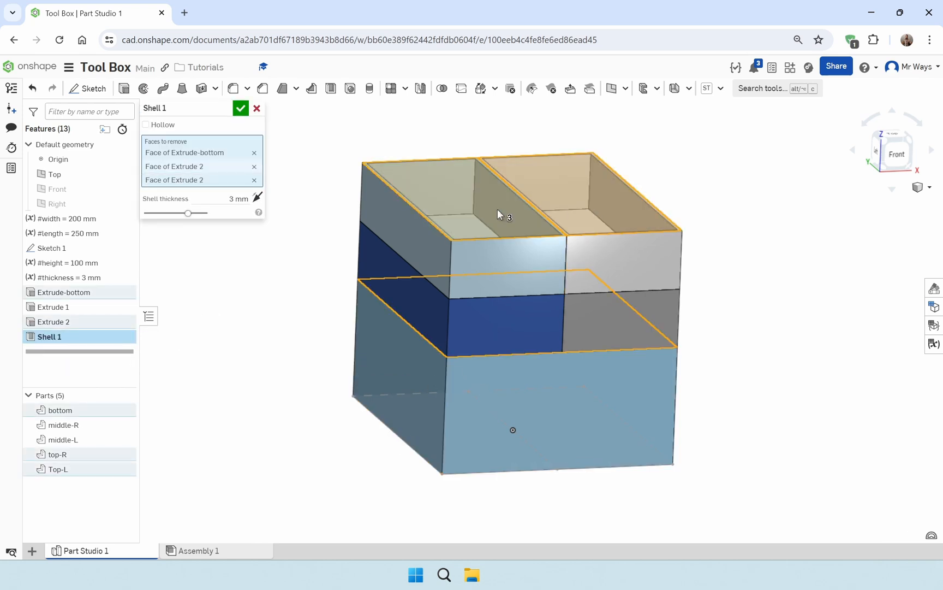
# Hide top-R and Top-L, add the top faces of both middle blocks to Shell 1's removed faces, and finish the shell edit
pyautogui.click(125, 454)
pyautogui.click(125, 468)
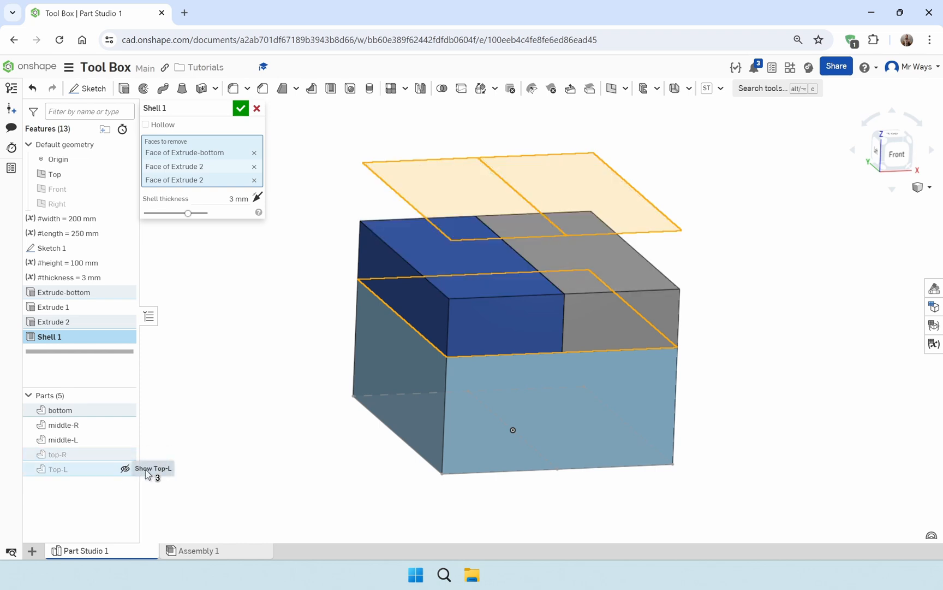
pyautogui.click(441, 263)
pyautogui.click(610, 259)
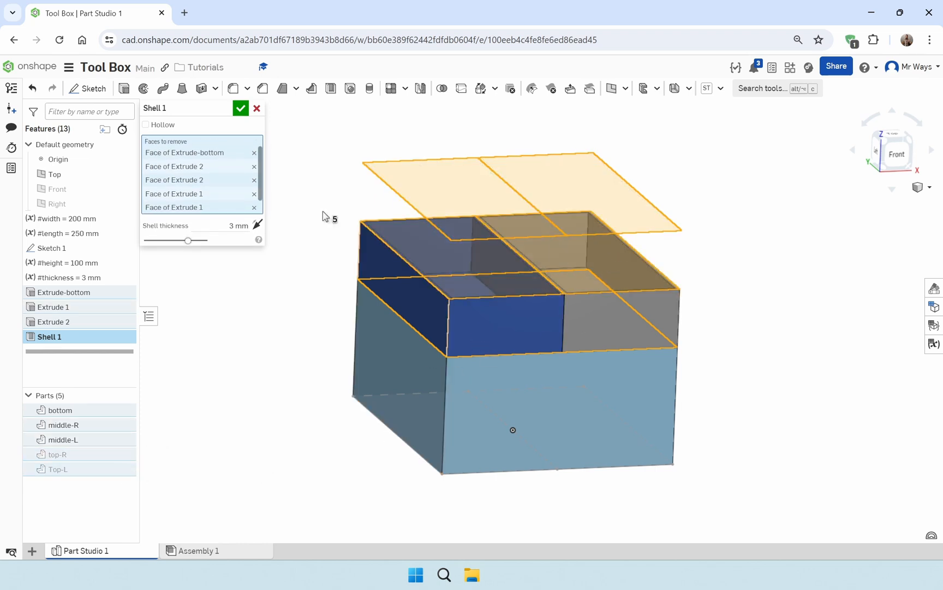
pyautogui.click(241, 108)
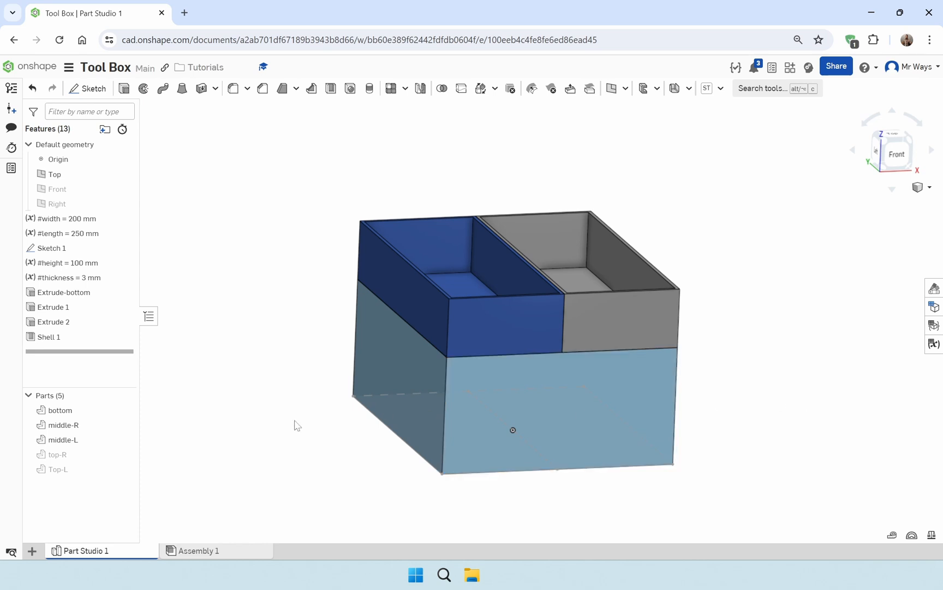
# Hide Sketch 1 and show the top-R and Top-L trays again
pyautogui.moveTo(585, 406)
pyautogui.mouseDown(button='right')
pyautogui.moveTo(606, 309)
pyautogui.moveTo(578, 408)
pyautogui.moveTo(592, 410)
pyautogui.mouseUp(button='right')
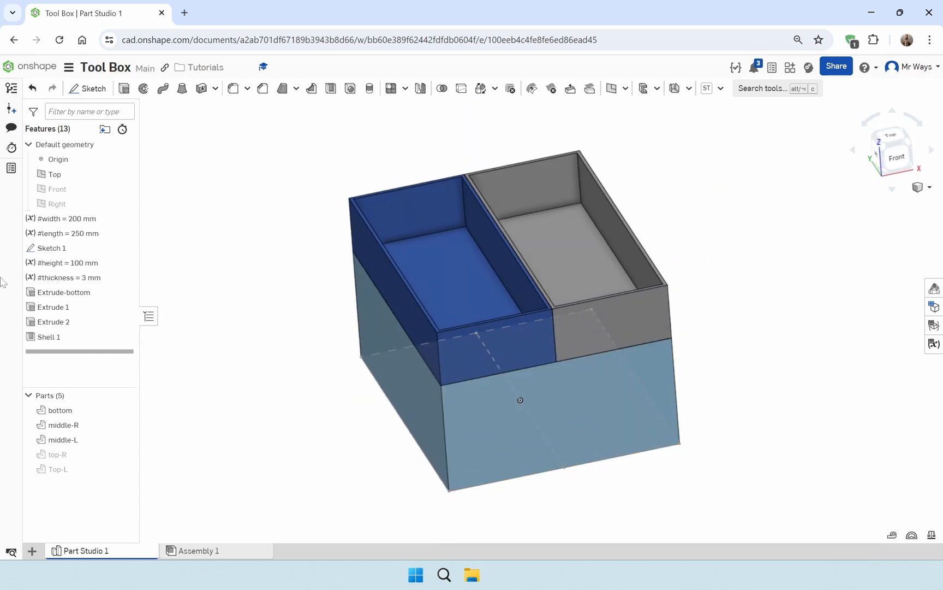
pyautogui.click(125, 247)
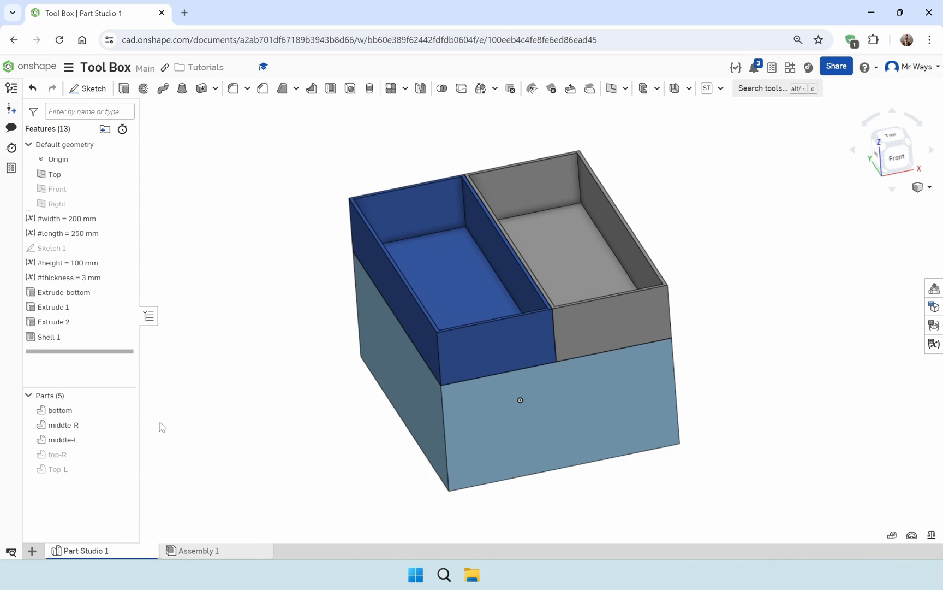
pyautogui.click(125, 453)
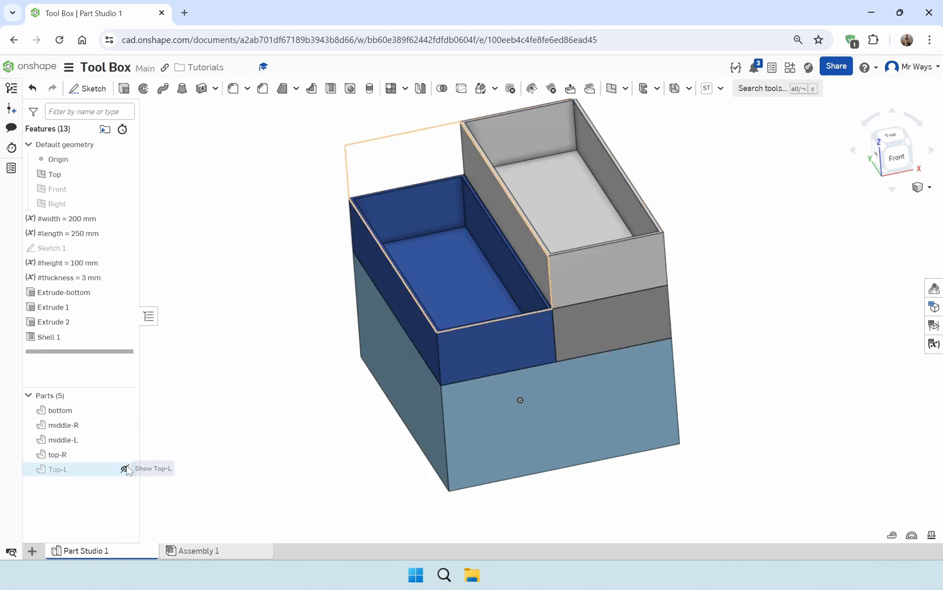
pyautogui.click(125, 469)
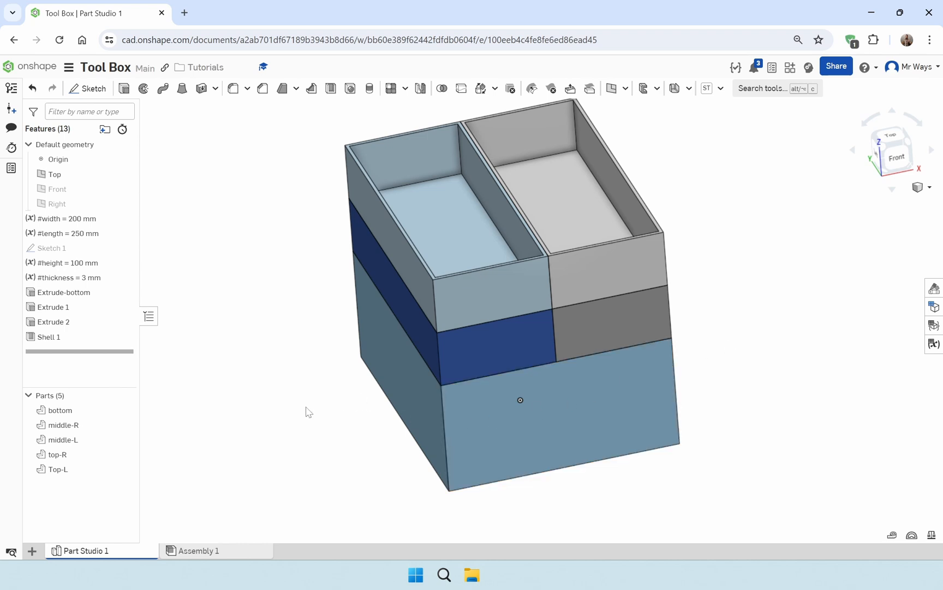
# Start a 7 mm radius fillet on the four inner vertical corner edges at the back of the two top trays
pyautogui.click(234, 89)
pyautogui.scroll(-5, 546, 128)
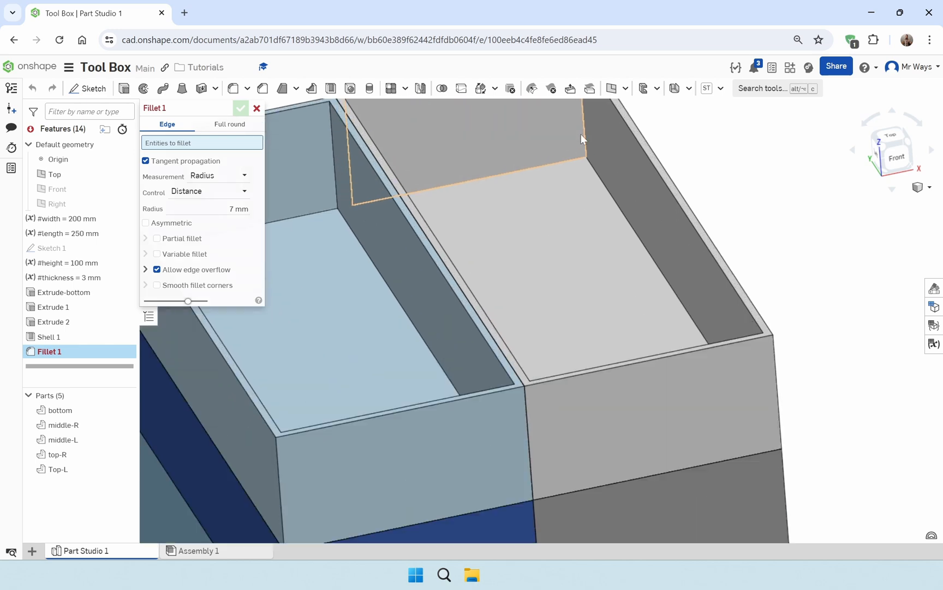
pyautogui.scroll(2, 556, 162)
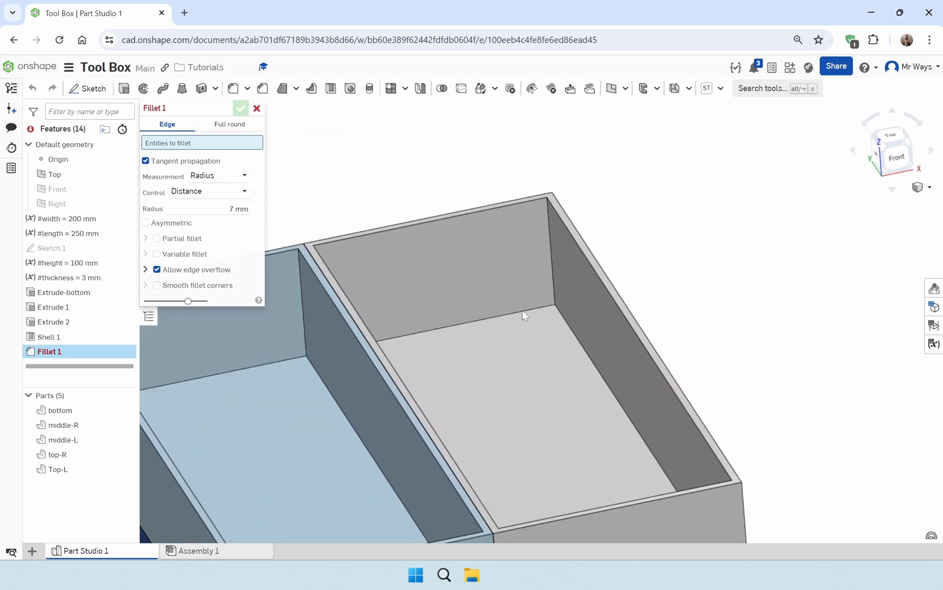
pyautogui.click(553, 280)
pyautogui.moveTo(676, 314); pyautogui.dragTo(656, 323, button='right')
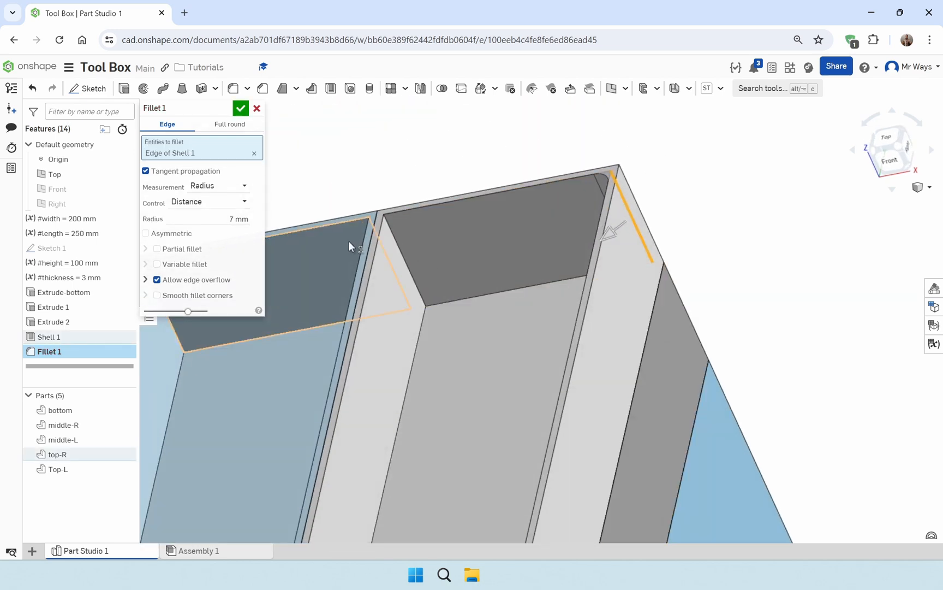
pyautogui.click(406, 262)
pyautogui.moveTo(416, 315); pyautogui.dragTo(602, 312, button='middle')
pyautogui.click(353, 309)
pyautogui.moveTo(355, 310); pyautogui.dragTo(783, 300, button='right')
pyautogui.click(592, 270)
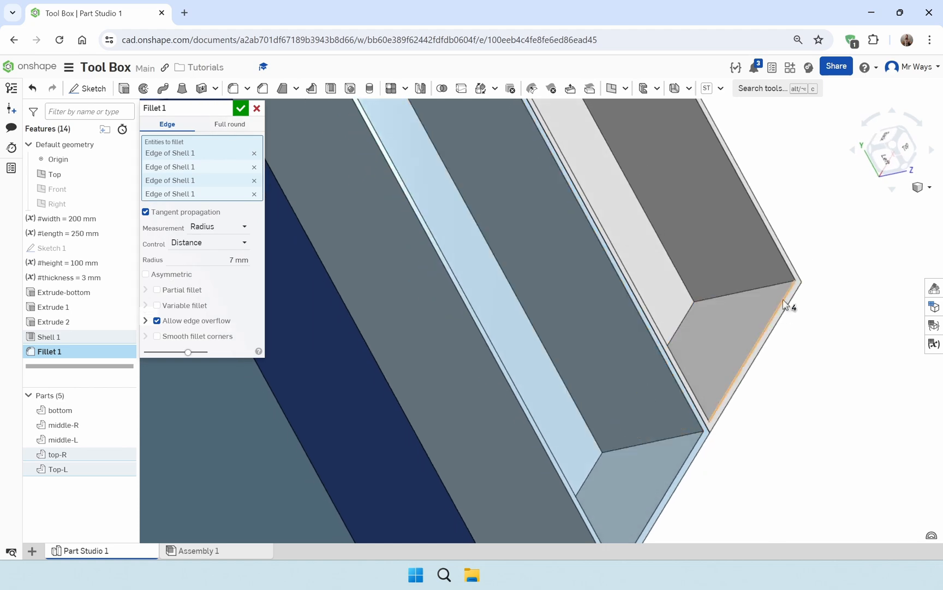
# Add the four inner vertical corner edges at the front of the two top trays to the fillet
pyautogui.click(761, 287)
pyautogui.moveTo(748, 338); pyautogui.dragTo(696, 410, button='right')
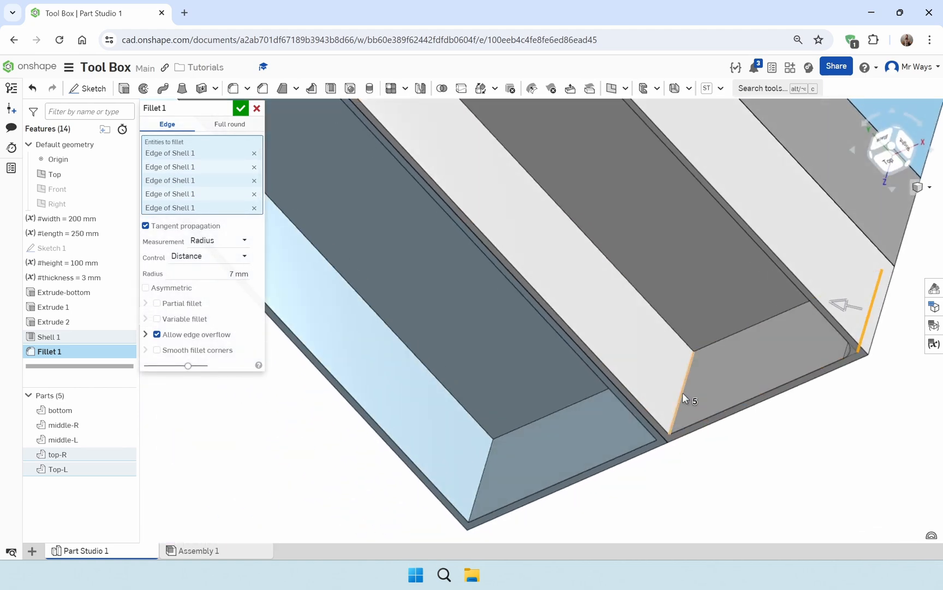
pyautogui.click(682, 393)
pyautogui.click(484, 469)
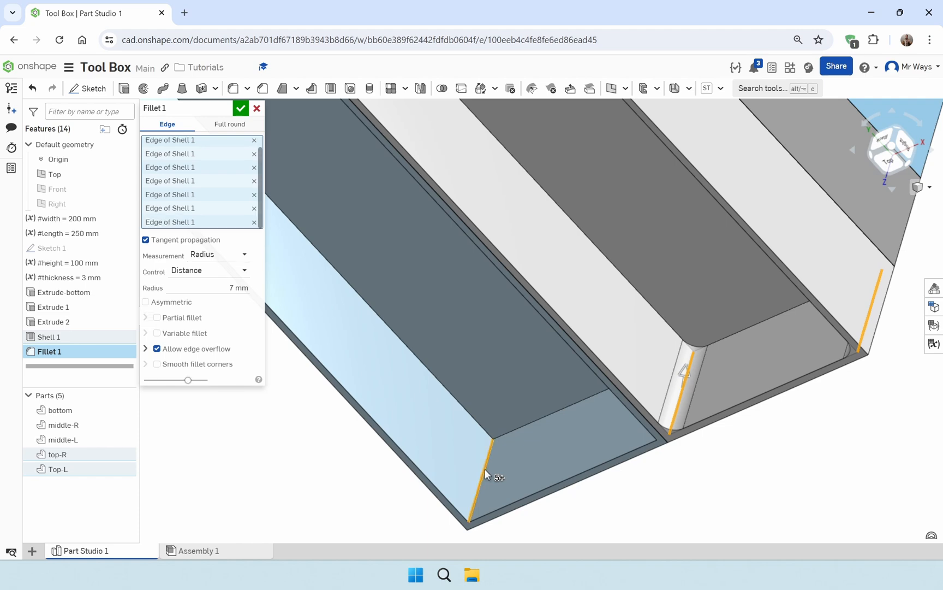
pyautogui.moveTo(485, 469); pyautogui.dragTo(646, 353, button='right')
pyautogui.click(653, 421)
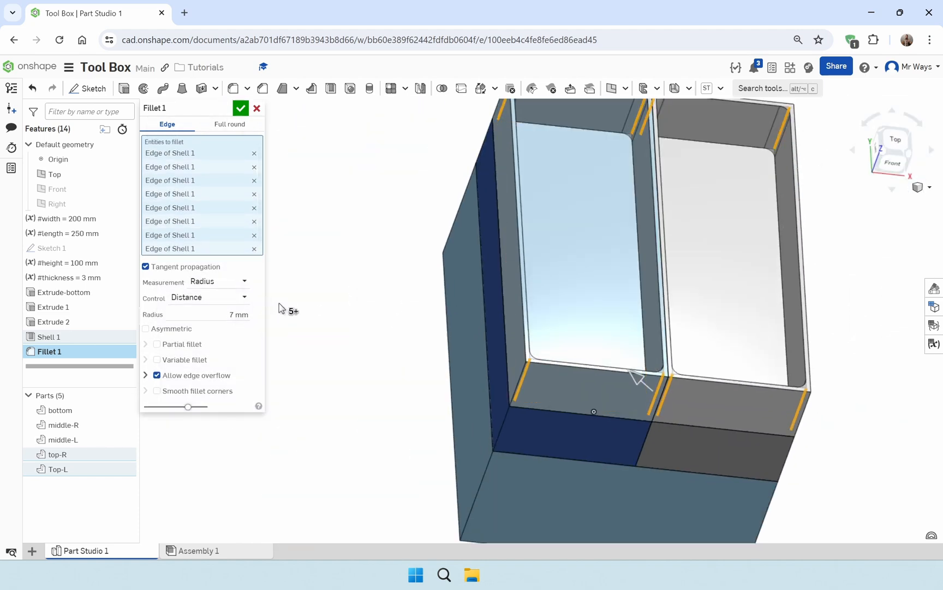
# Hide both top trays and add the four inner vertical corner edges at the back of the middle trays to the fillet
pyautogui.click(125, 454)
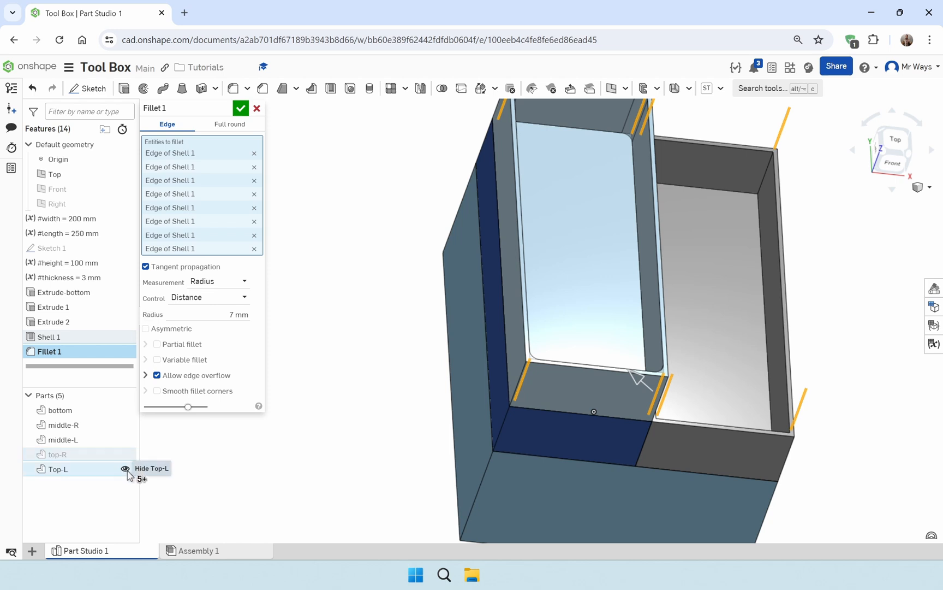
pyautogui.click(125, 468)
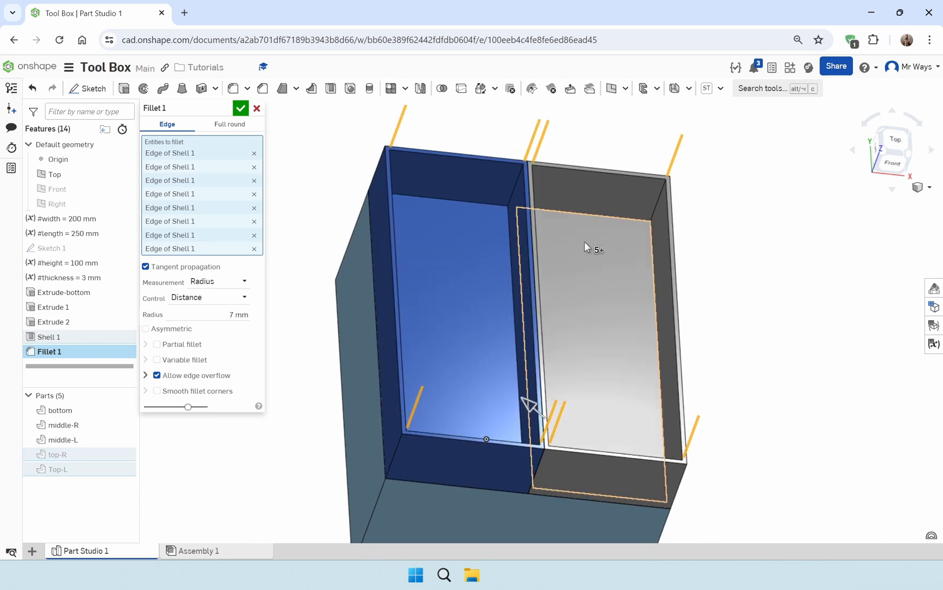
pyautogui.scroll(5, 721, 170)
pyautogui.click(732, 177)
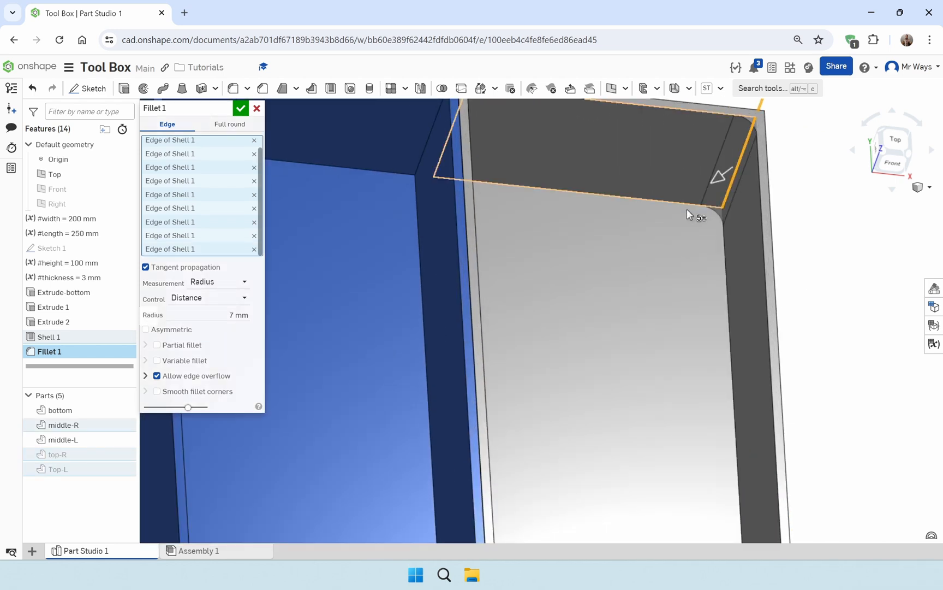
pyautogui.moveTo(687, 209); pyautogui.dragTo(608, 204, button='right')
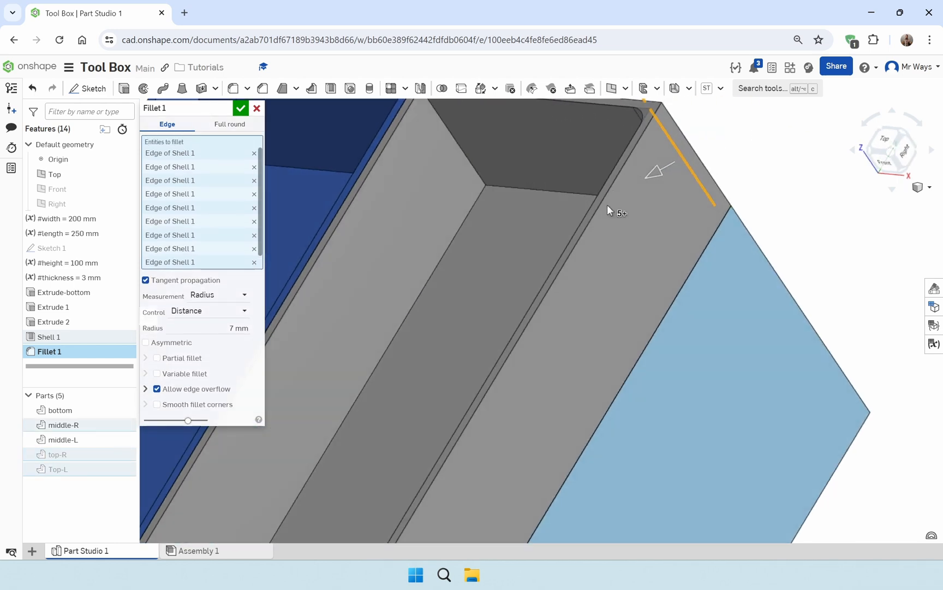
pyautogui.click(479, 166)
pyautogui.scroll(-5, 482, 214)
pyautogui.click(334, 172)
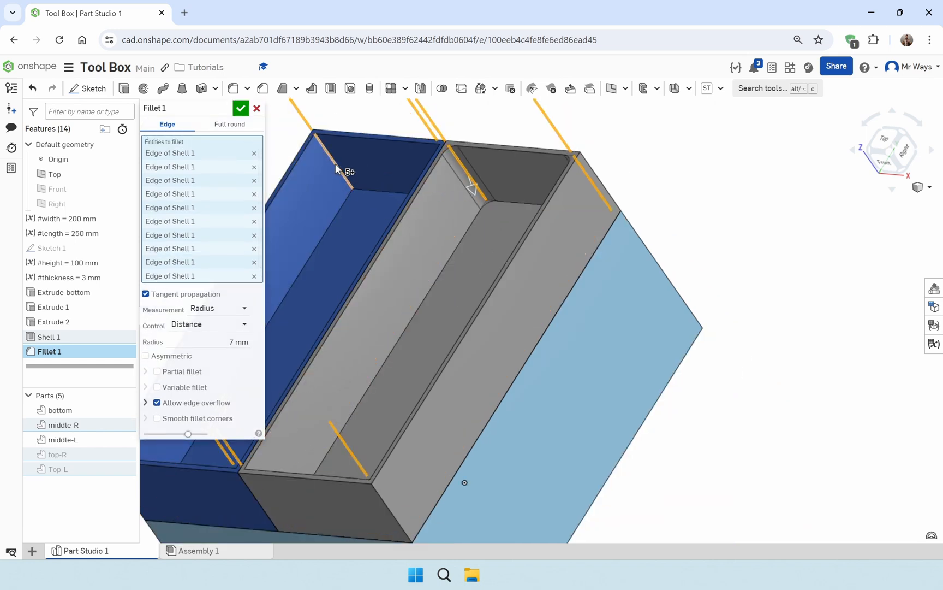
pyautogui.moveTo(336, 174); pyautogui.dragTo(480, 205, button='right')
pyautogui.click(480, 205)
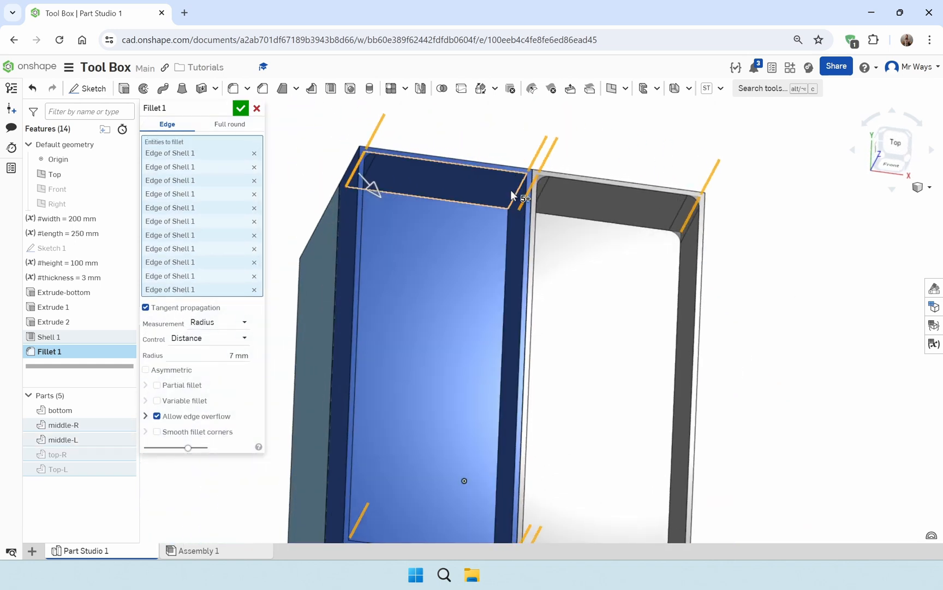
# Add the four inner vertical corner edges at the front of the two middle trays to the fillet
pyautogui.moveTo(514, 252); pyautogui.dragTo(487, 317, button='right')
pyautogui.click(372, 340)
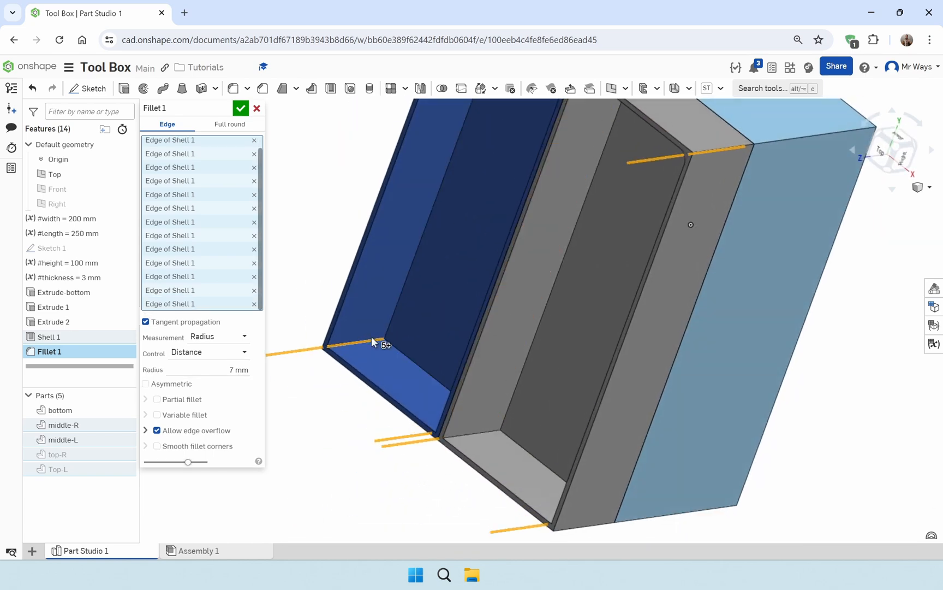
pyautogui.moveTo(372, 339); pyautogui.dragTo(545, 496, button='right')
pyautogui.click(493, 446)
pyautogui.click(502, 451)
pyautogui.moveTo(612, 509); pyautogui.dragTo(600, 382, button='right')
pyautogui.click(623, 525)
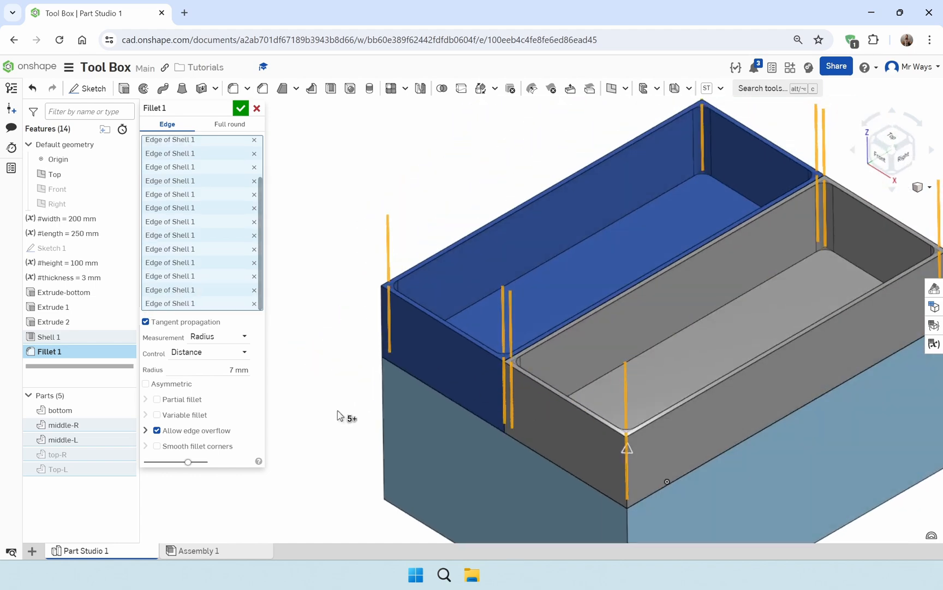
# Hide both middle trays, add the bottom box's four inner vertical corner edges to the fillet, and finish it with the 7 mm radius
pyautogui.click(125, 440)
pyautogui.click(125, 425)
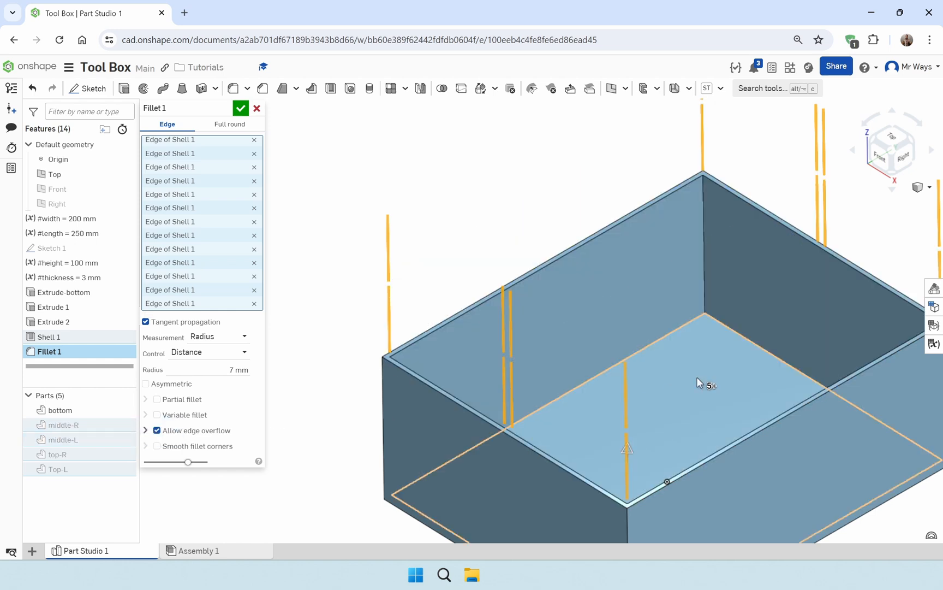
pyautogui.moveTo(697, 377); pyautogui.dragTo(516, 445, button='right')
pyautogui.click(527, 253)
pyautogui.click(796, 393)
pyautogui.click(413, 498)
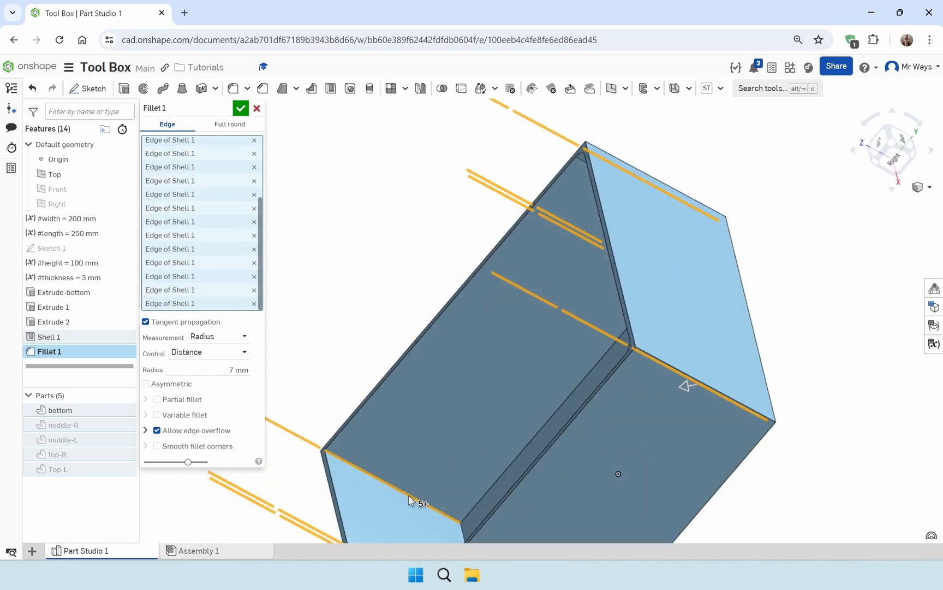
pyautogui.moveTo(428, 478); pyautogui.dragTo(605, 399, button='right')
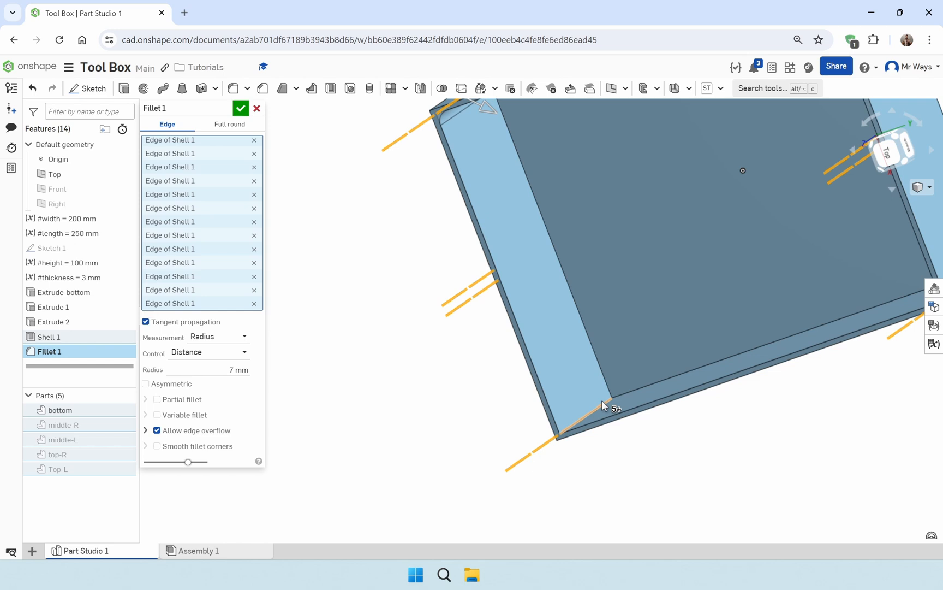
pyautogui.click(602, 399)
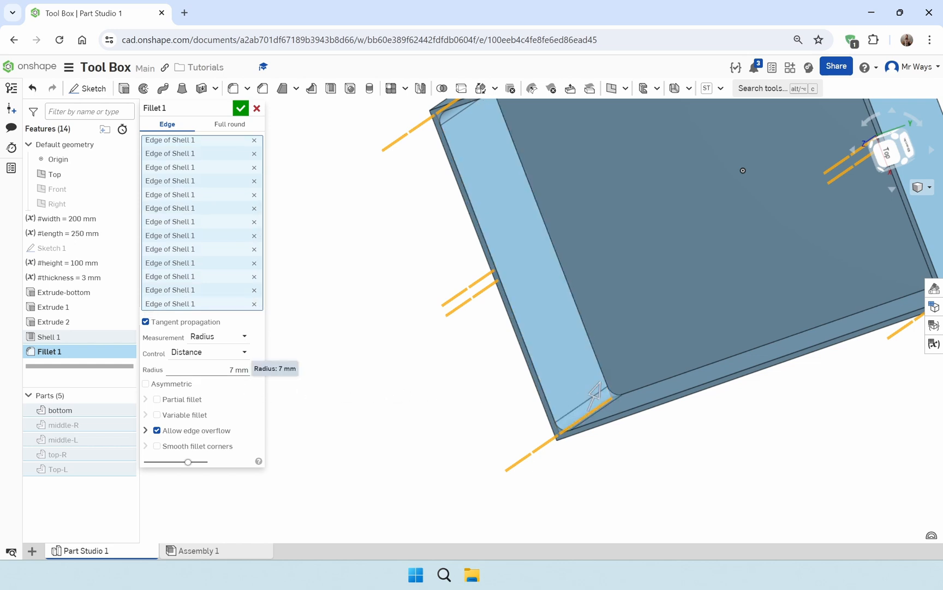
pyautogui.moveTo(369, 371); pyautogui.dragTo(491, 301, button='right')
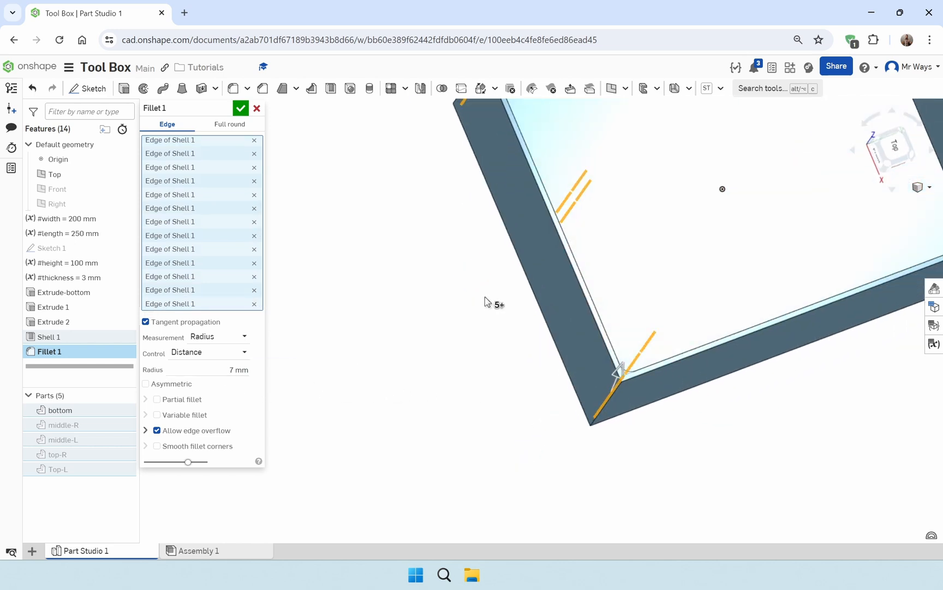
pyautogui.click(241, 108)
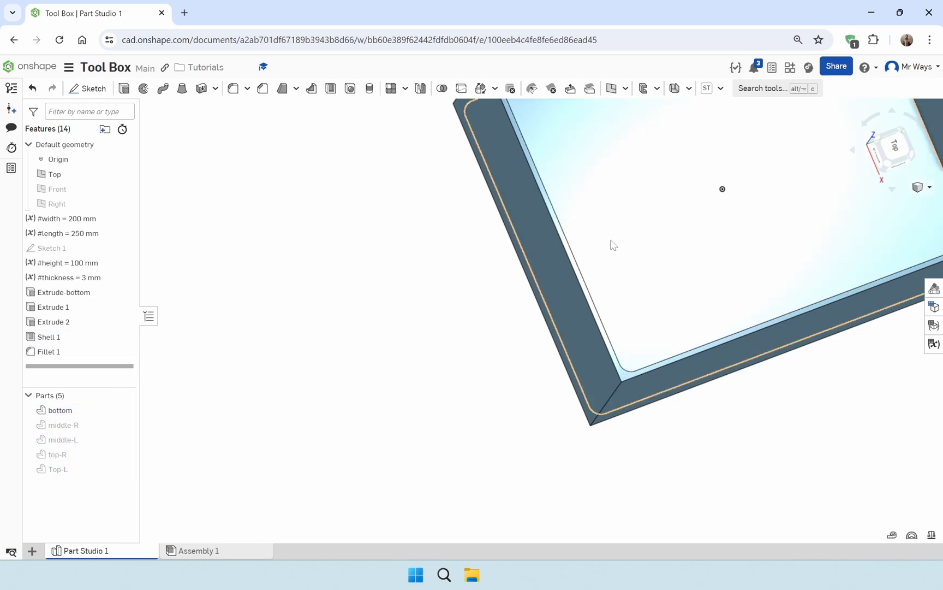
# Show all five parts of the tool box
pyautogui.moveTo(612, 244); pyautogui.dragTo(434, 384, button='middle')
pyautogui.scroll(-1, 437, 383)
pyautogui.moveTo(525, 386); pyautogui.dragTo(446, 383, button='right')
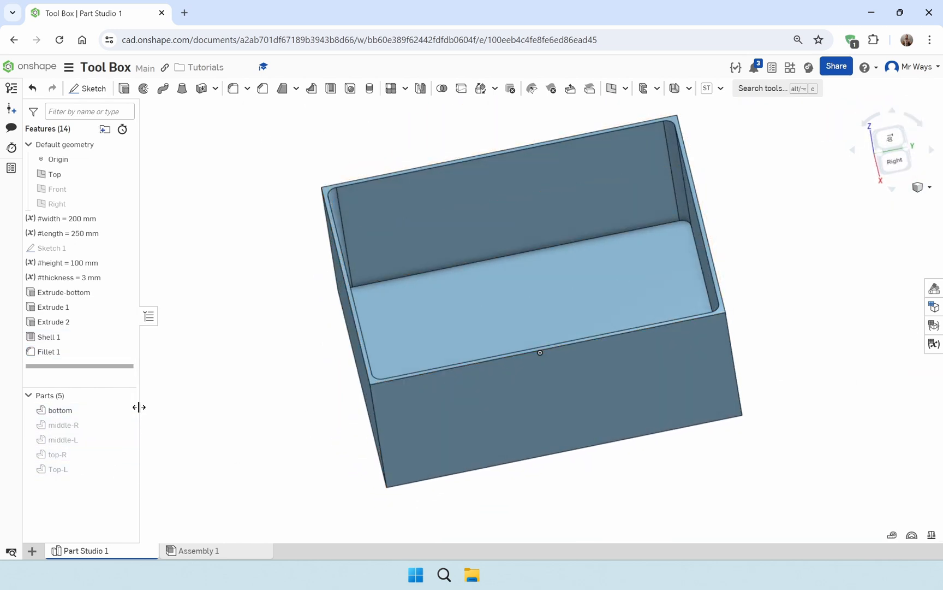
pyautogui.click(125, 395)
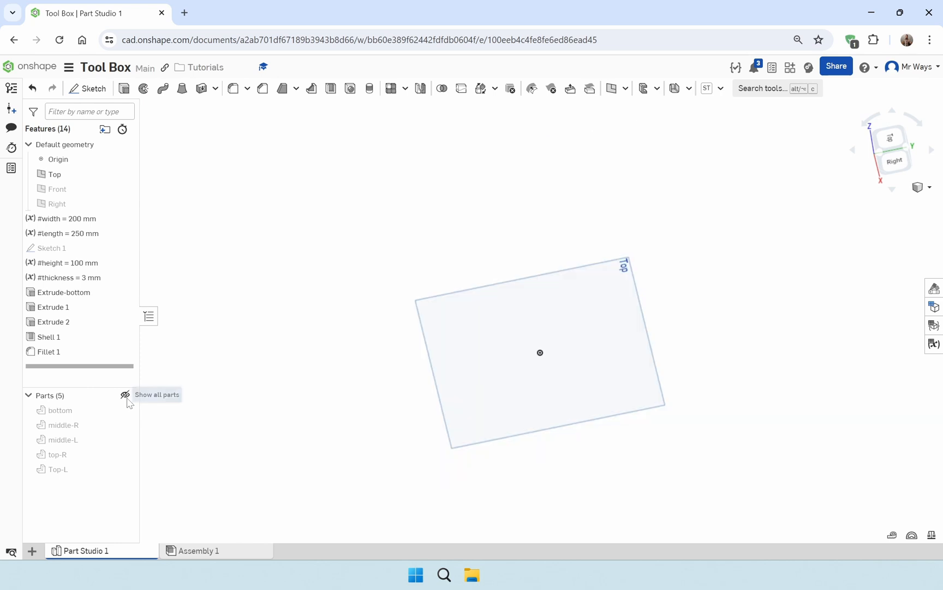
pyautogui.click(125, 395)
# Start a new sketch on the front face of the bottom box in the front view
pyautogui.scroll(-2, 695, 317)
pyautogui.moveTo(696, 317); pyautogui.dragTo(589, 390, button='right')
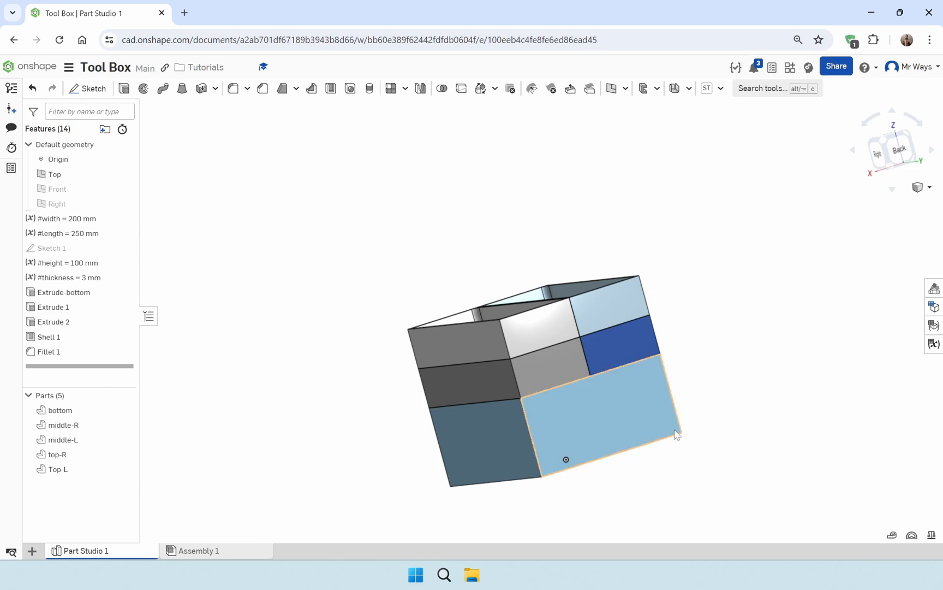
pyautogui.moveTo(664, 422); pyautogui.dragTo(723, 335, button='right')
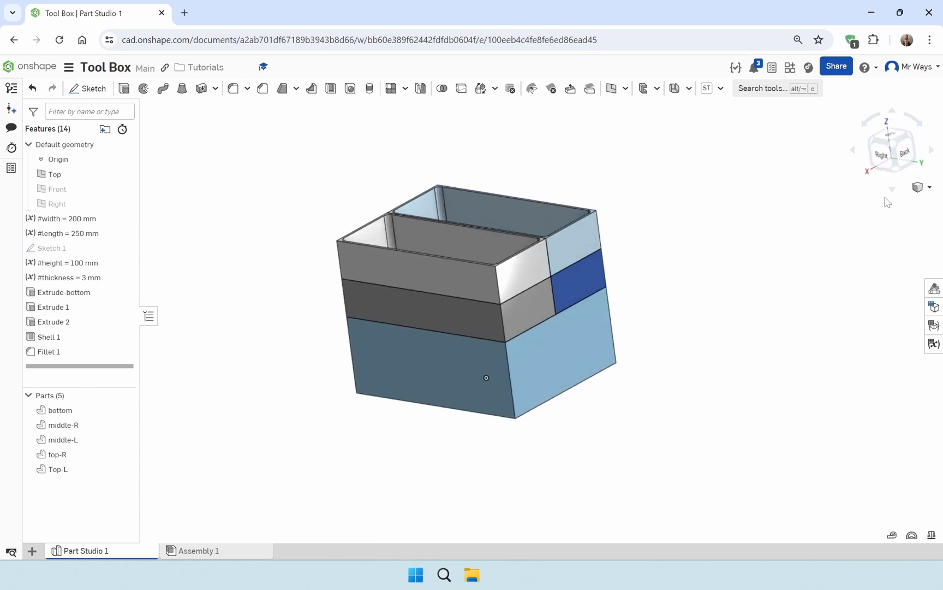
pyautogui.moveTo(876, 164)
pyautogui.mouseDown()
pyautogui.moveTo(890, 161)
pyautogui.moveTo(883, 166)
pyautogui.mouseUp()
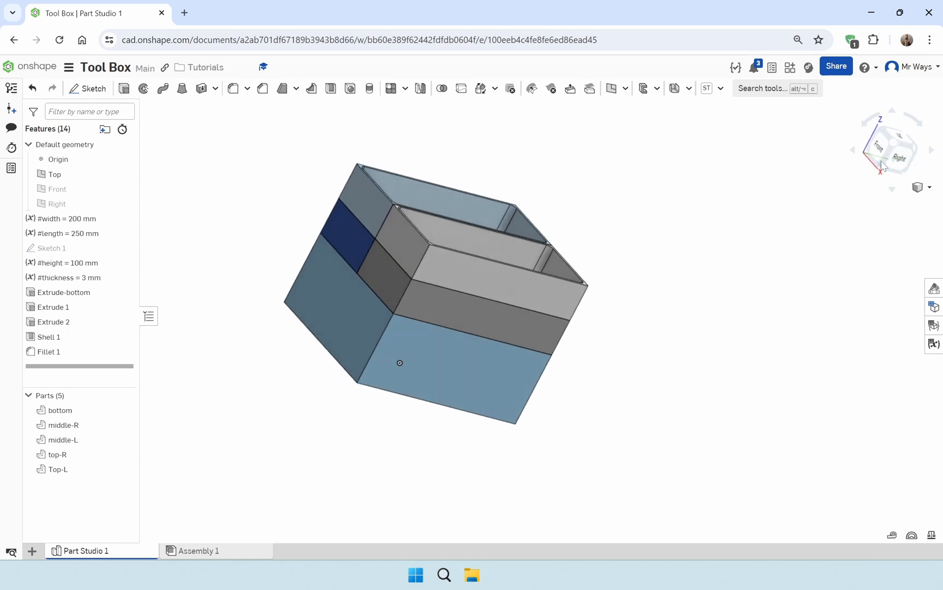
pyautogui.click(885, 151)
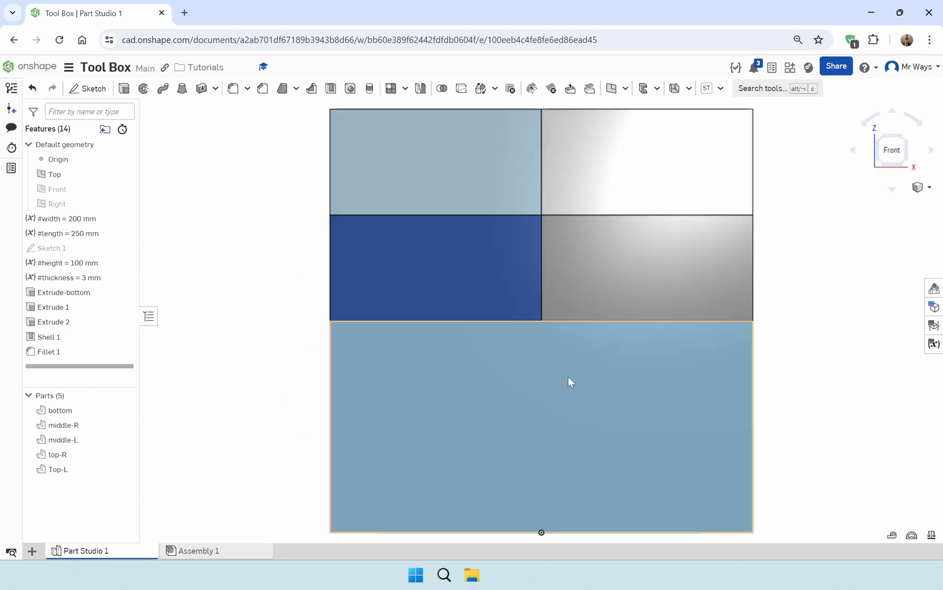
pyautogui.rightClick(568, 377)
pyautogui.click(642, 114)
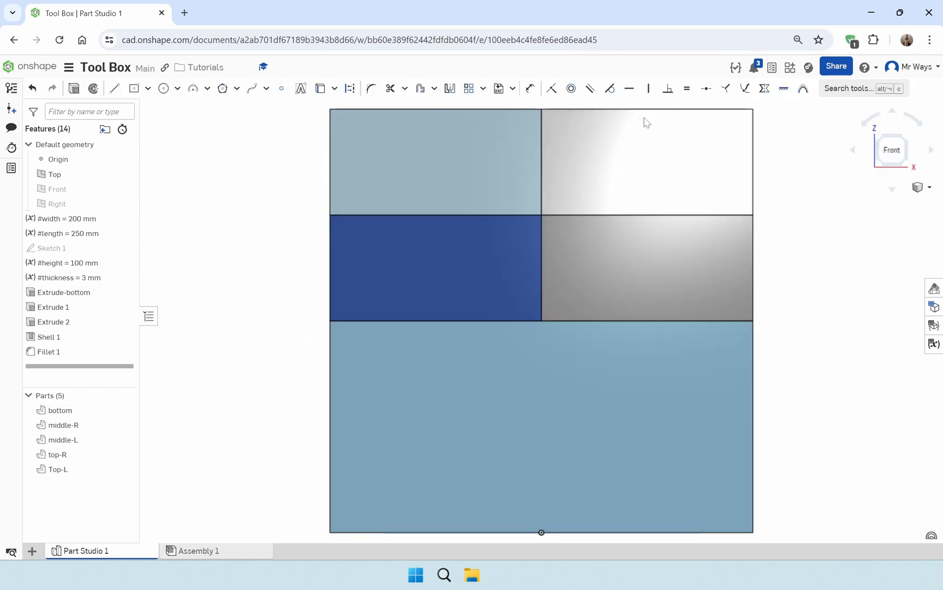
# Draw two 200 mm horizontal construction lines across the full box width, at mid-height of the top trays and of the middle trays
pyautogui.scroll(-3, 471, 367)
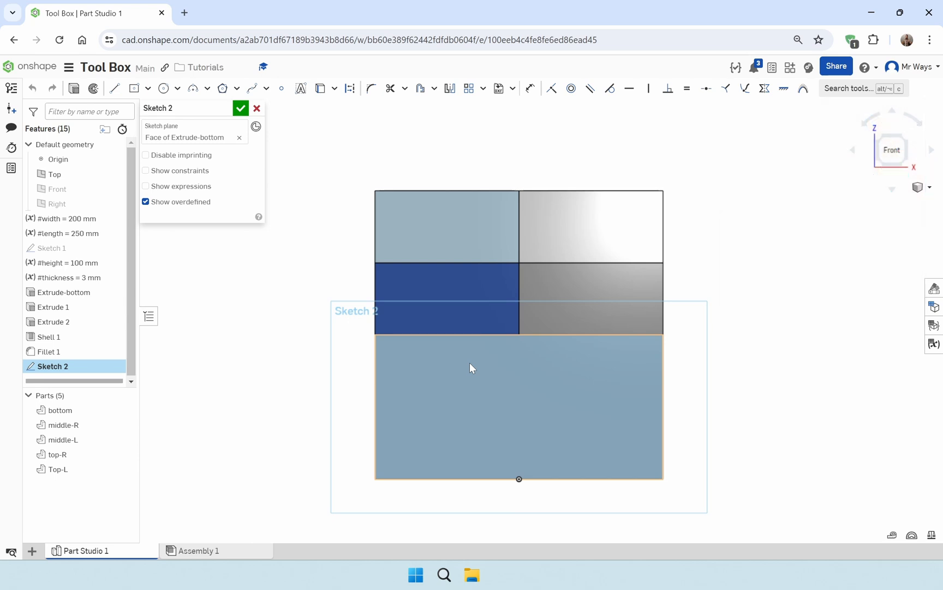
pyautogui.click(115, 88)
pyautogui.click(350, 88)
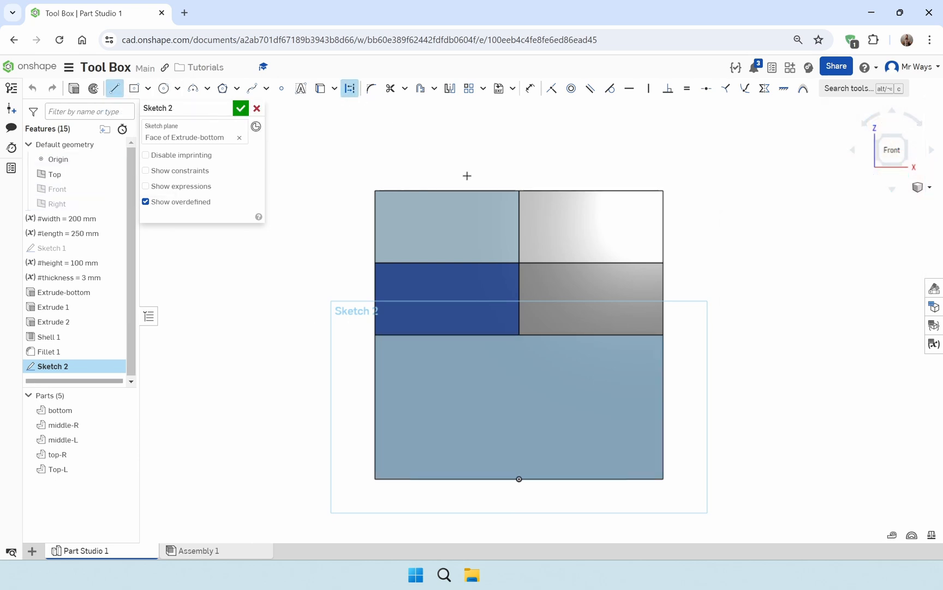
pyautogui.scroll(3, 568, 276)
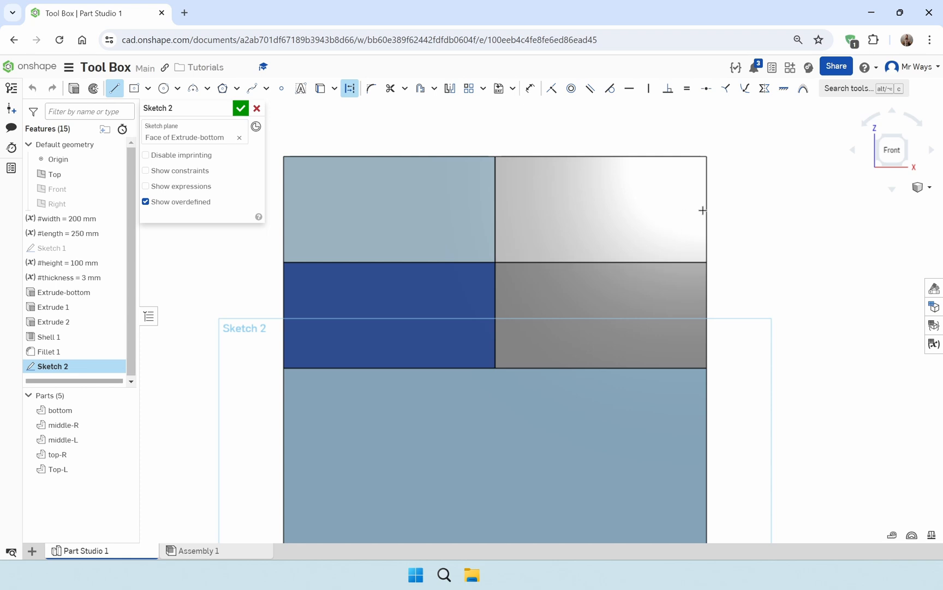
pyautogui.click(282, 209)
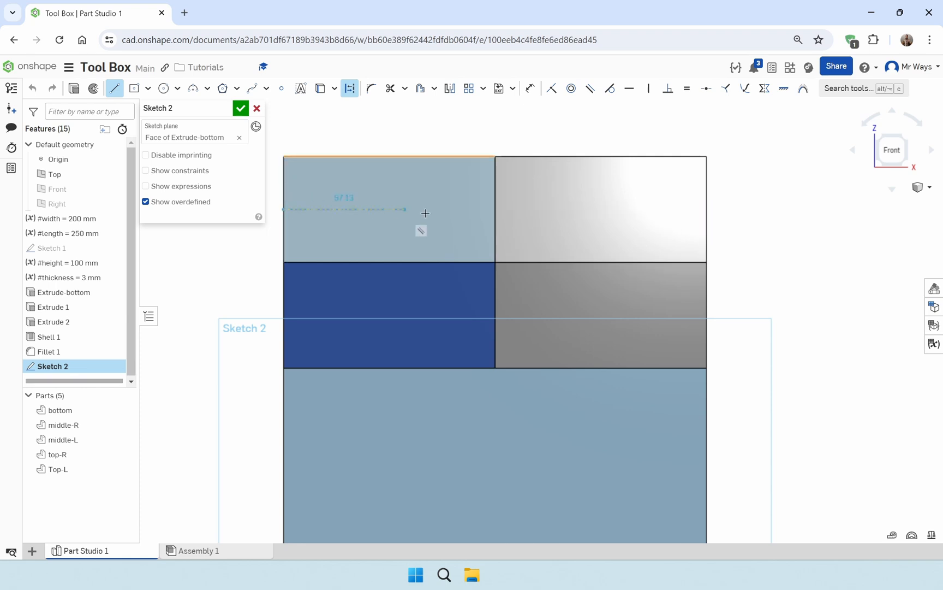
pyautogui.click(703, 210)
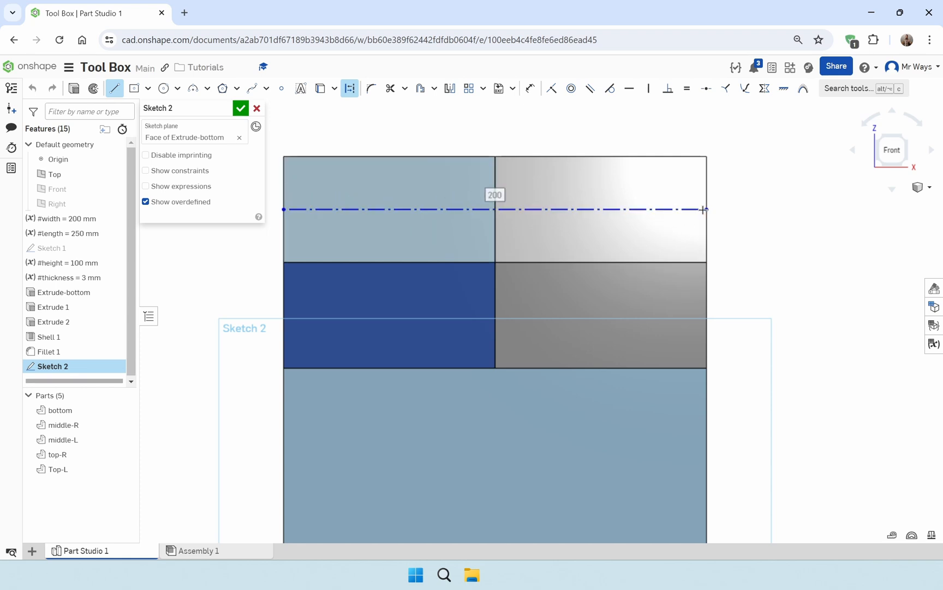
pyautogui.click(283, 314)
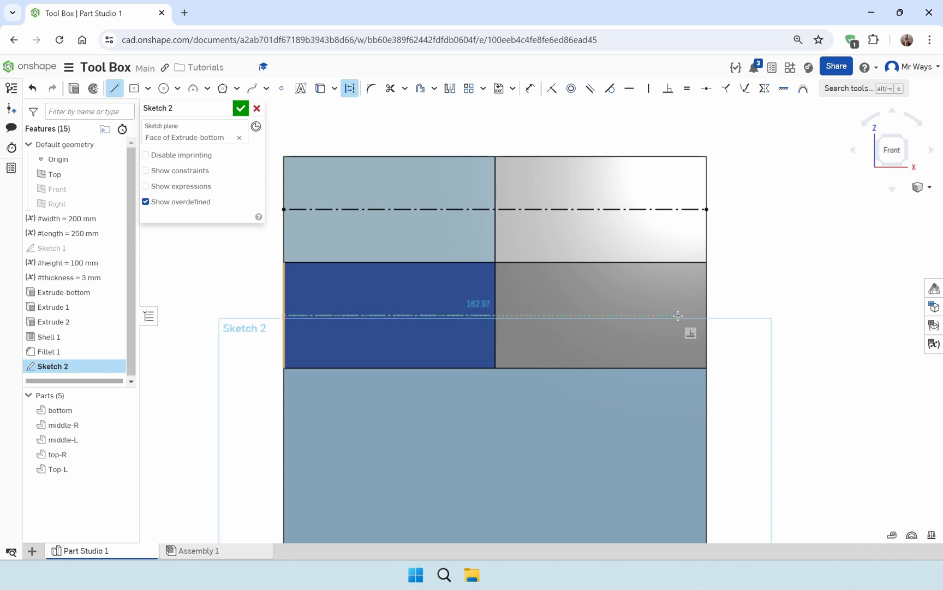
pyautogui.click(703, 315)
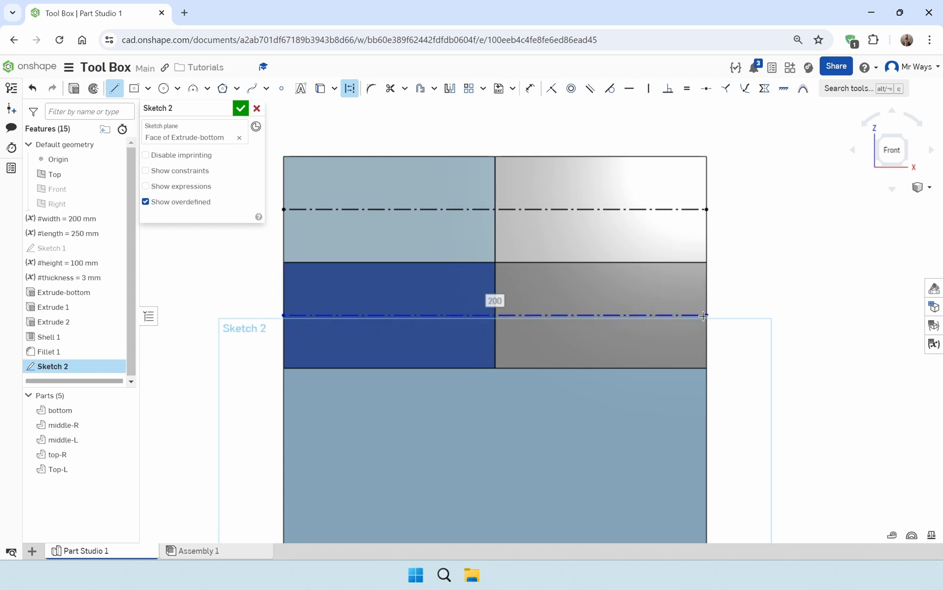
# Draw a horizontal construction line across the bottom box's front face and dimension it #height/4 below the box's upper edge
pyautogui.click(284, 432)
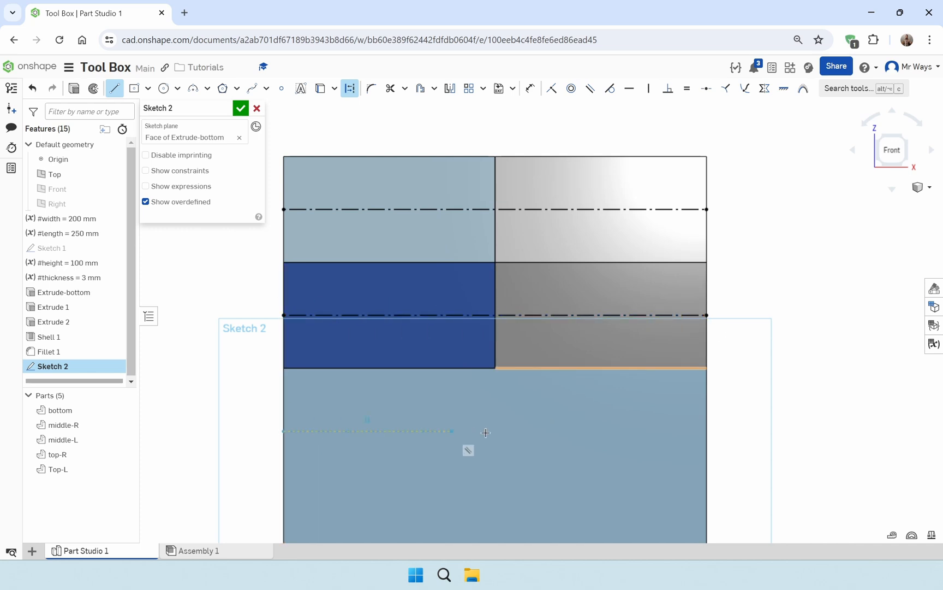
pyautogui.click(707, 432)
pyautogui.press('d')
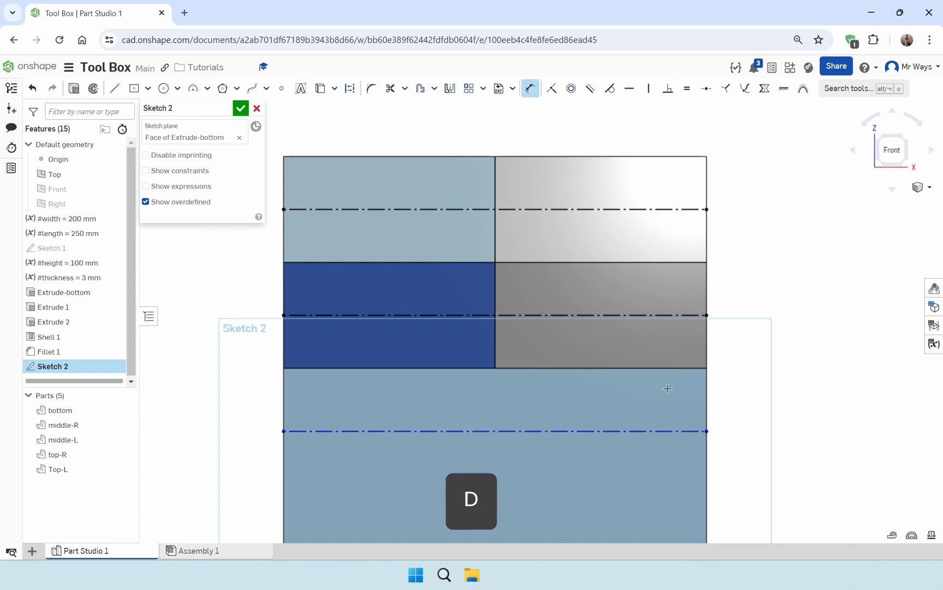
pyautogui.click(674, 369)
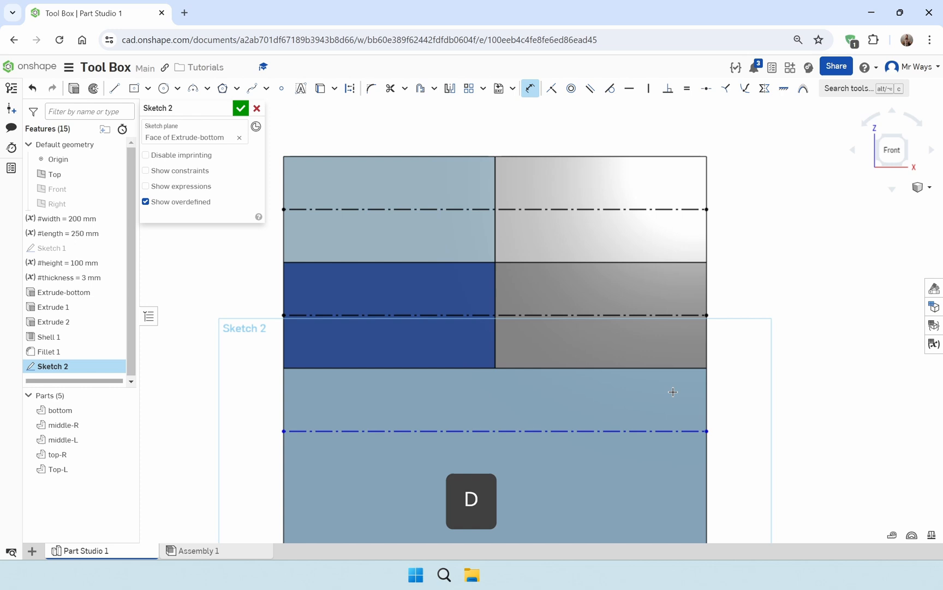
pyautogui.click(670, 431)
pyautogui.click(753, 405)
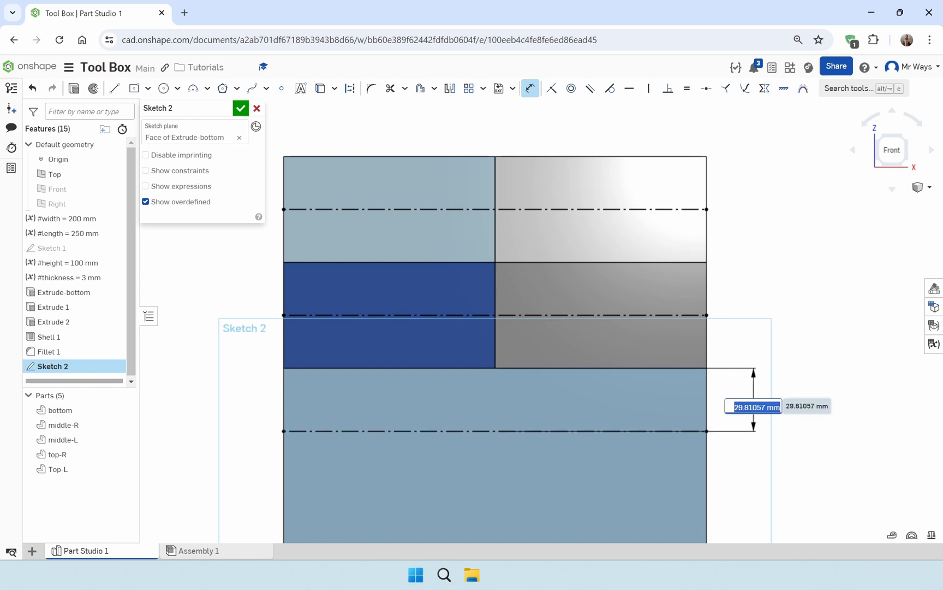
pyautogui.write('he')
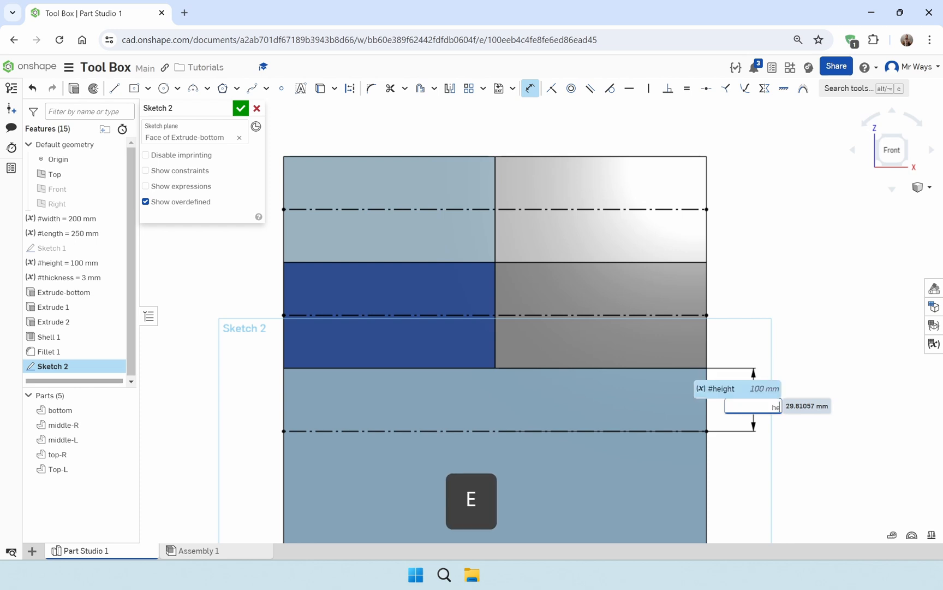
pyautogui.press('Return')
pyautogui.write('/4')
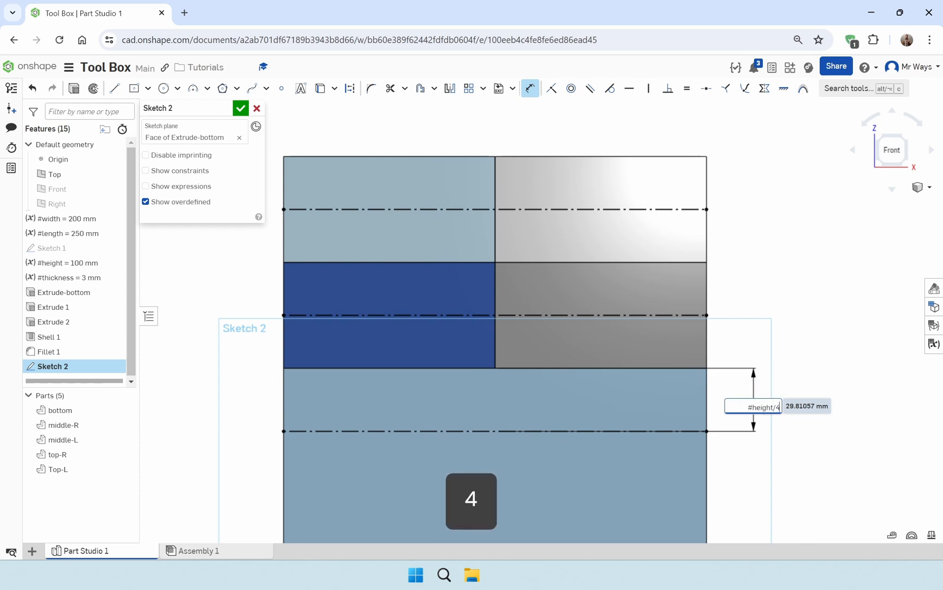
pyautogui.press('Return')
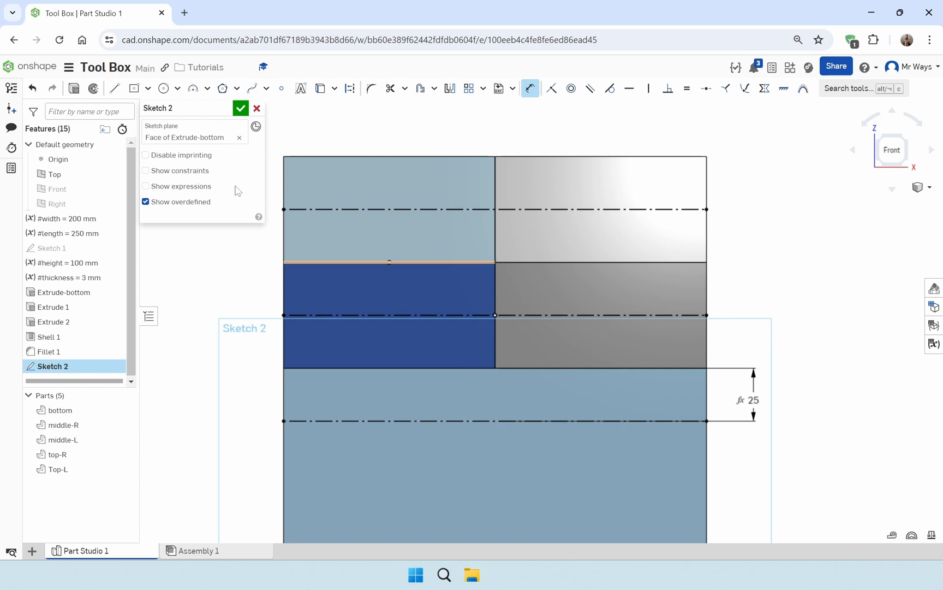
# Draw a 200 mm vertical construction line through the middle of the right trays, from the stack's upper edge to its lower edge
pyautogui.moveTo(524, 280); pyautogui.dragTo(480, 213, button='middle')
pyautogui.scroll(-3, 488, 250)
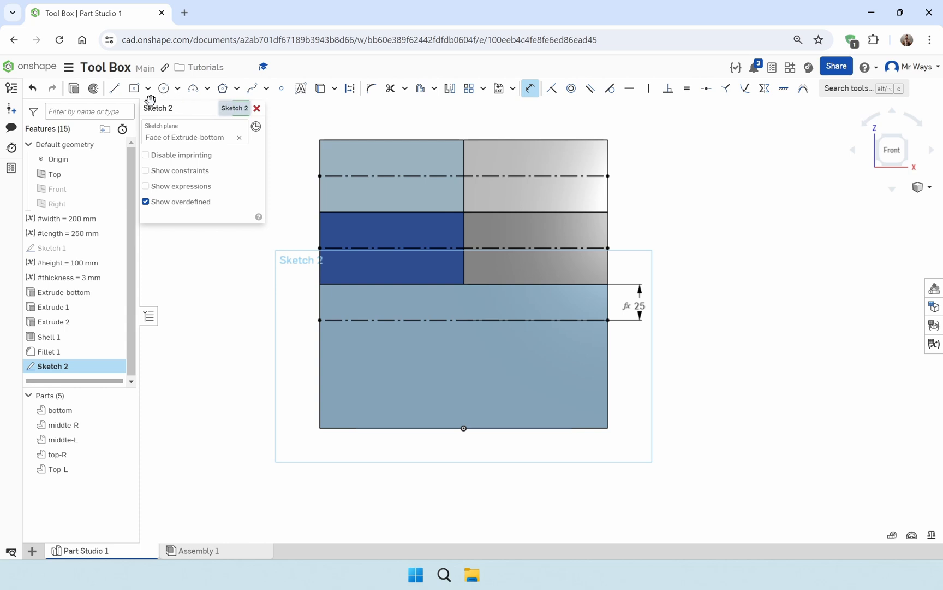
pyautogui.click(115, 88)
pyautogui.click(349, 89)
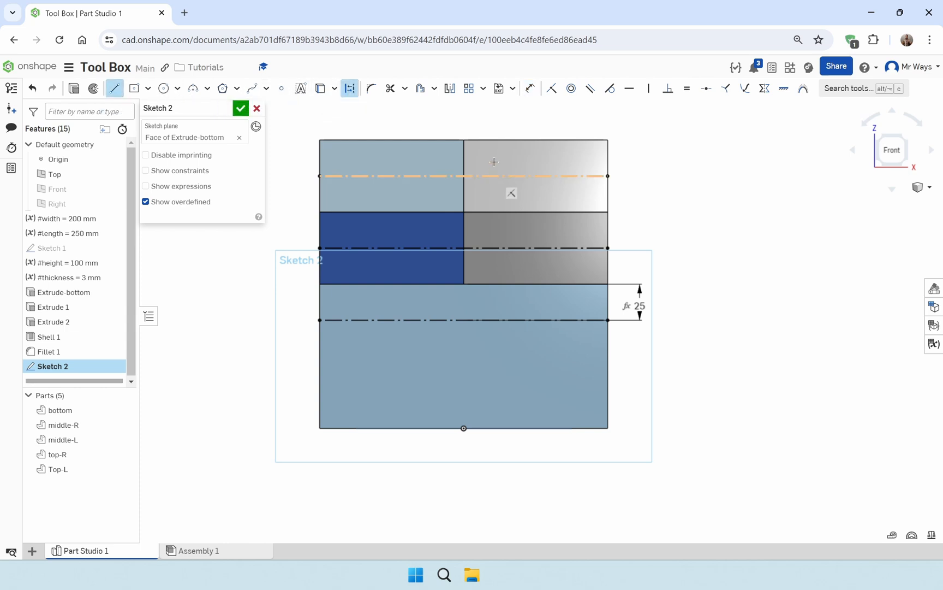
pyautogui.click(535, 140)
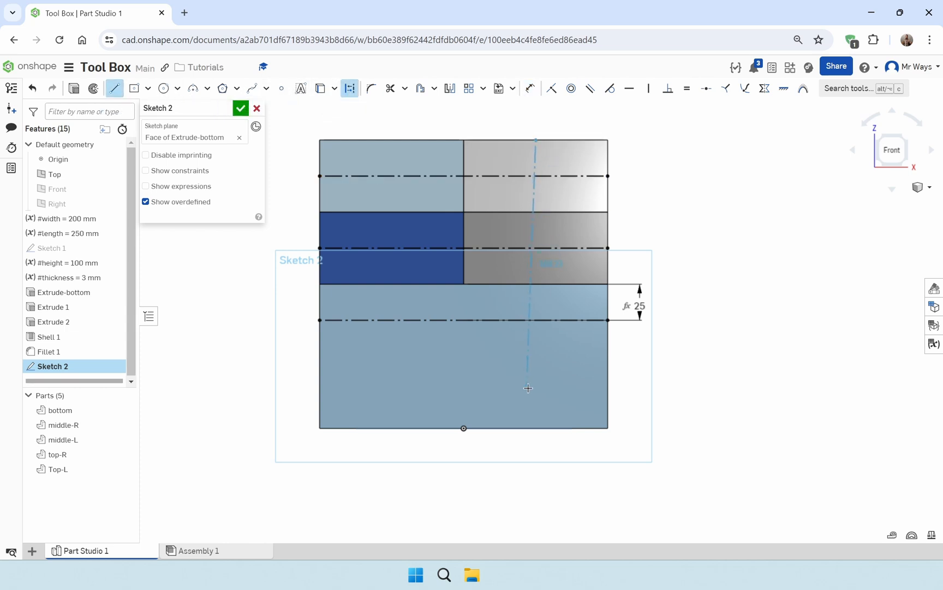
pyautogui.click(536, 427)
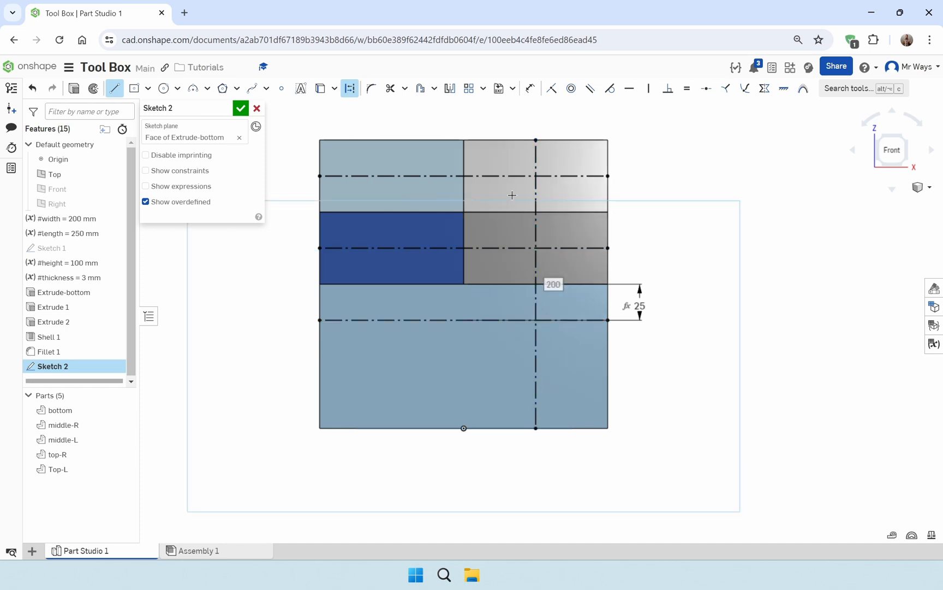
# Draw two more full-height vertical construction lines, one about 29 mm left of the right trays' centre line and one to its right
pyautogui.click(494, 140)
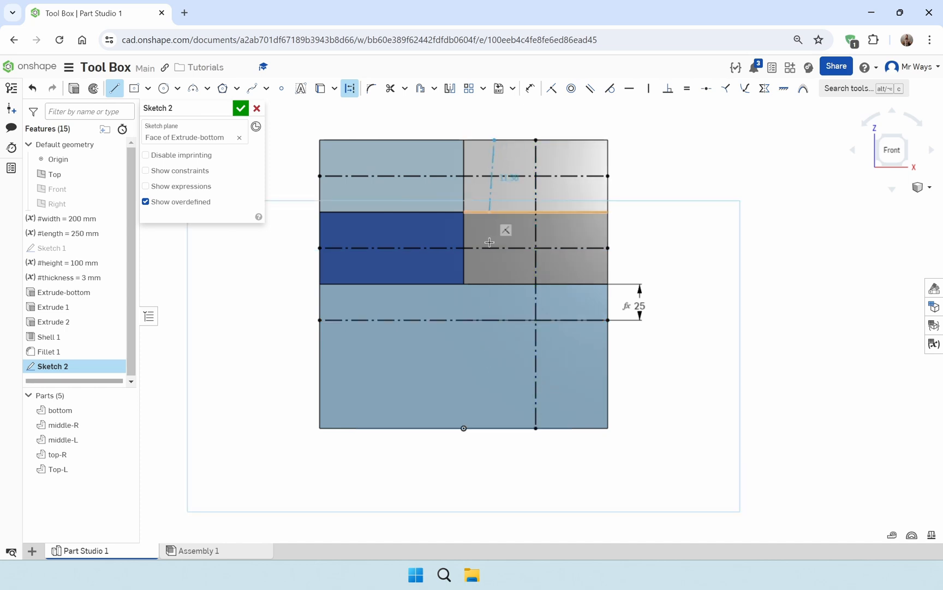
pyautogui.click(497, 428)
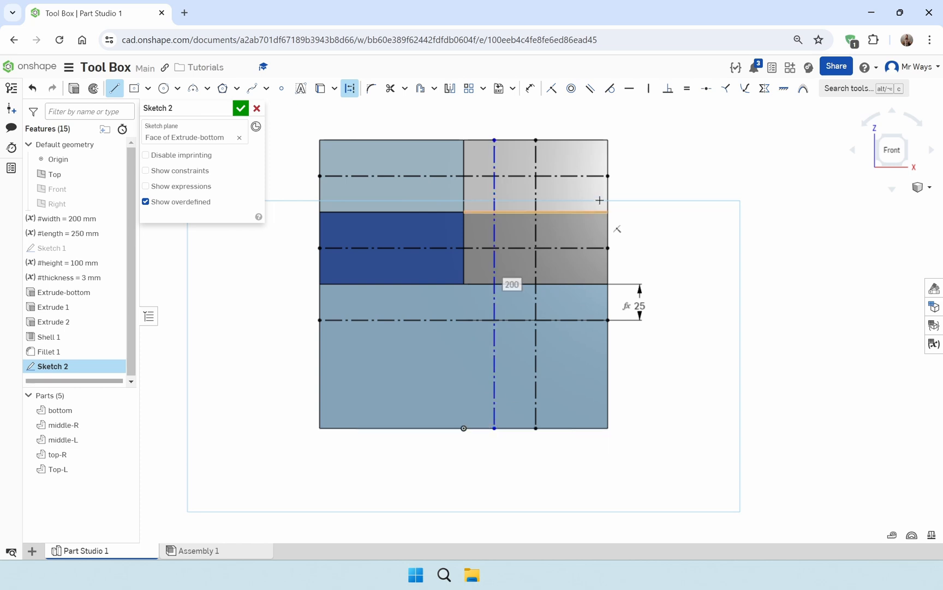
pyautogui.click(574, 140)
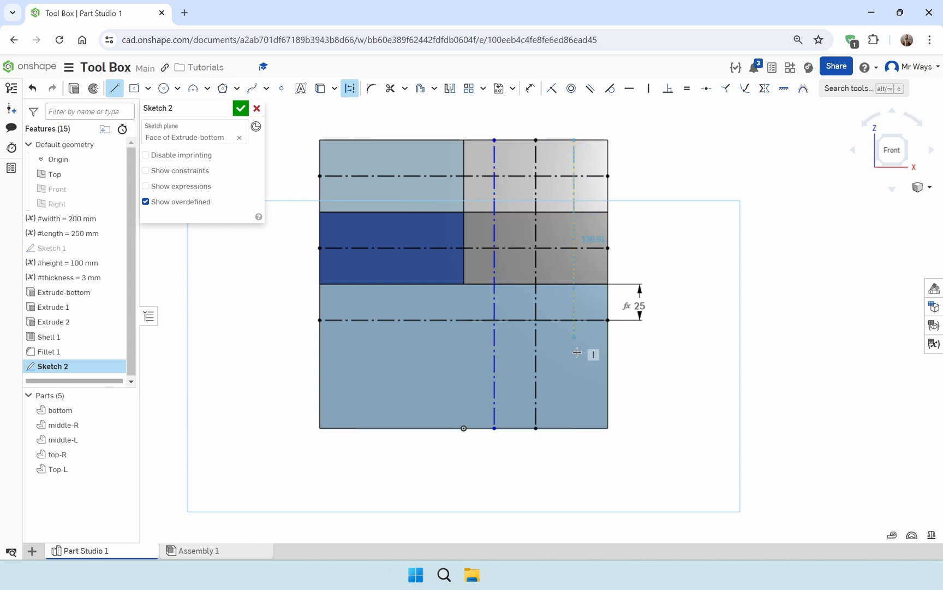
pyautogui.click(574, 426)
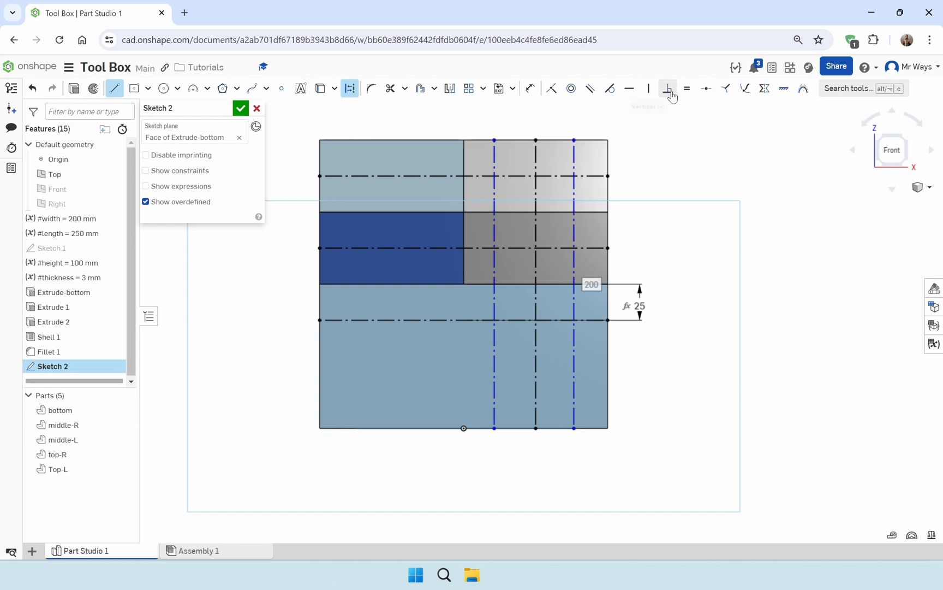
pyautogui.click(649, 90)
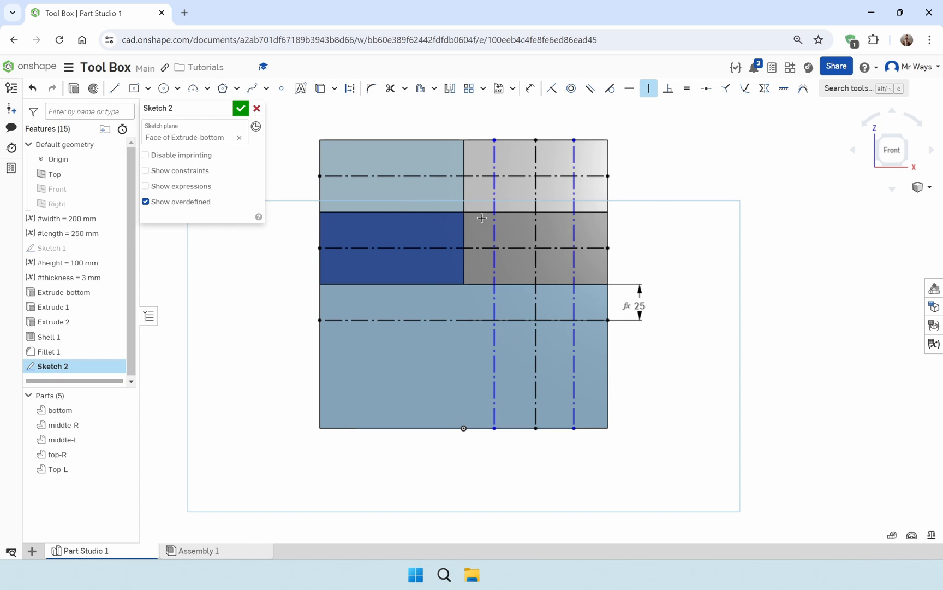
pyautogui.scroll(1, 574, 226)
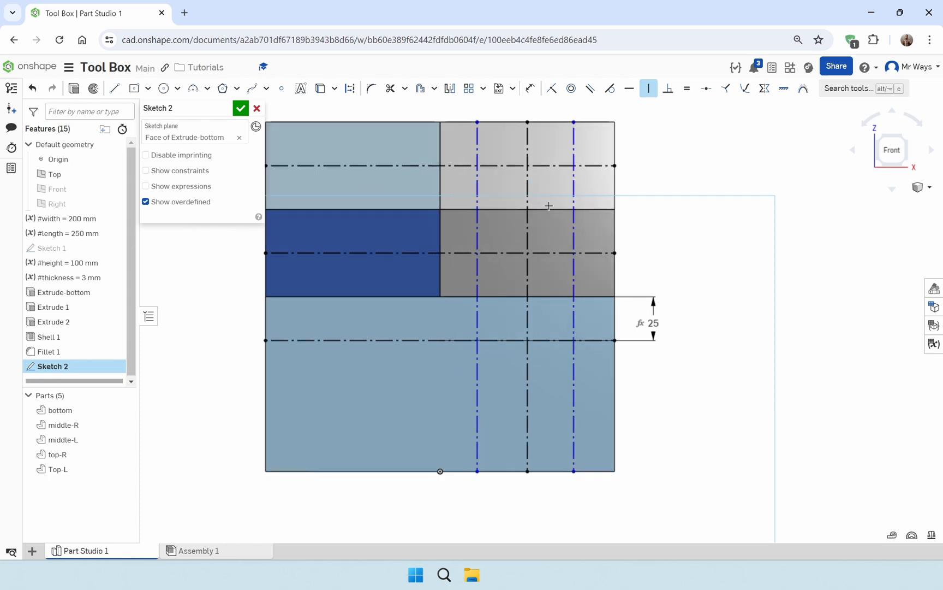
pyautogui.moveTo(546, 202); pyautogui.dragTo(557, 241, button='middle')
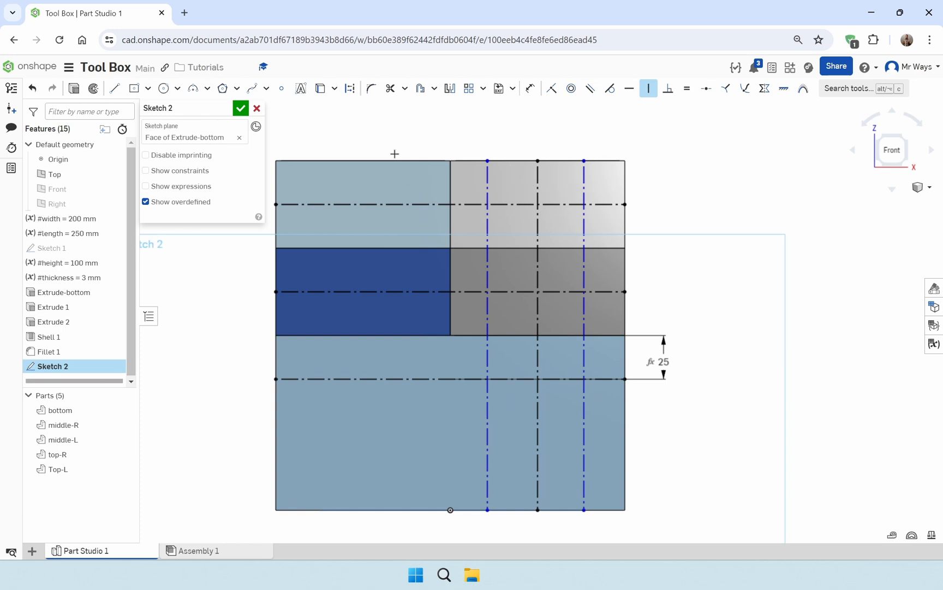
# Dimension the left outer vertical construction line #height/4 from the right trays' centre line
pyautogui.press('d')
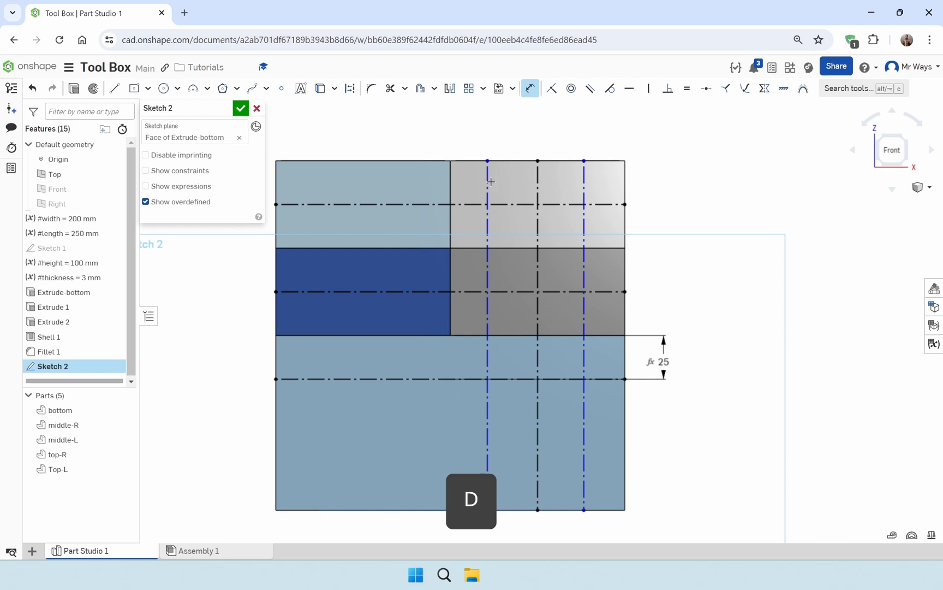
pyautogui.click(488, 181)
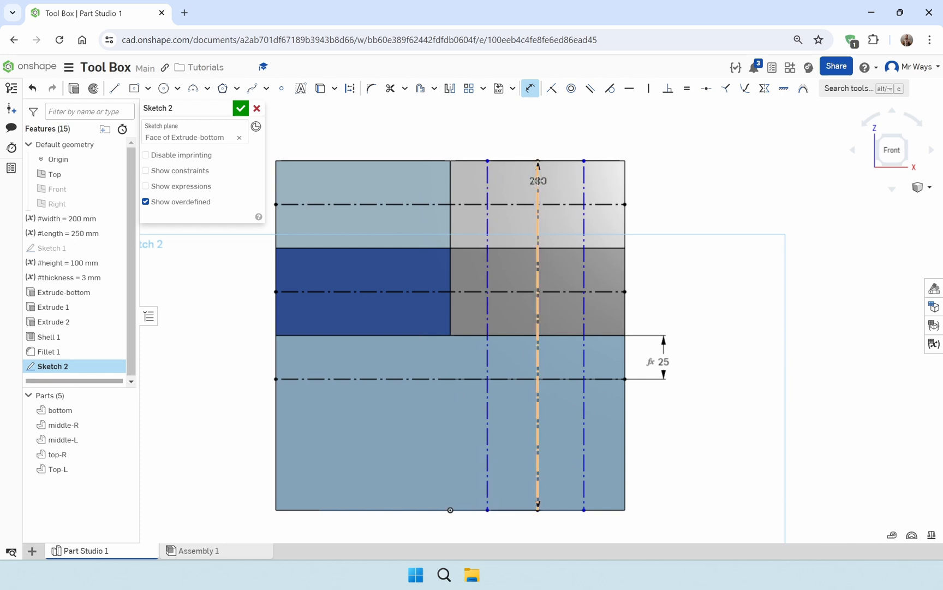
pyautogui.click(538, 181)
pyautogui.click(513, 142)
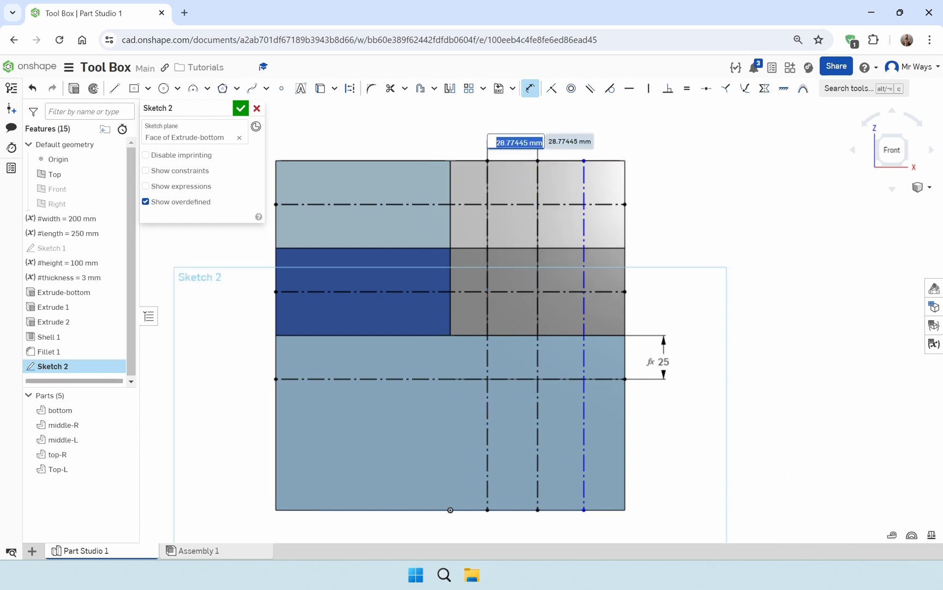
pyautogui.write('#he')
pyautogui.press('Return')
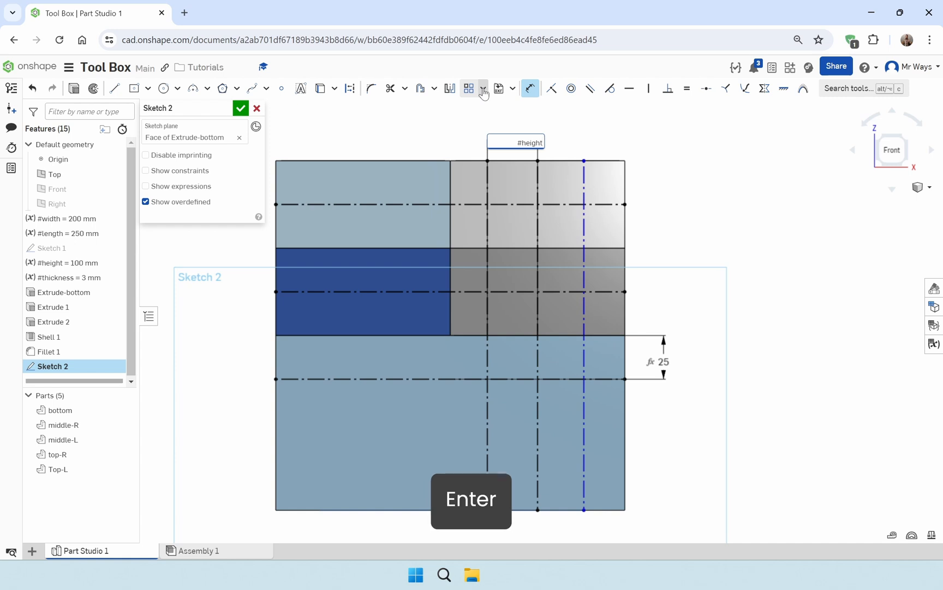
pyautogui.write('/4')
pyautogui.press('Return')
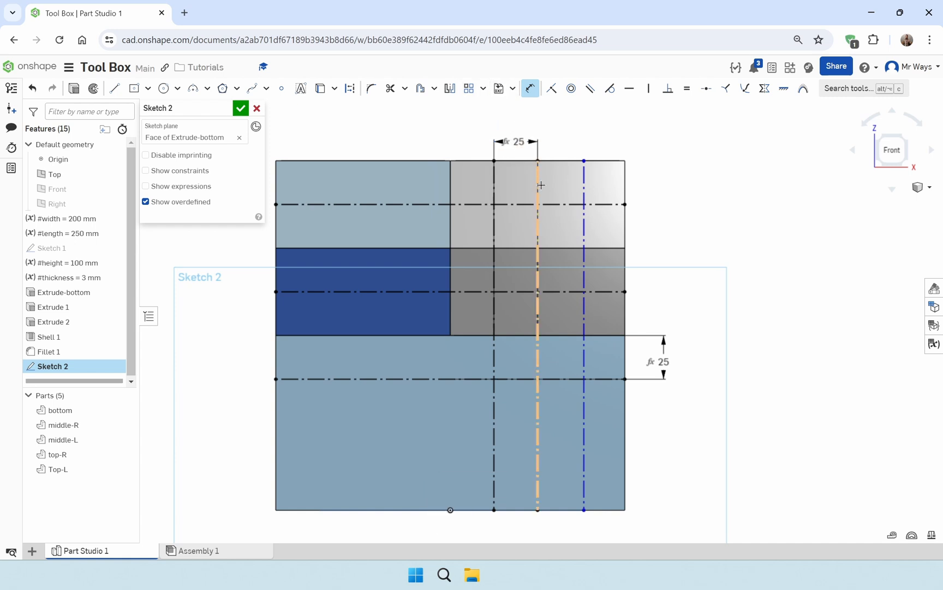
# Dimension the right outer vertical construction line #height/4 from the right trays' centre line
pyautogui.click(584, 181)
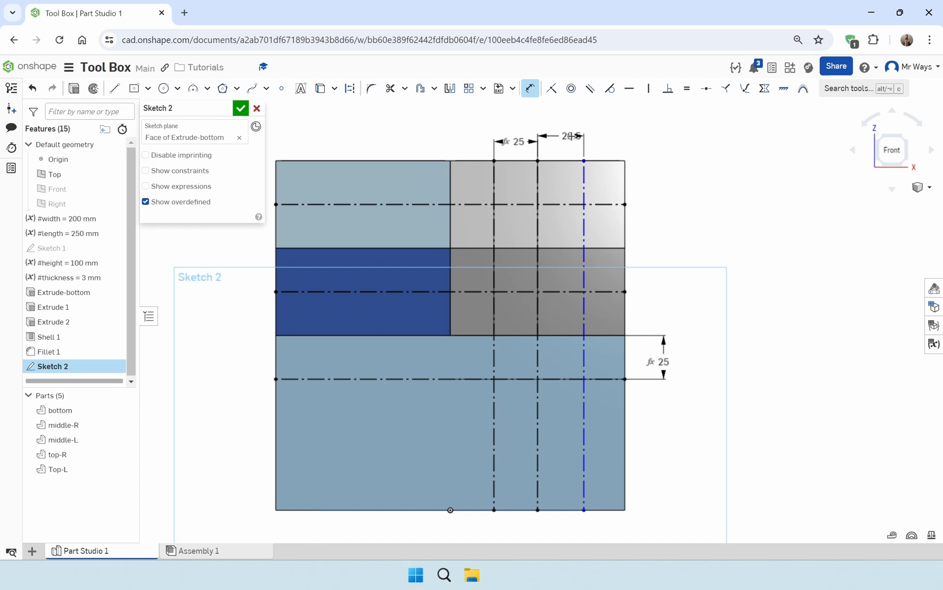
pyautogui.click(573, 136)
pyautogui.write('#height')
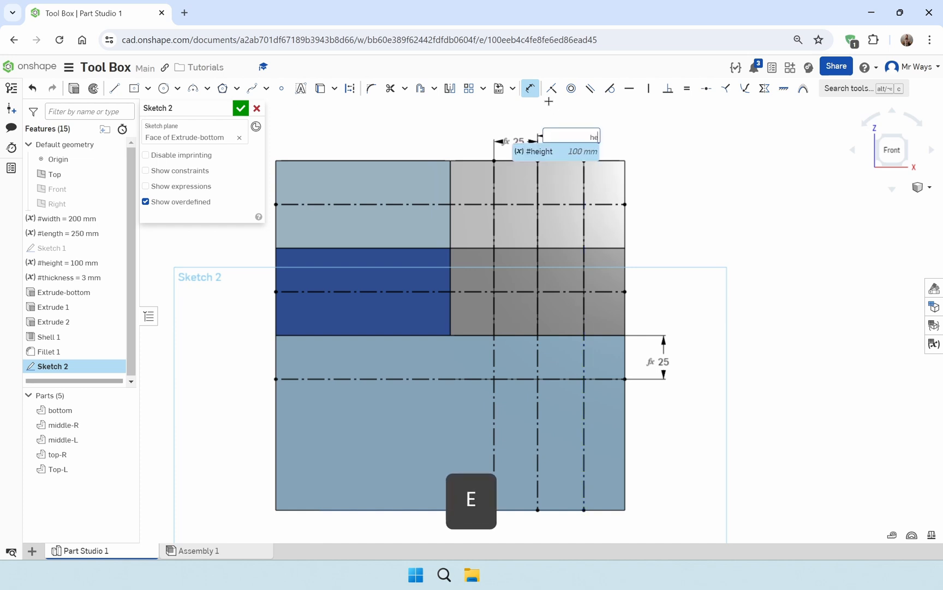
pyautogui.press('Return')
pyautogui.write('/4')
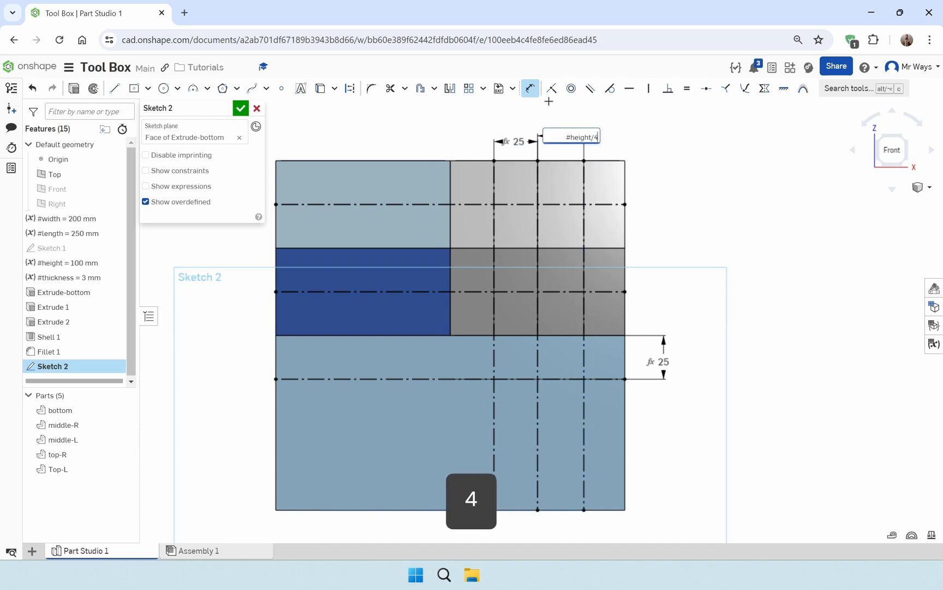
pyautogui.press('Return')
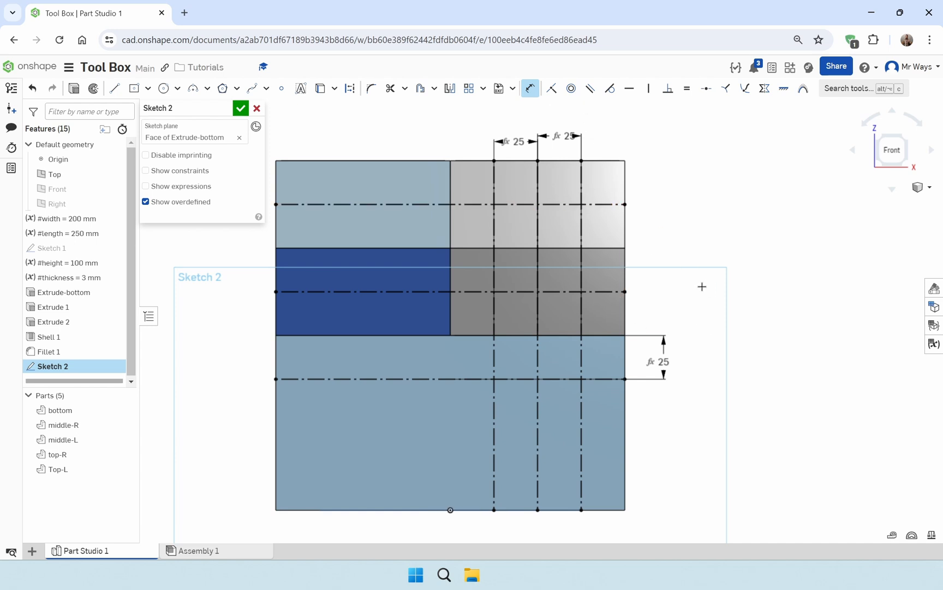
# Draw a circle about 11 mm in diameter where the rightmost vertical construction line crosses the top trays' mid-height line
pyautogui.click(164, 89)
pyautogui.scroll(3, 565, 208)
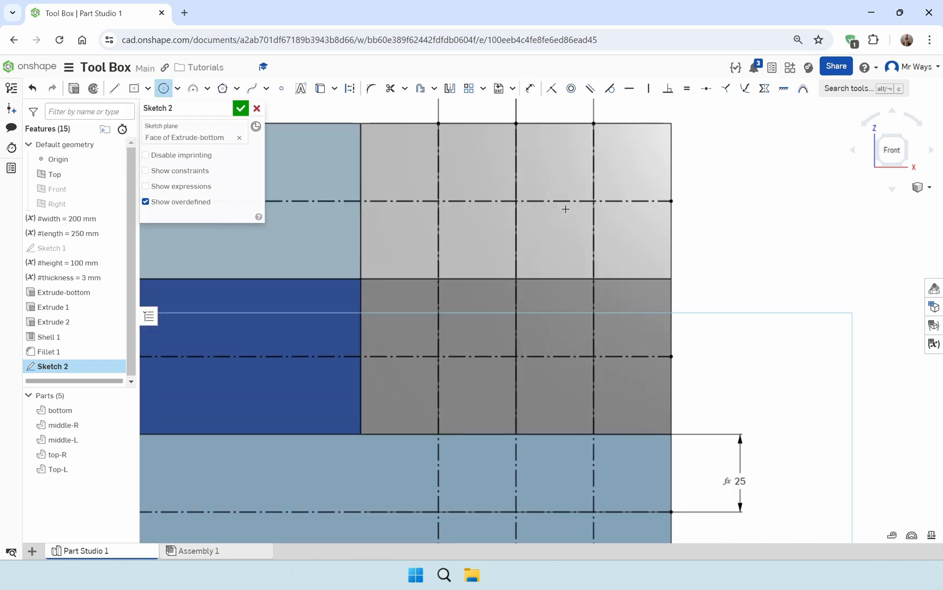
pyautogui.click(593, 200)
pyautogui.click(602, 215)
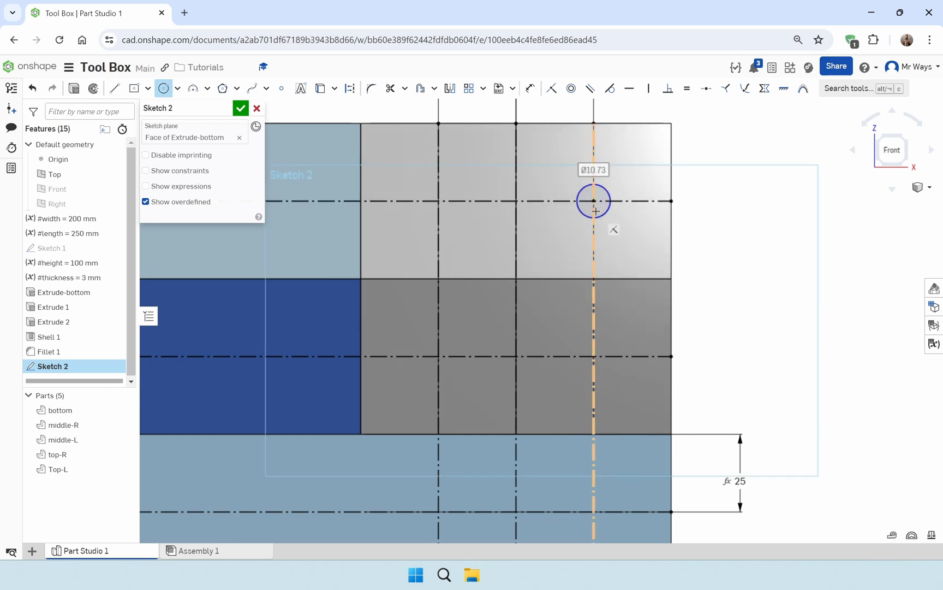
# Set the circle's diameter to a new length variable #hole_diameter with a value of 5 mm
pyautogui.write('5')
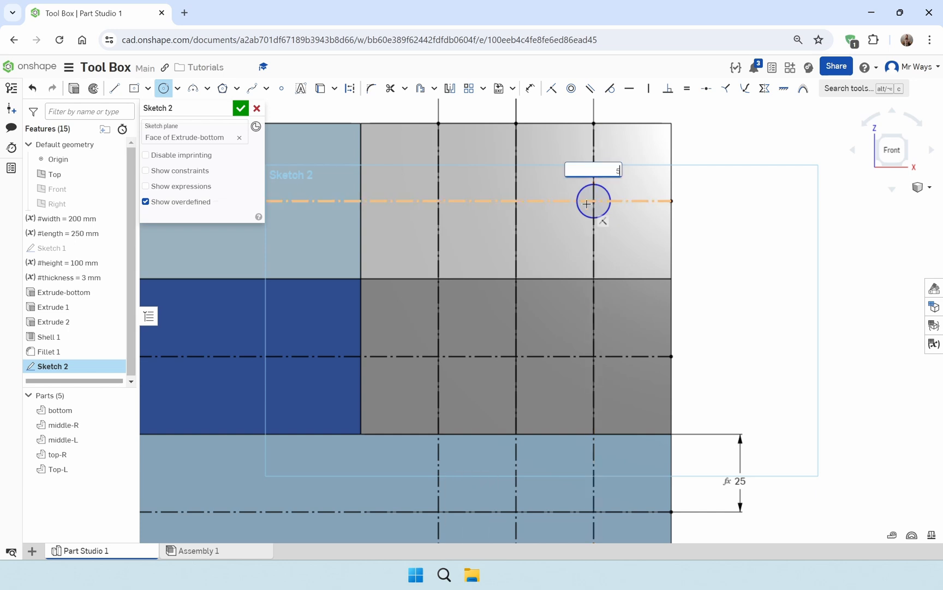
pyautogui.press('BackSpace')
pyautogui.write('#hole_diameter')
pyautogui.press('Return')
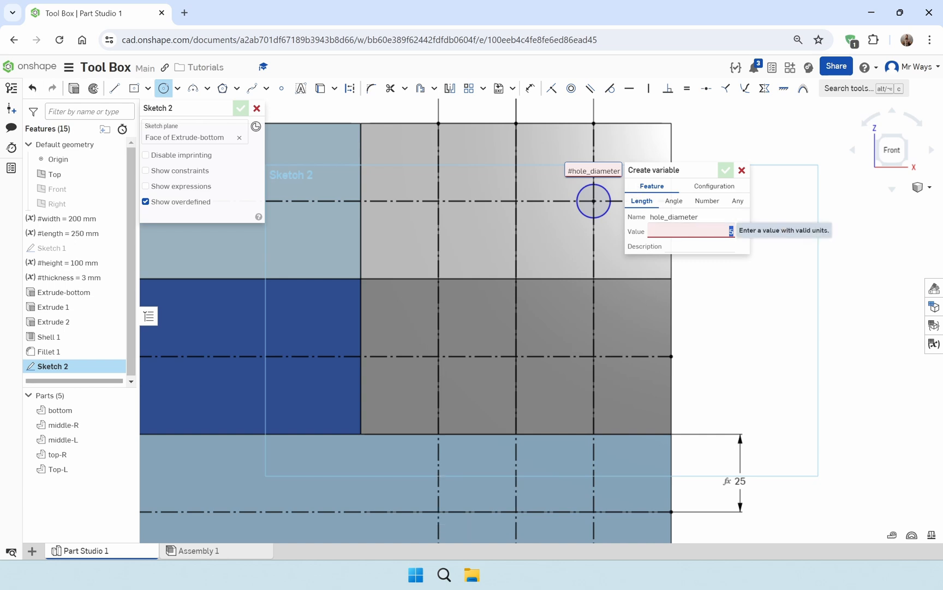
pyautogui.click(730, 231)
pyautogui.press('Right')
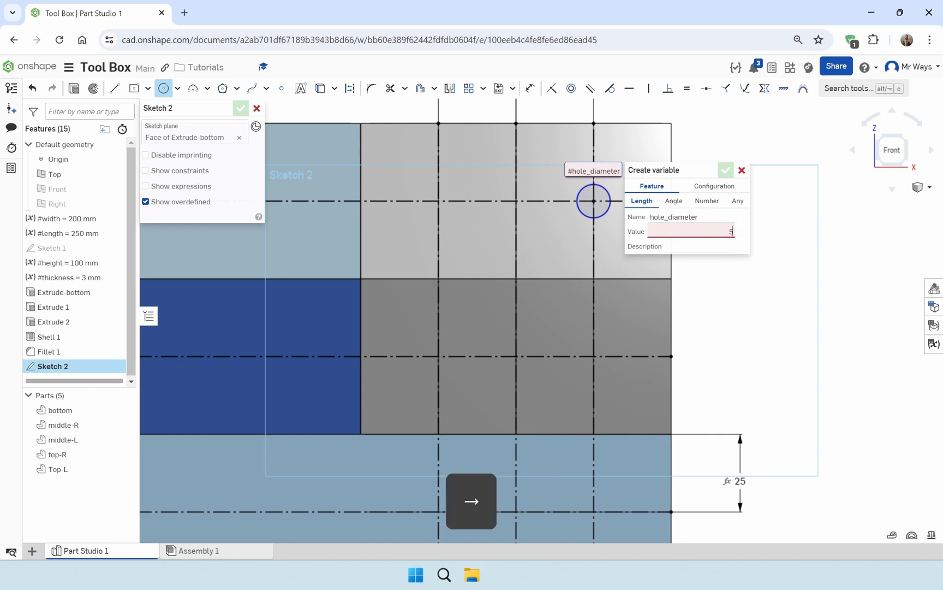
pyautogui.press('BackSpace')
pyautogui.write('5')
pyautogui.press('Return')
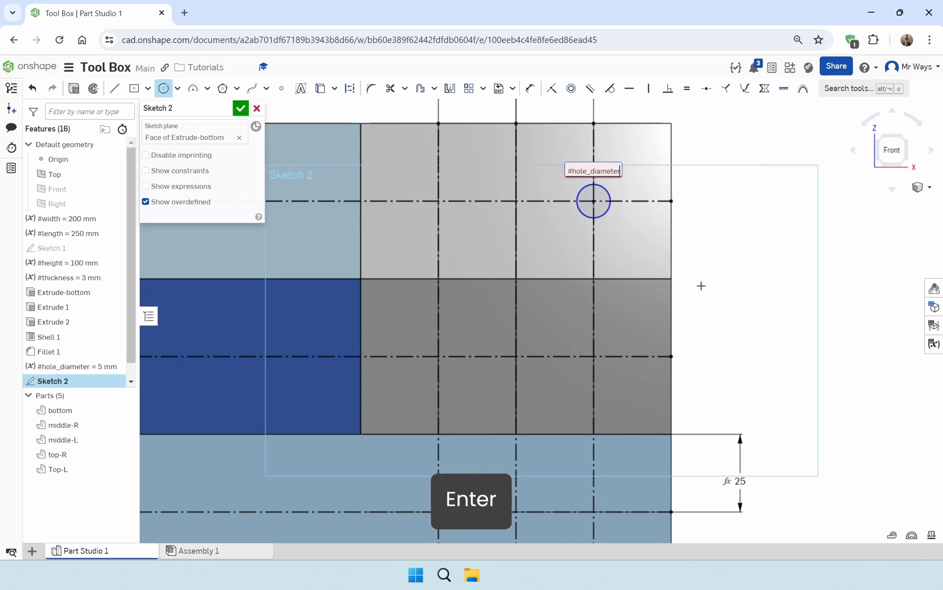
pyautogui.press('Return')
# Draw two circles, about 10 mm and 11 mm in diameter, on the top trays' mid-height line at the left and centre vertical lines
pyautogui.scroll(-2, 506, 221)
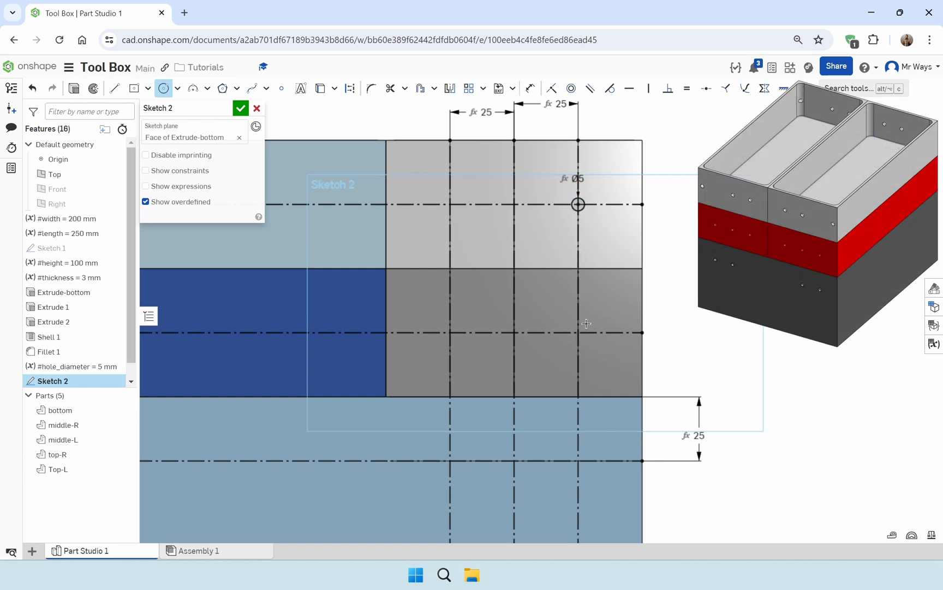
pyautogui.click(449, 204)
pyautogui.click(460, 214)
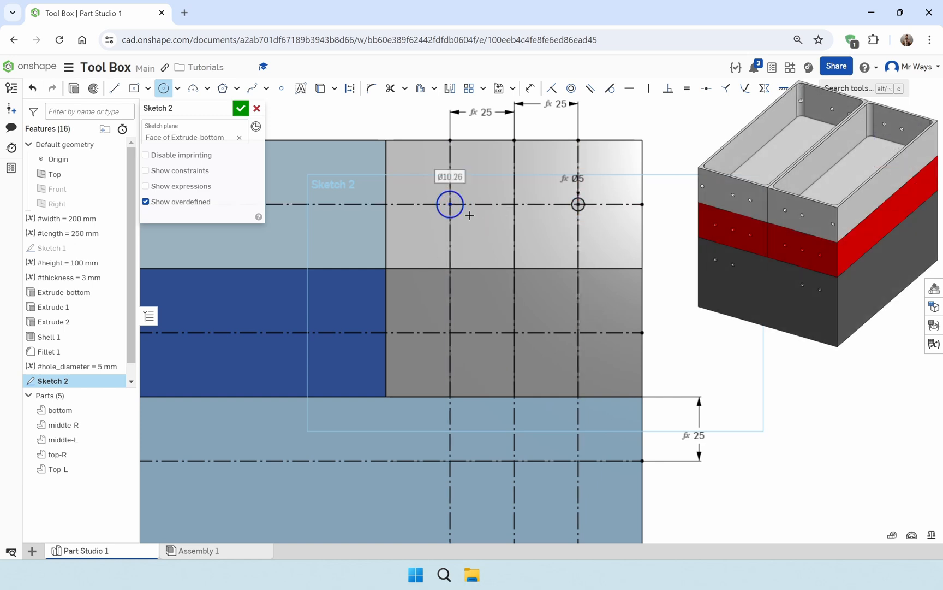
pyautogui.click(514, 205)
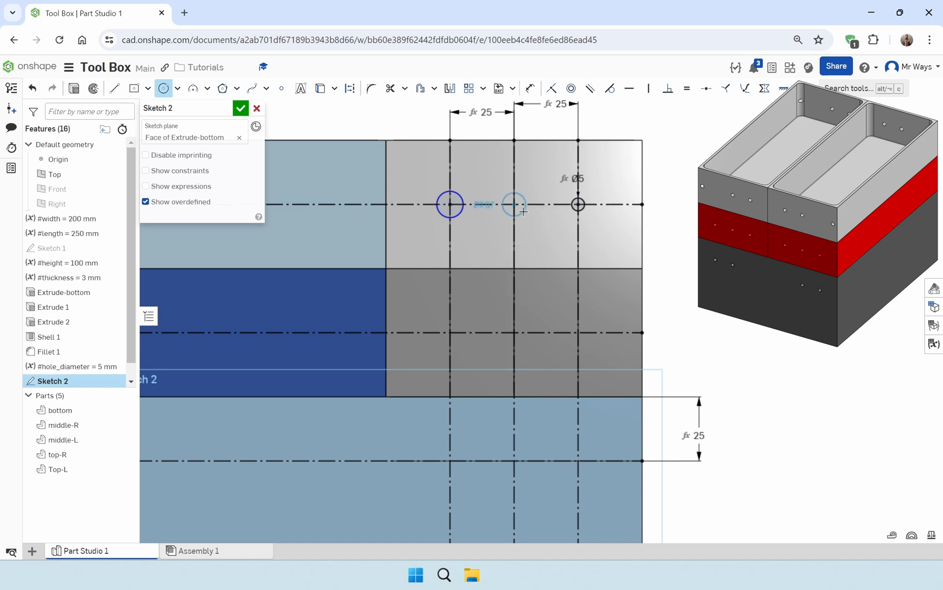
pyautogui.click(524, 213)
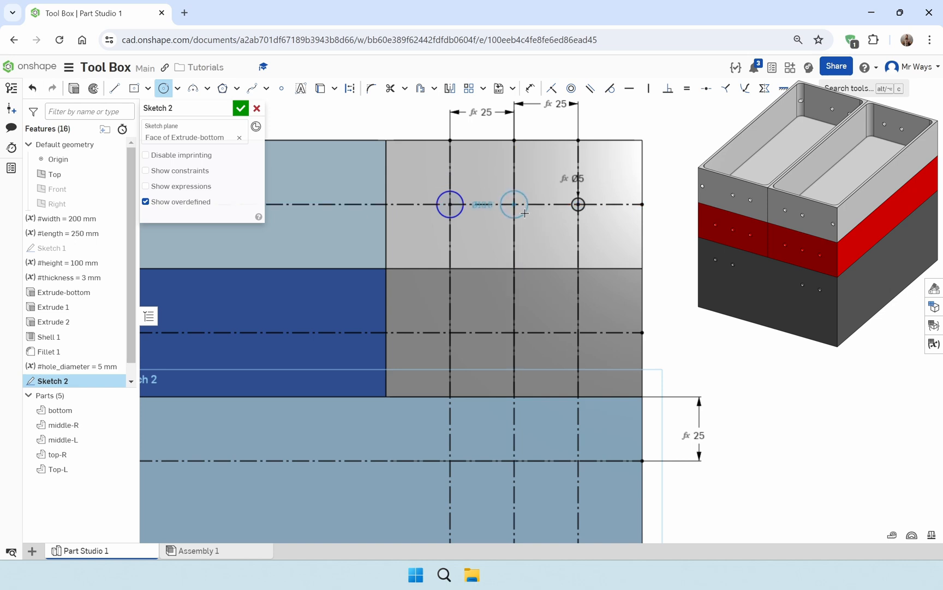
# Draw three circles, about 10, 13 and 11 mm in diameter, where the middle trays' mid-height line crosses the left, centre and right vertical lines
pyautogui.click(450, 332)
pyautogui.click(461, 339)
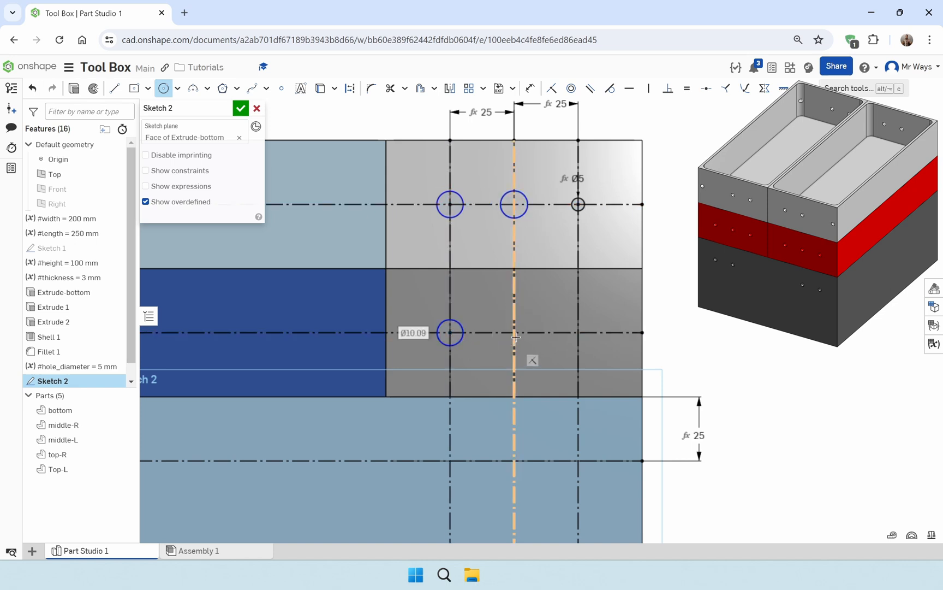
pyautogui.click(514, 333)
pyautogui.click(527, 341)
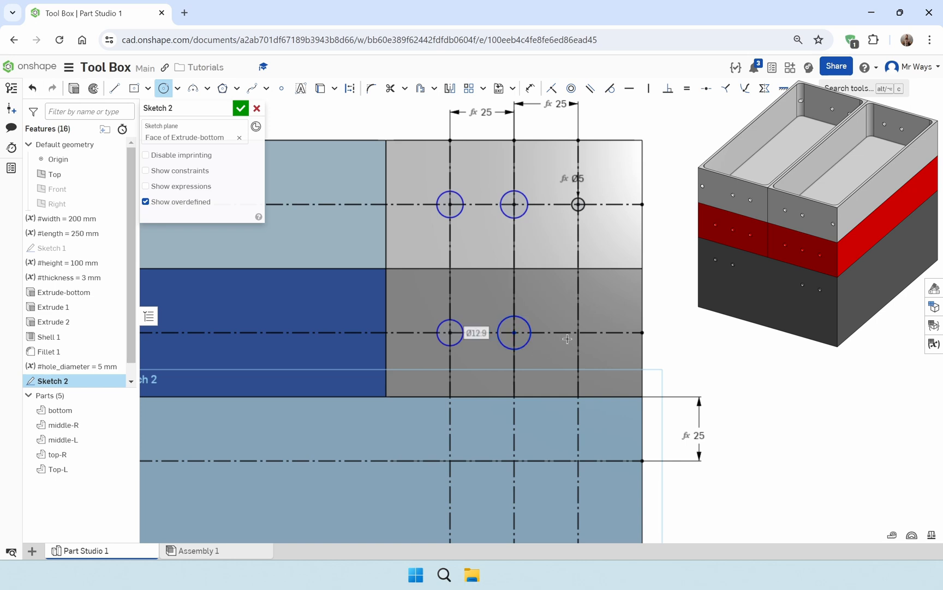
pyautogui.click(579, 333)
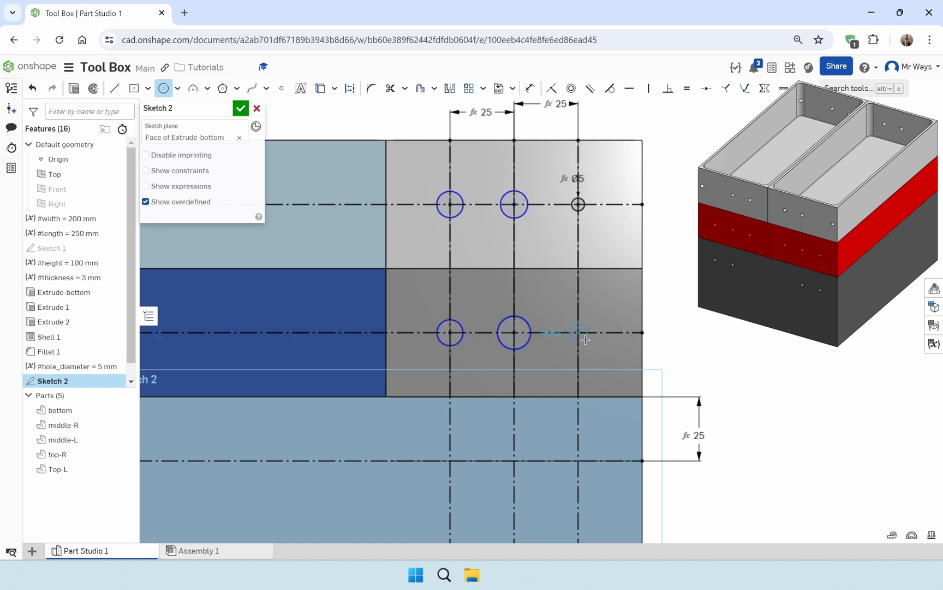
pyautogui.click(588, 341)
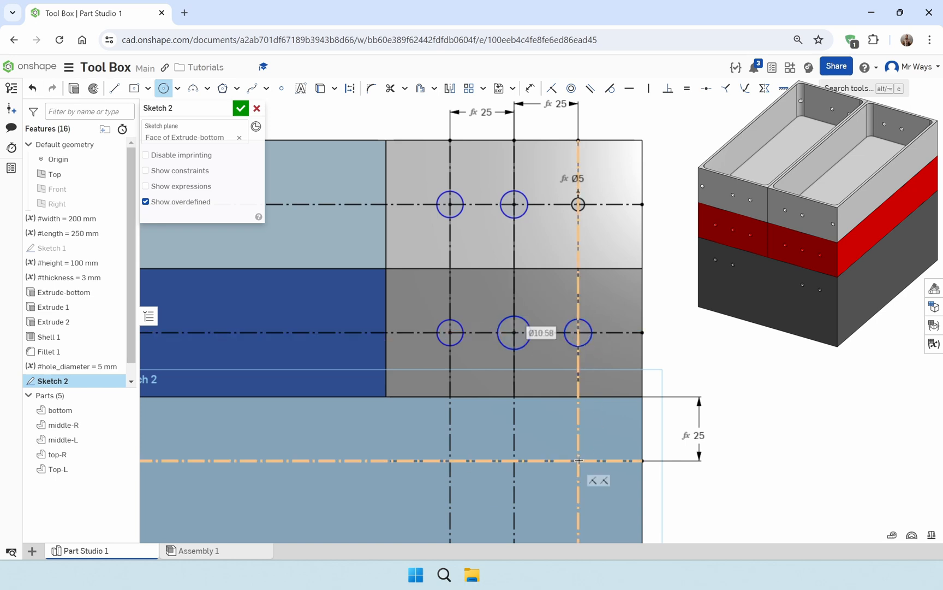
# Draw two circles about 9 mm in diameter on the bottom box's horizontal construction line, at the right and centre vertical lines
pyautogui.scroll(8, 592, 483)
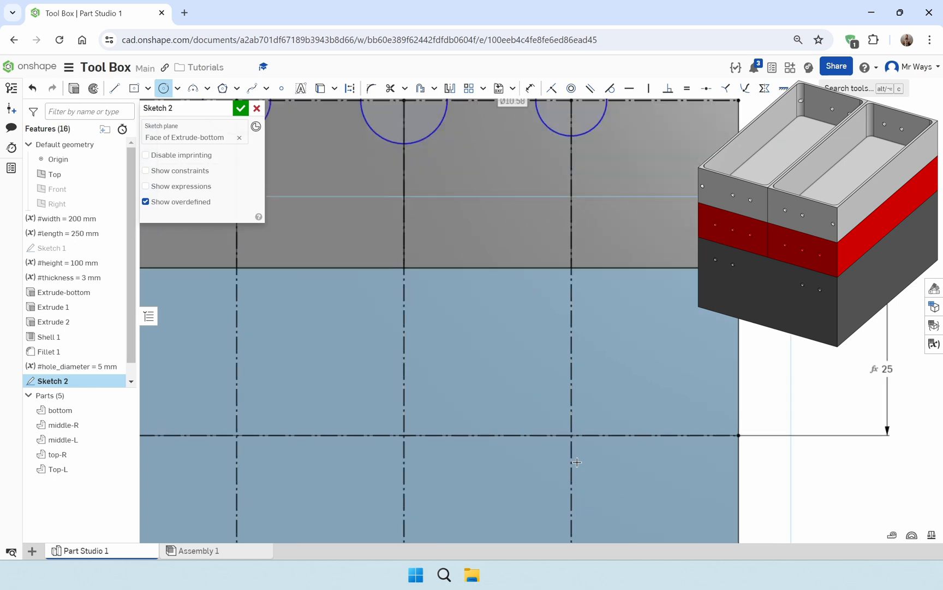
pyautogui.click(572, 434)
pyautogui.click(593, 455)
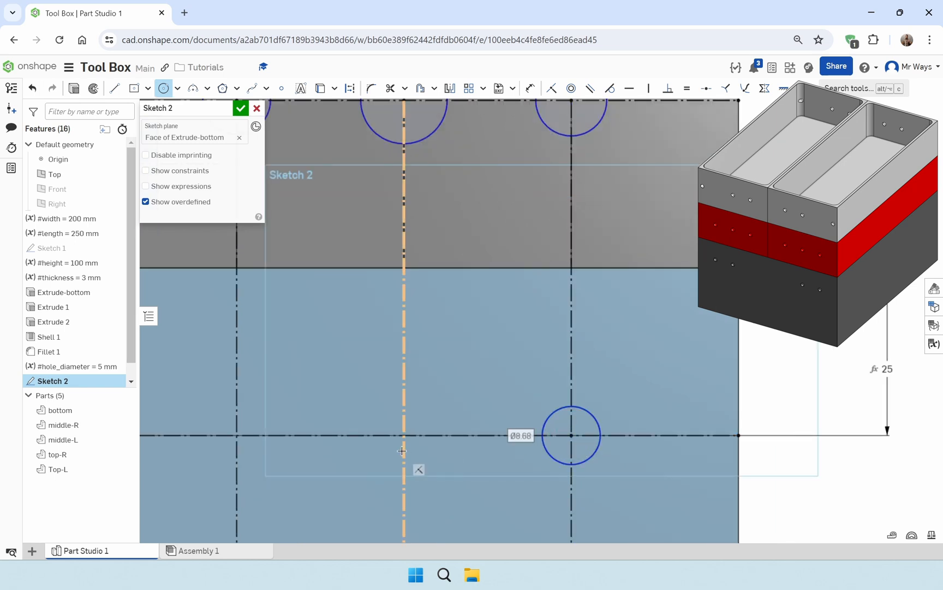
pyautogui.click(404, 435)
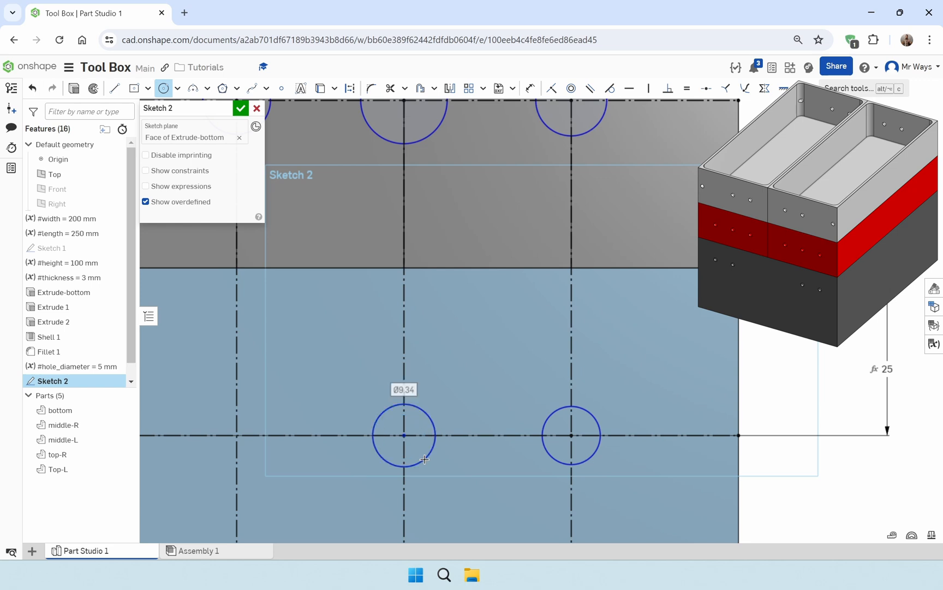
pyautogui.scroll(-5, 494, 375)
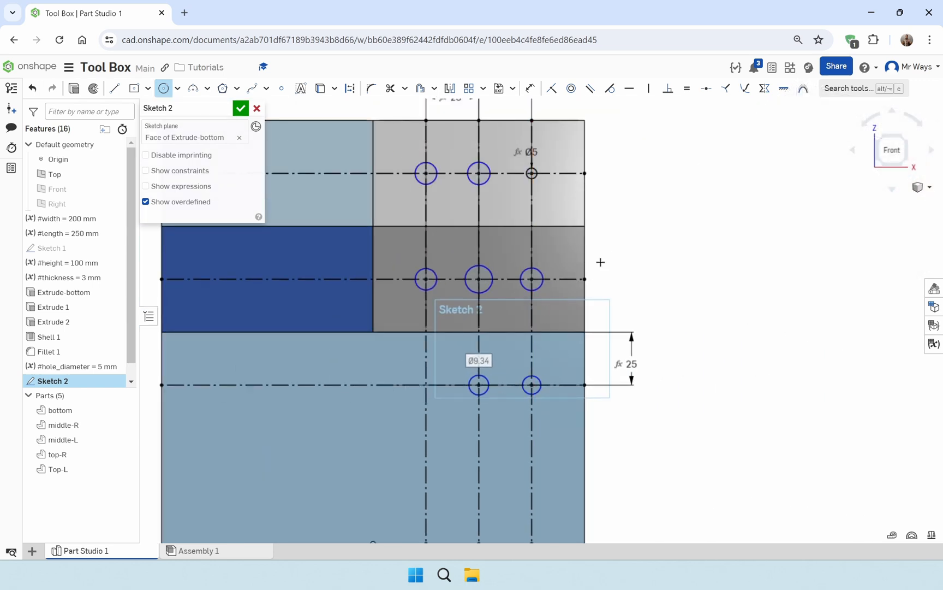
# Apply an Equal constraint between the seven undimensioned circles and the top-right #hole_diameter circle
pyautogui.press('Escape')
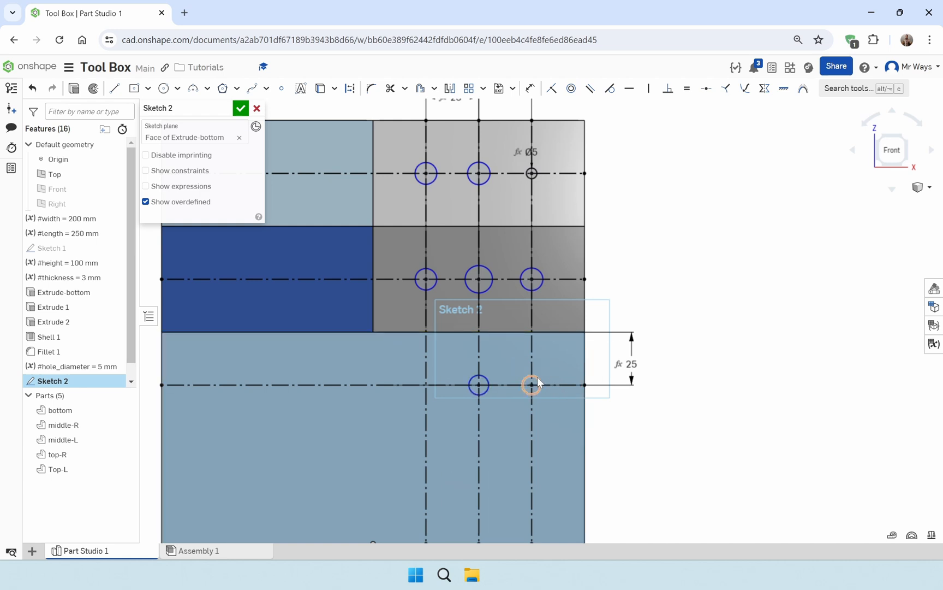
pyautogui.click(687, 88)
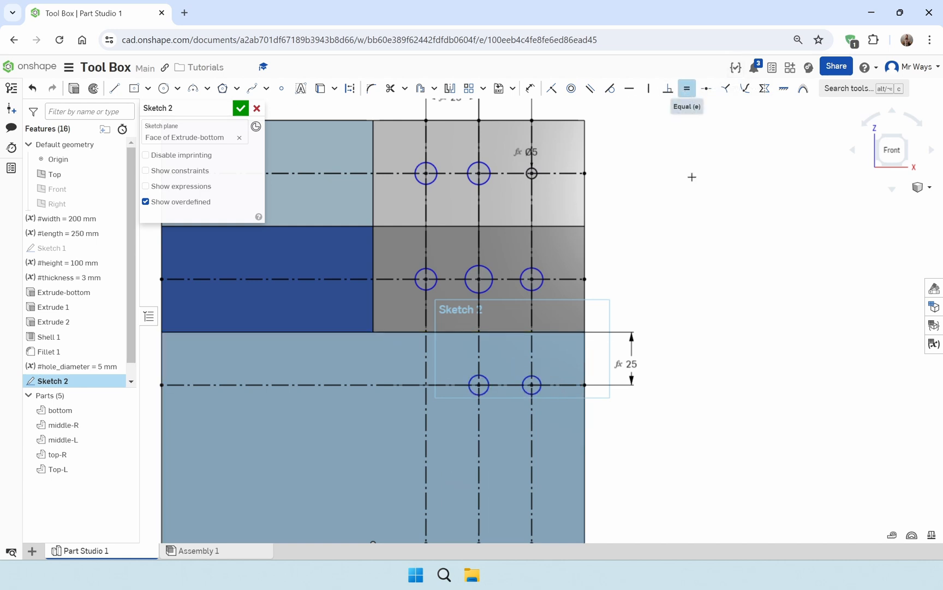
pyautogui.keyDown('shift'); pyautogui.click(538, 377); pyautogui.keyUp('shift')
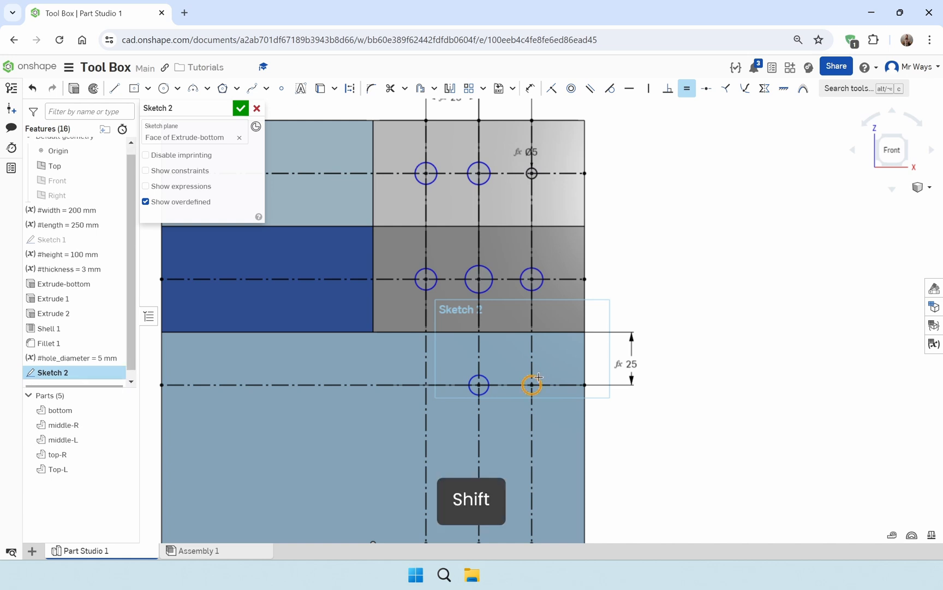
pyautogui.keyDown('shift'); pyautogui.click(485, 378); pyautogui.keyUp('shift')
pyautogui.keyDown('shift'); pyautogui.click(493, 283); pyautogui.keyUp('shift')
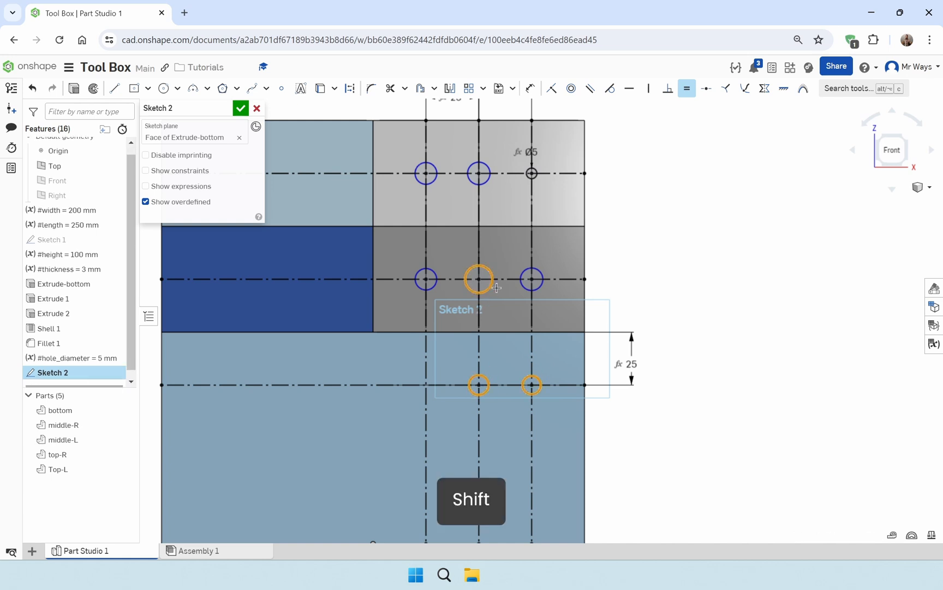
pyautogui.keyDown('shift'); pyautogui.click(525, 285); pyautogui.keyUp('shift')
pyautogui.keyDown('shift'); pyautogui.click(430, 285); pyautogui.keyUp('shift')
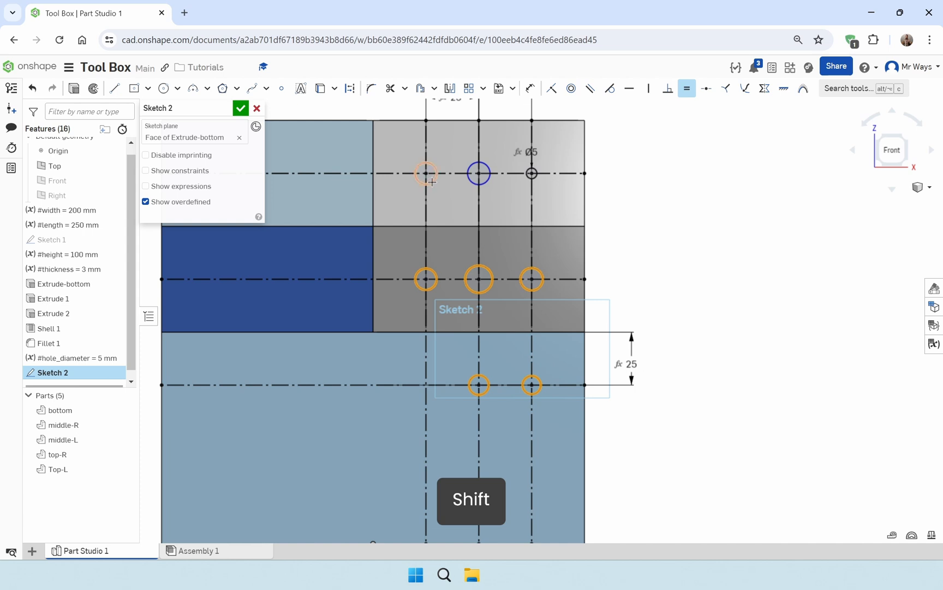
pyautogui.keyDown('shift'); pyautogui.click(432, 181); pyautogui.keyUp('shift')
pyautogui.keyDown('shift'); pyautogui.click(473, 183); pyautogui.keyUp('shift')
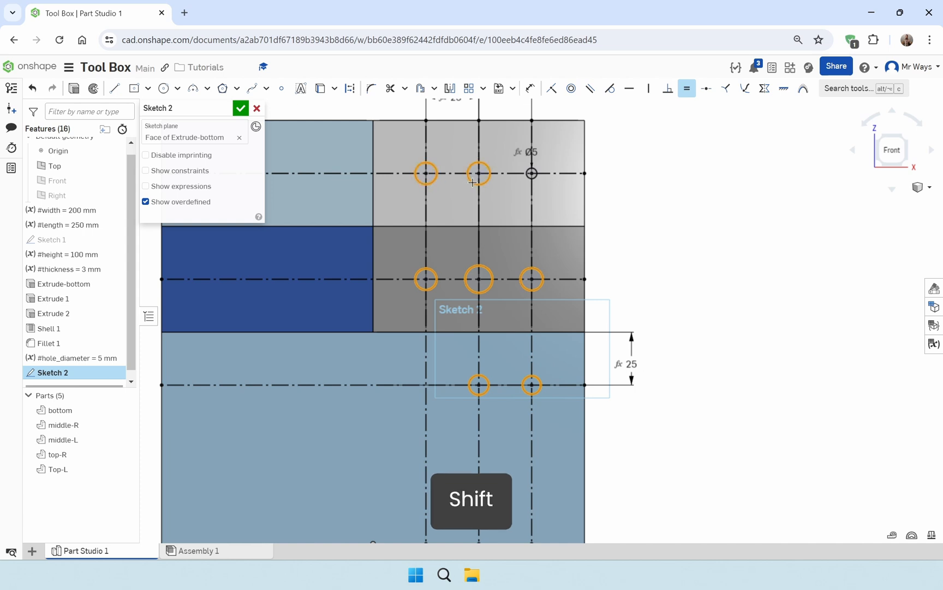
pyautogui.click(530, 174)
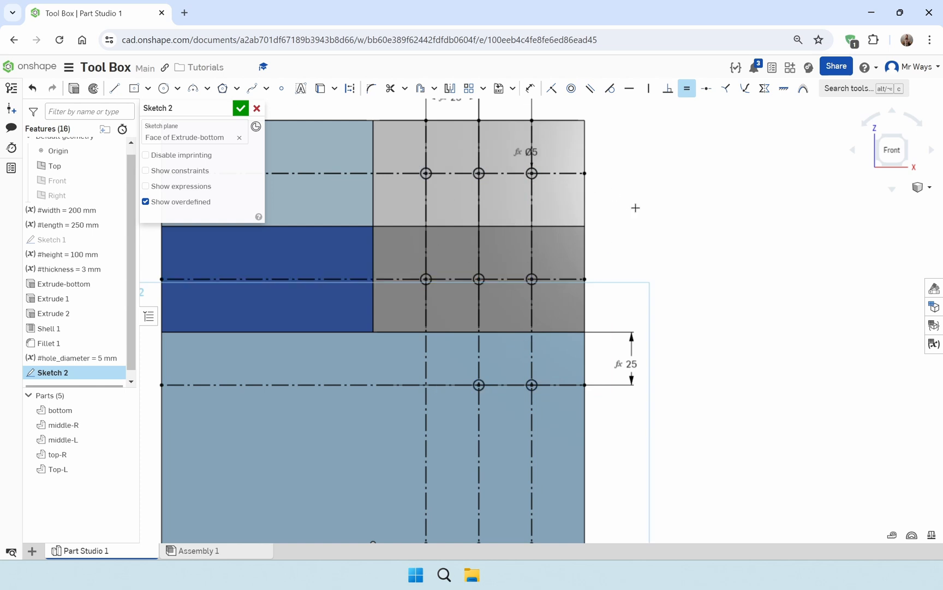
pyautogui.press('Escape')
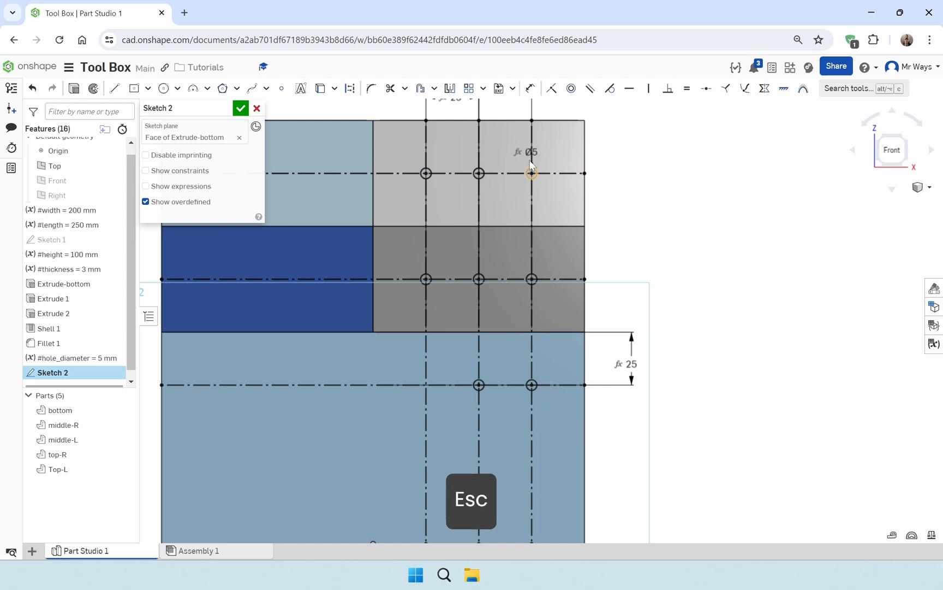
# Delete the top-right tray's rightmost circle and dimension the adjacent circle on the centre vertical line to a 5 mm diameter
pyautogui.click(532, 173)
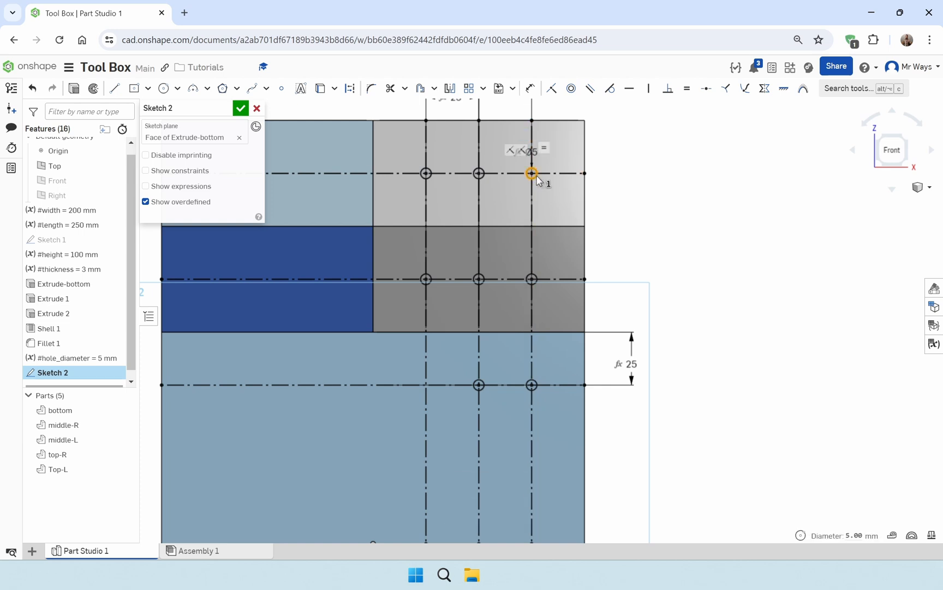
pyautogui.press('Delete')
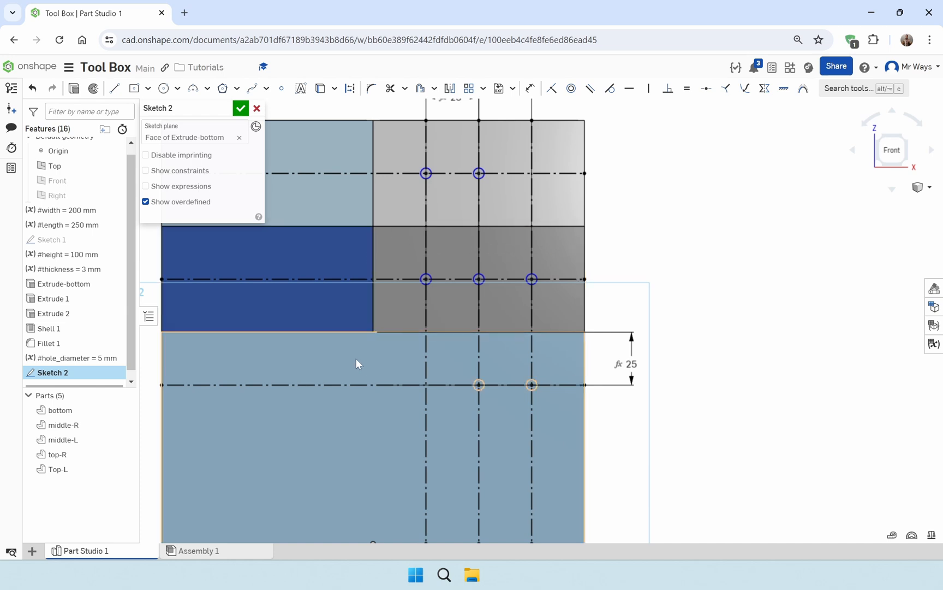
pyautogui.moveTo(357, 364); pyautogui.dragTo(396, 375, button='middle')
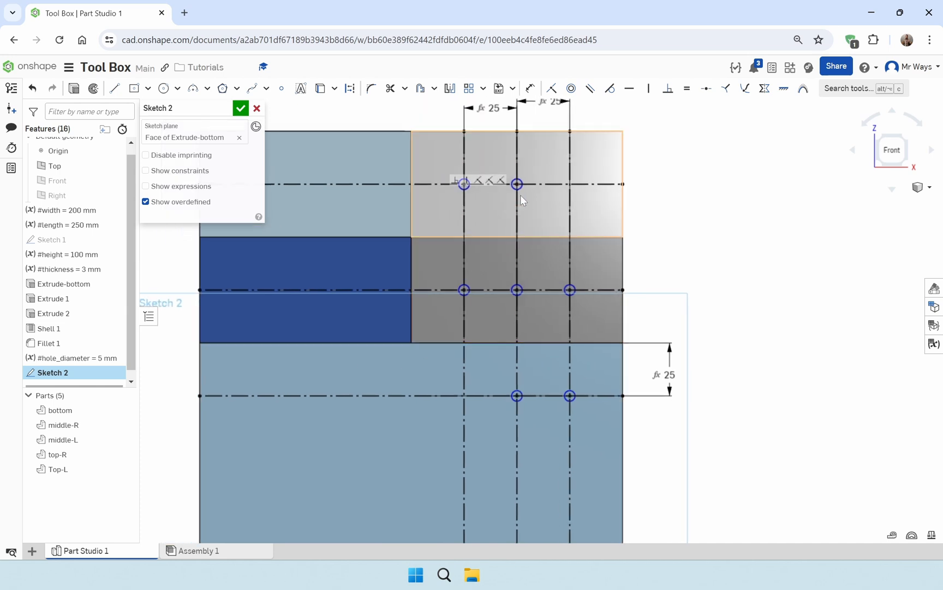
pyautogui.scroll(3, 521, 194)
pyautogui.scroll(1, 521, 195)
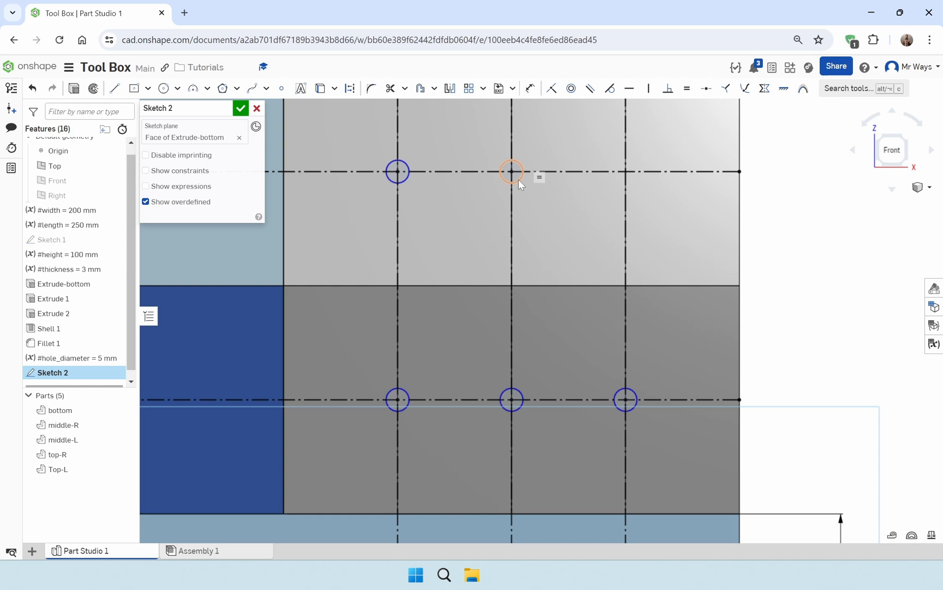
pyautogui.scroll(-2, 530, 228)
pyautogui.scroll(6, 521, 194)
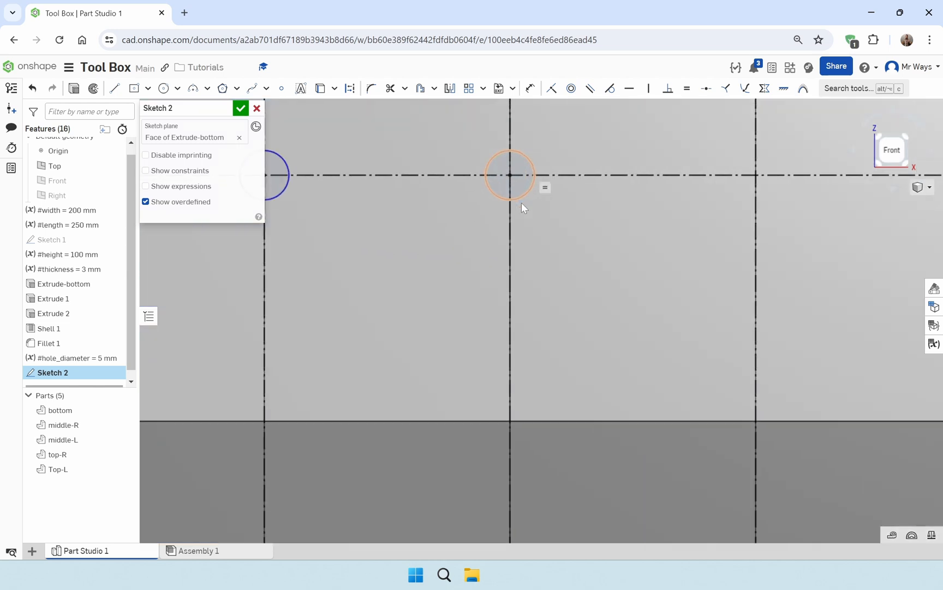
pyautogui.scroll(-5, 532, 218)
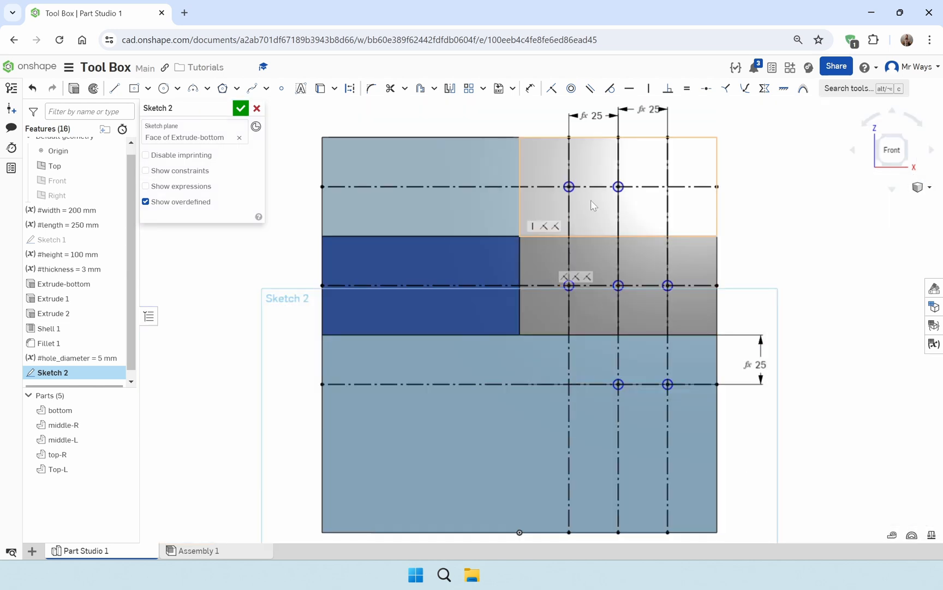
pyautogui.scroll(5, 626, 217)
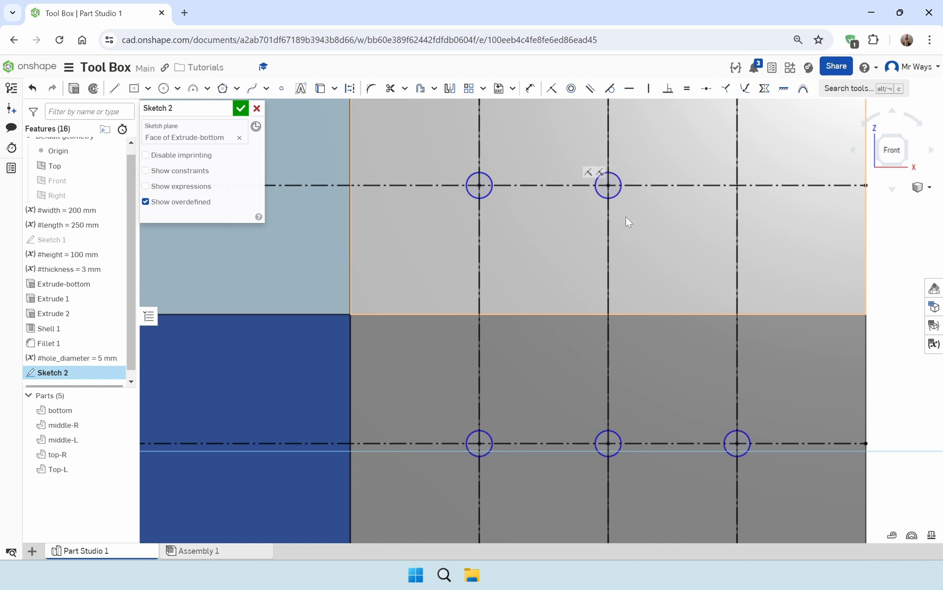
pyautogui.press('d')
pyautogui.click(619, 195)
pyautogui.click(655, 231)
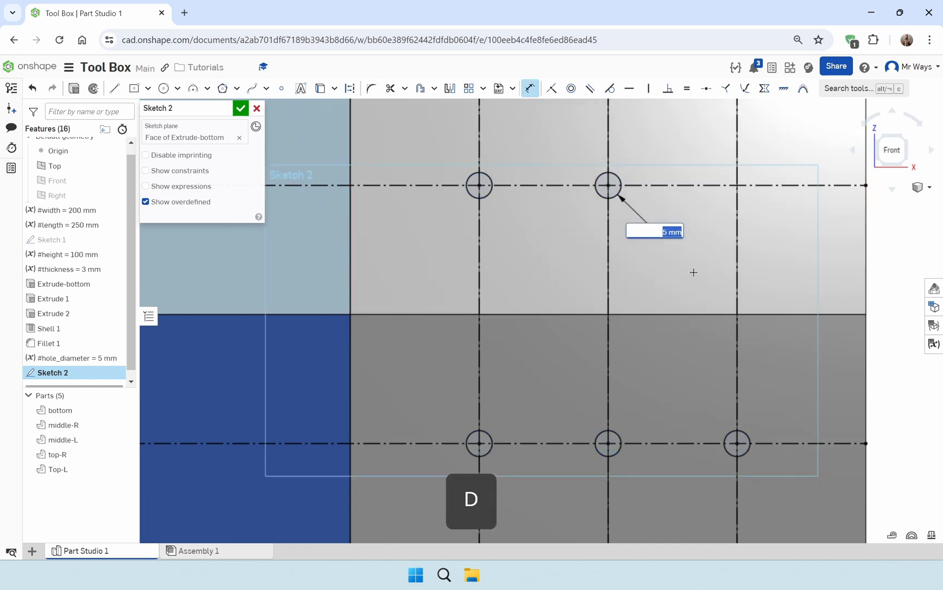
pyautogui.write('#hole_diameter')
pyautogui.press('Return')
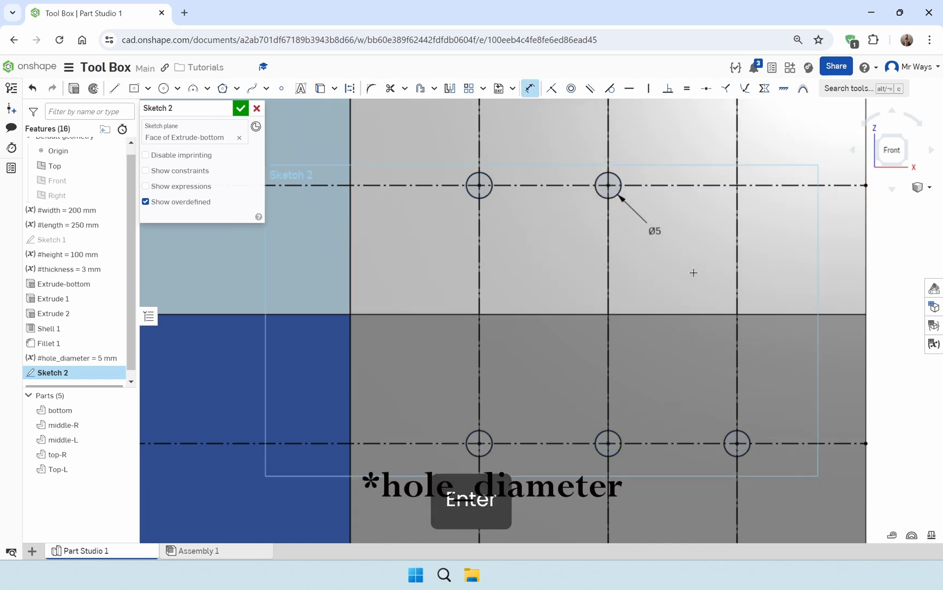
# Draw a 200 mm vertical construction line from the top edge's midpoint, where the two top trays meet, down to the origin
pyautogui.scroll(-4, 682, 272)
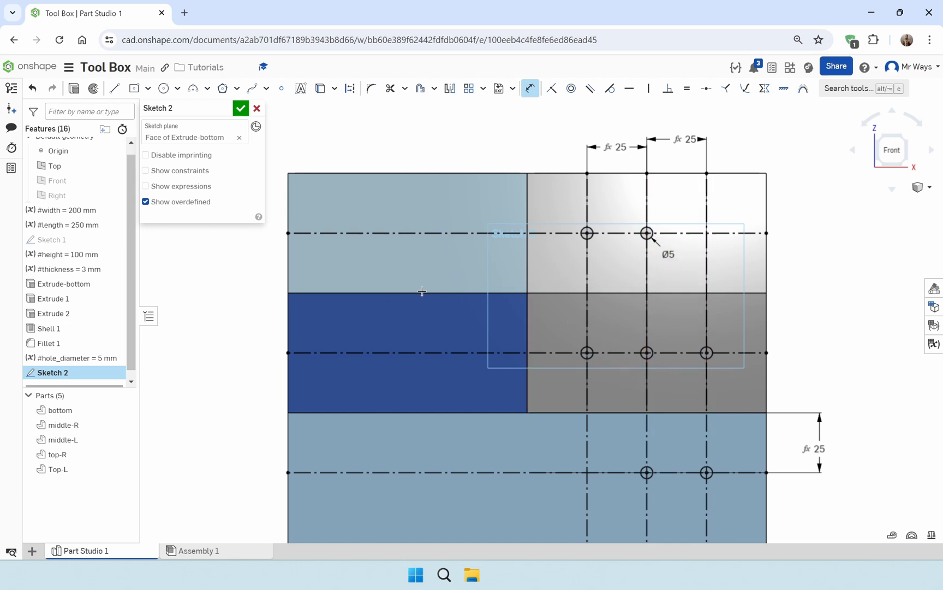
pyautogui.moveTo(489, 328); pyautogui.dragTo(452, 302, button='middle')
pyautogui.scroll(-2, 498, 291)
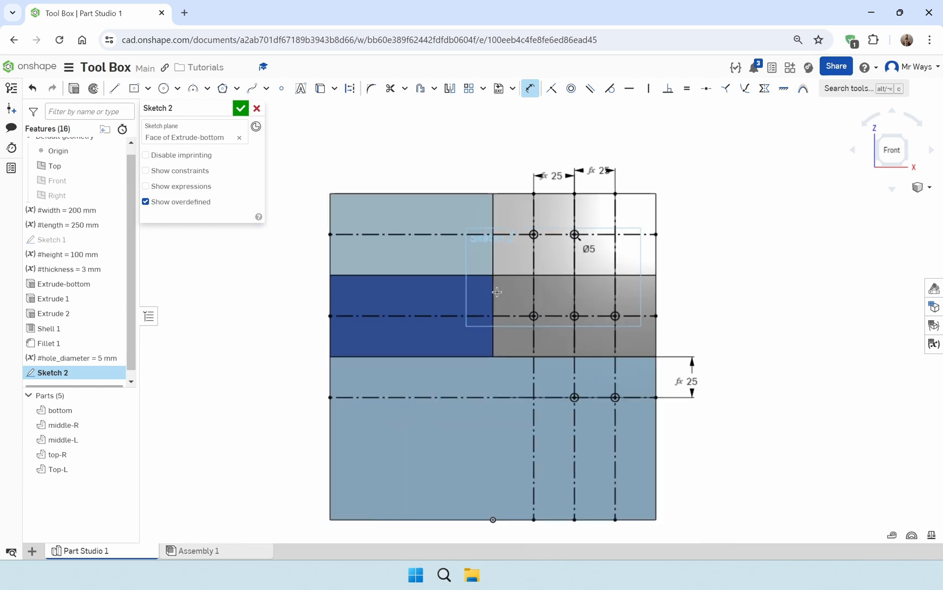
pyautogui.click(114, 88)
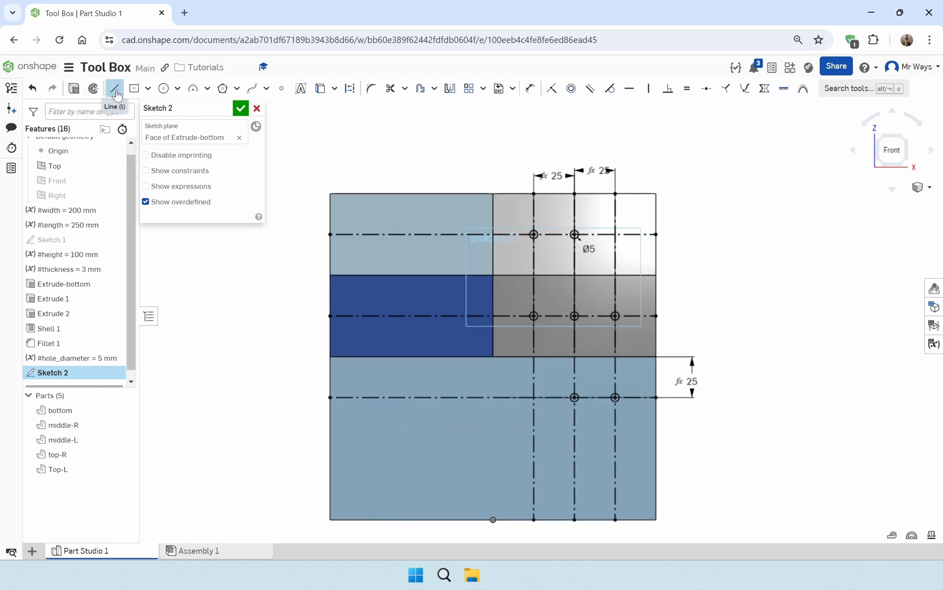
pyautogui.click(350, 89)
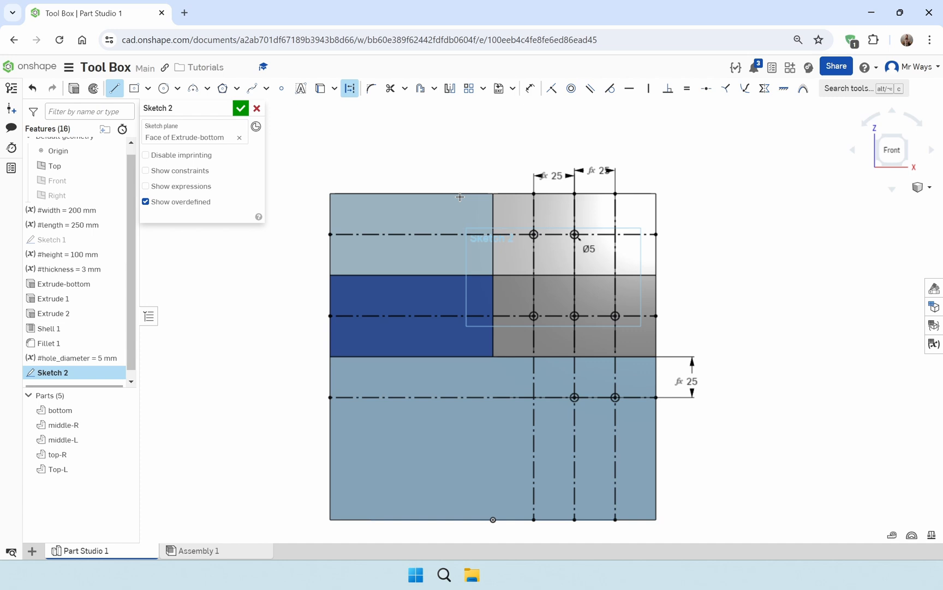
pyautogui.click(493, 194)
pyautogui.click(492, 519)
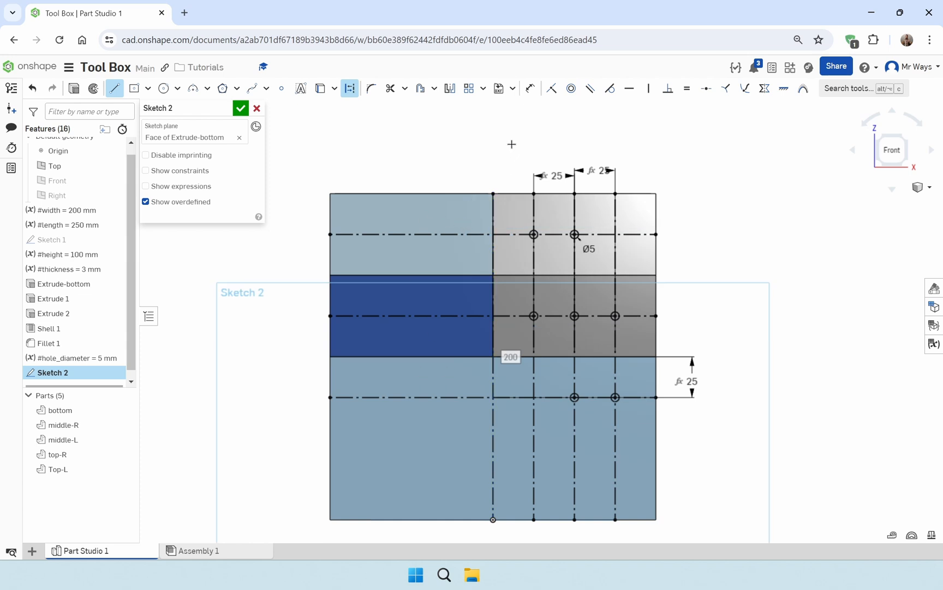
# Mirror the top-right tray's two circles and the middle-right tray's three circles about the central vertical construction line
pyautogui.click(449, 87)
pyautogui.scroll(2, 486, 221)
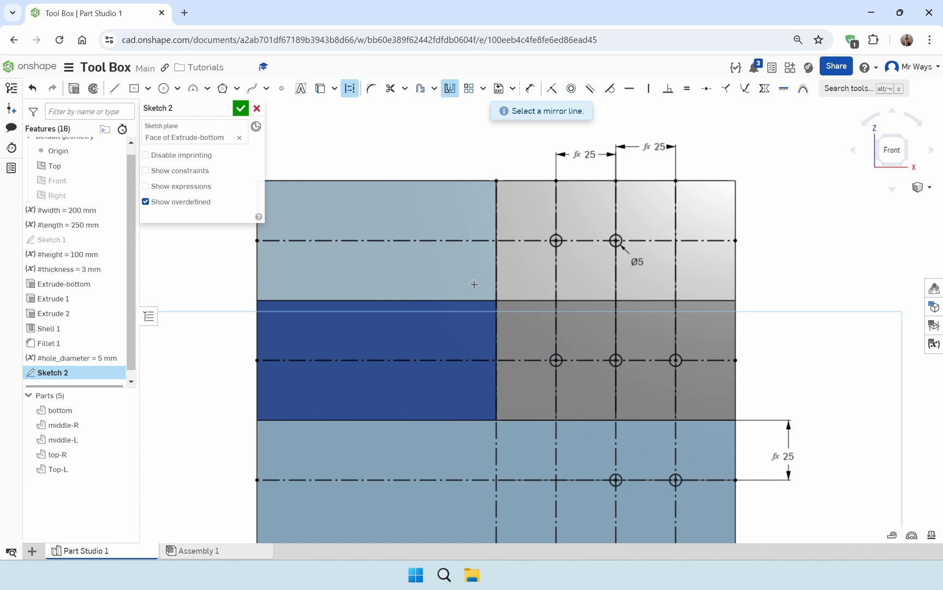
pyautogui.click(496, 456)
pyautogui.scroll(5, 550, 250)
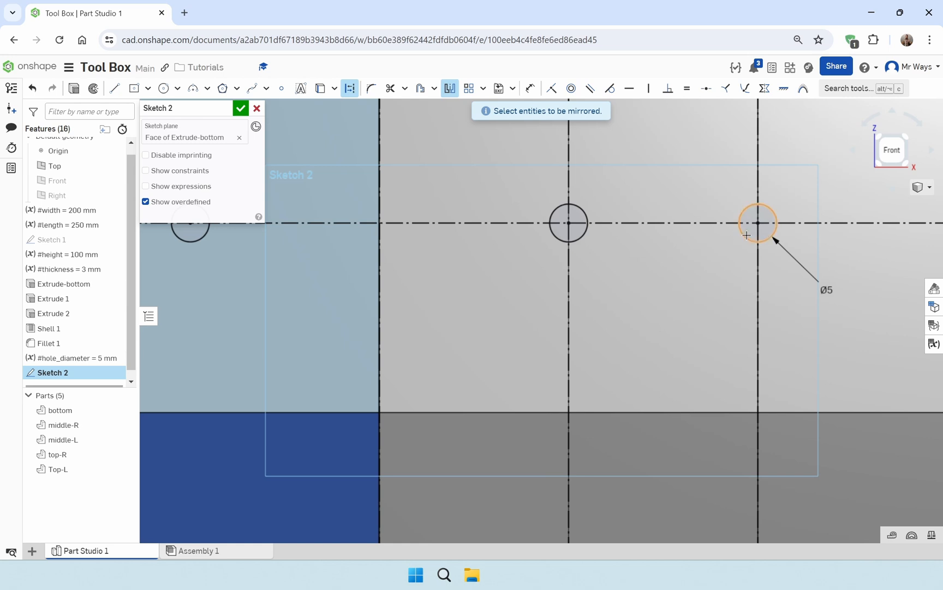
pyautogui.click(771, 233)
pyautogui.scroll(-3, 696, 328)
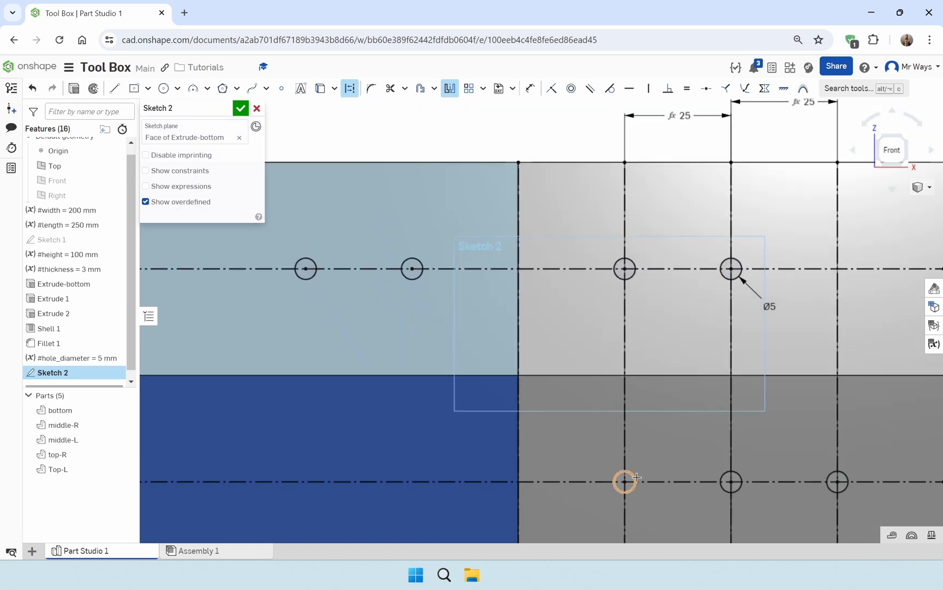
pyautogui.click(636, 478)
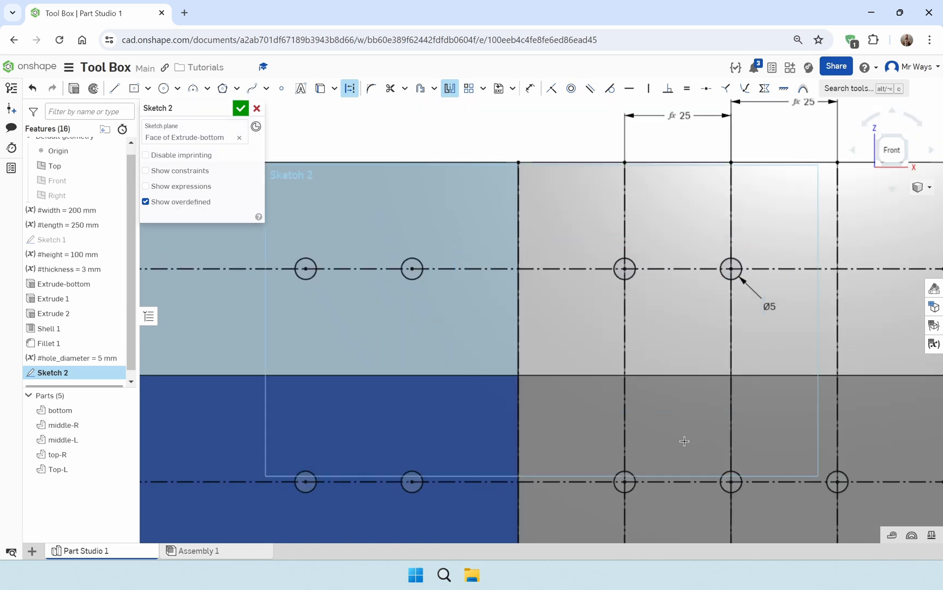
pyautogui.moveTo(721, 473); pyautogui.dragTo(585, 296, button='middle')
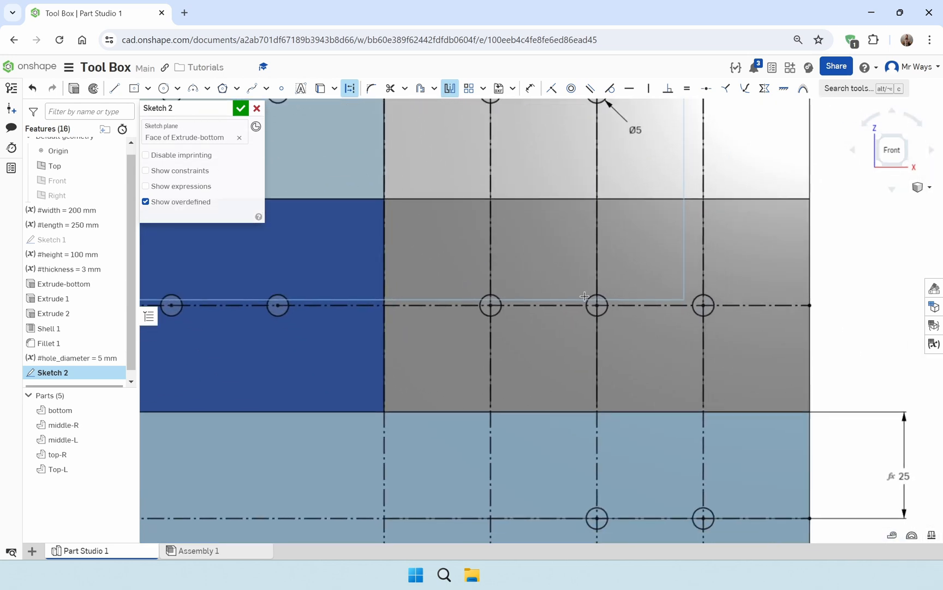
pyautogui.click(707, 315)
# Mirror the bottom box's two circles about the same central construction line and finish the sketch
pyautogui.moveTo(568, 436); pyautogui.dragTo(566, 330, button='middle')
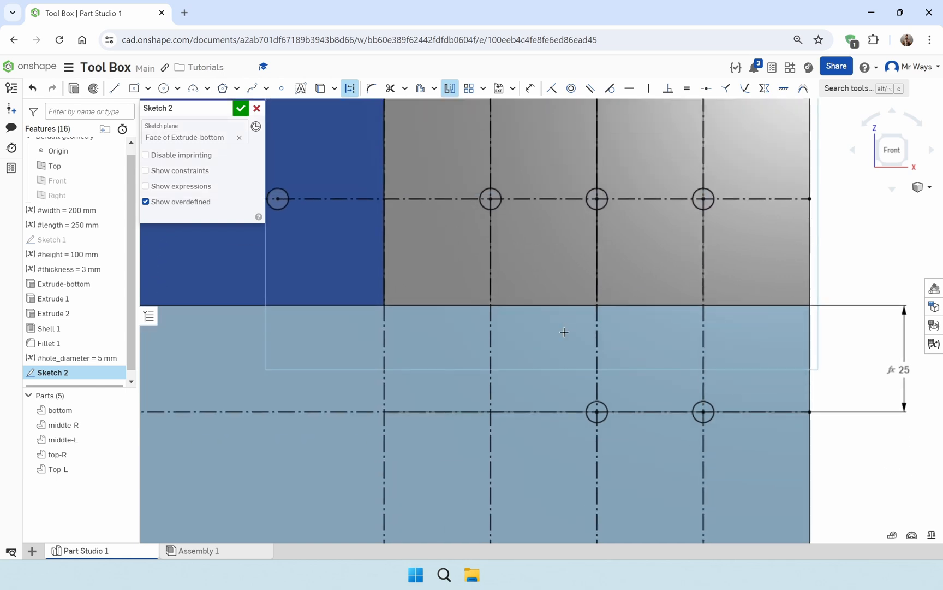
pyautogui.click(594, 403)
pyautogui.click(702, 403)
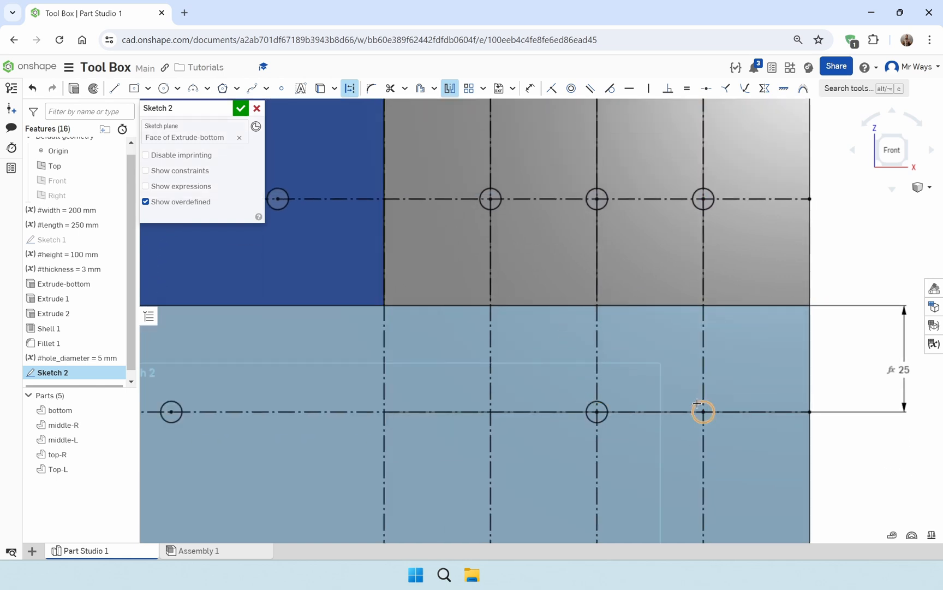
pyautogui.scroll(-5, 579, 339)
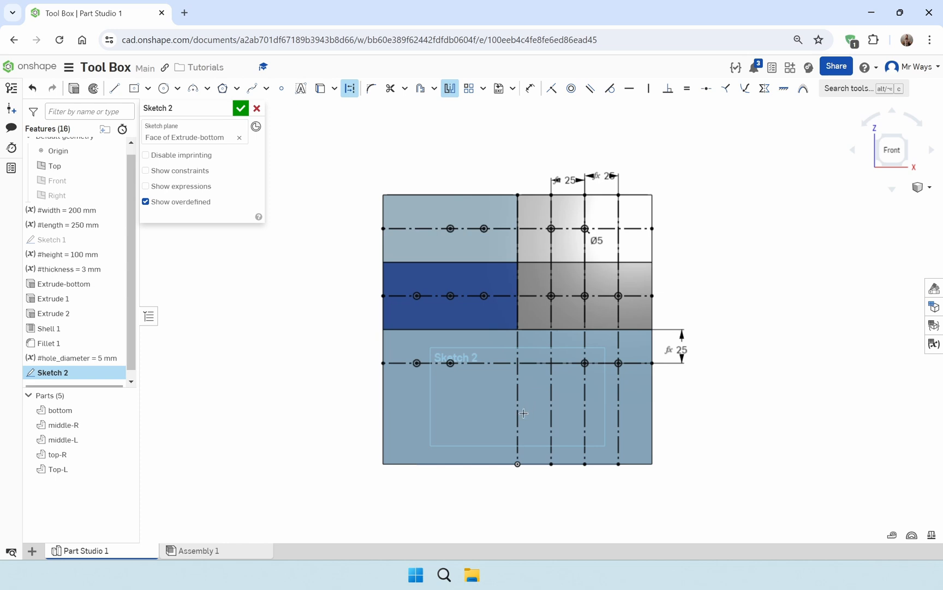
pyautogui.click(240, 108)
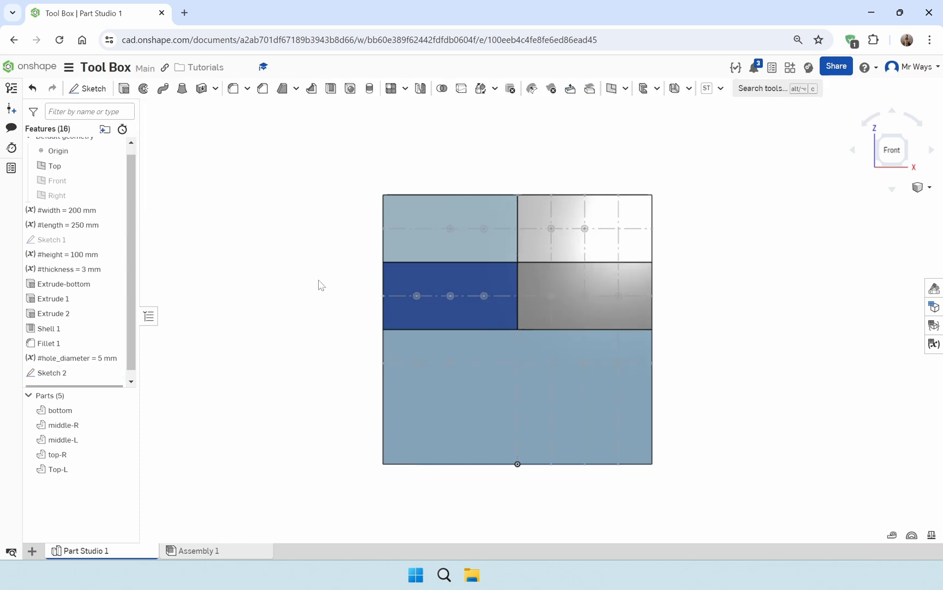
# Rename Sketch 2 to "Sketch-holes"
pyautogui.moveTo(318, 285)
pyautogui.mouseDown(button='right')
pyautogui.moveTo(335, 298)
pyautogui.moveTo(297, 270)
pyautogui.moveTo(331, 303)
pyautogui.mouseUp(button='right')
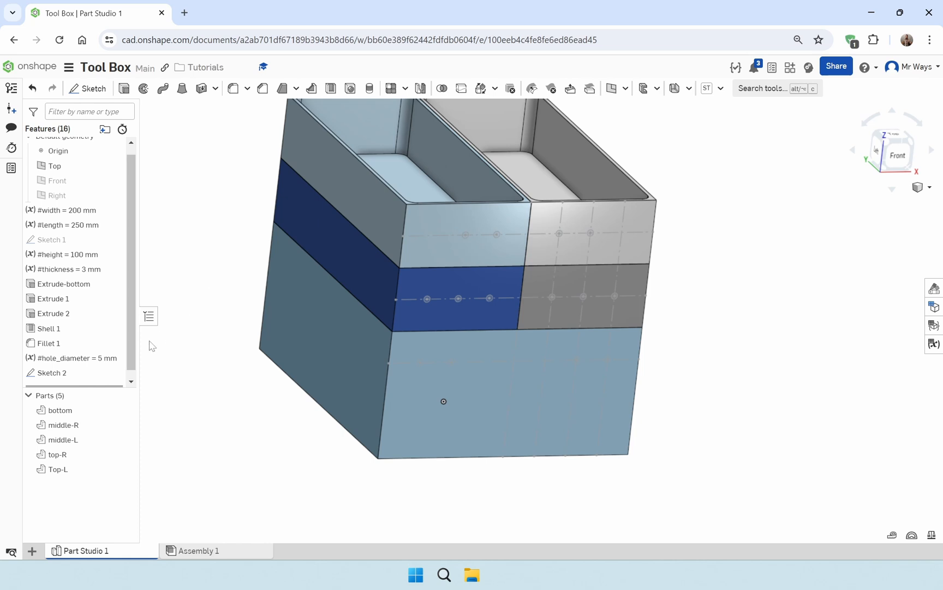
pyautogui.rightClick(131, 372)
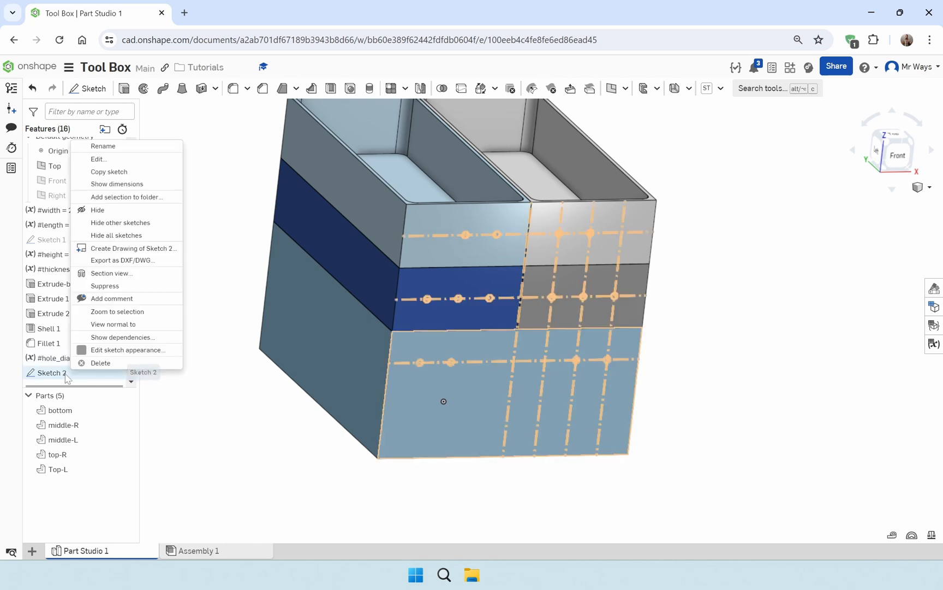
pyautogui.click(138, 148)
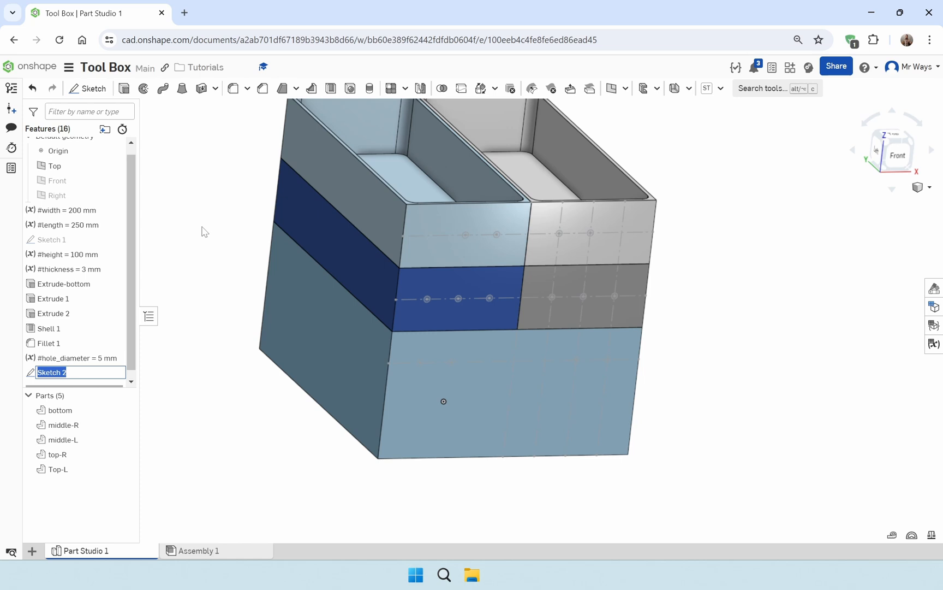
pyautogui.press('Right')
pyautogui.press('BackSpace')
pyautogui.press('BackSpace')
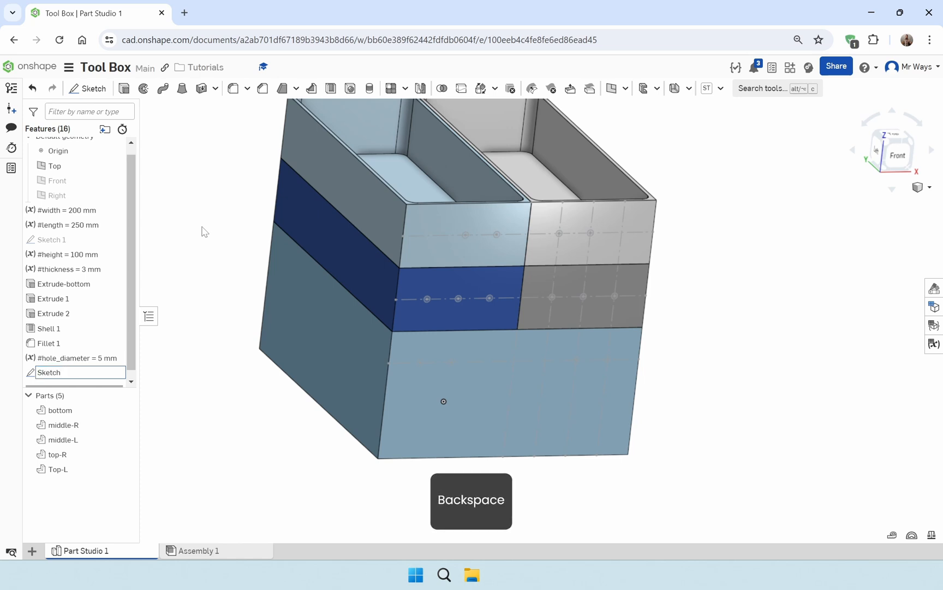
pyautogui.write('-holes')
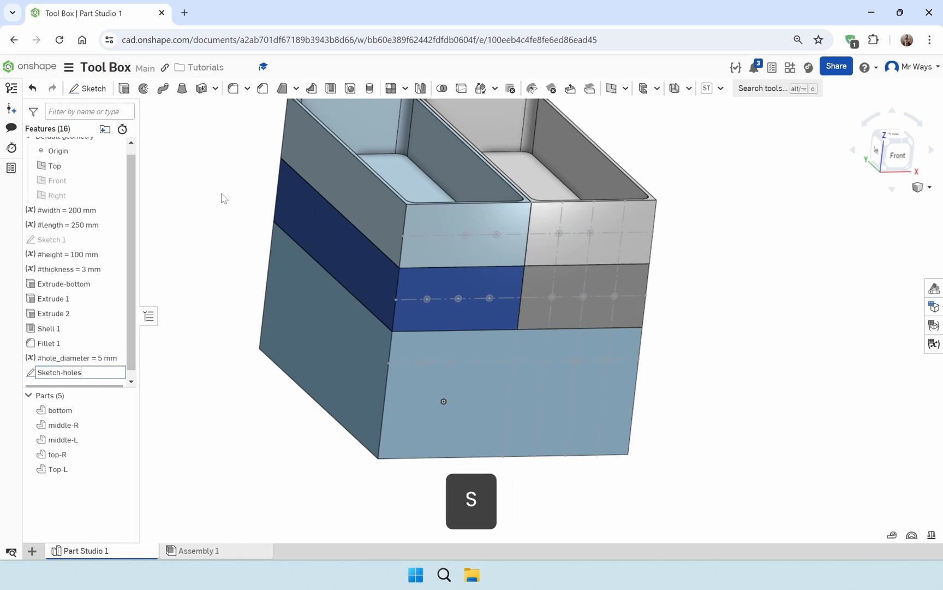
pyautogui.press('Return')
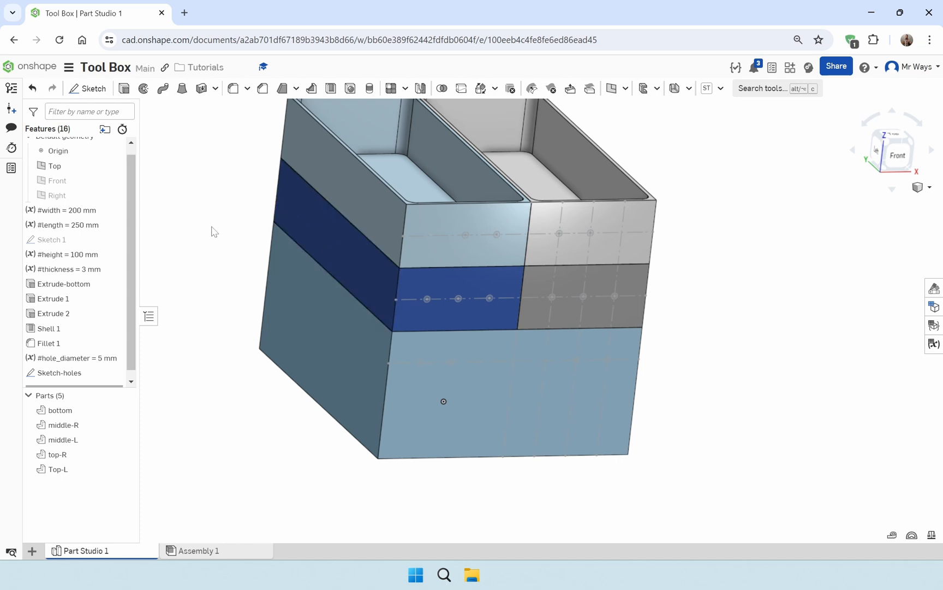
# Start a Remove extrude using all the circles of Sketch-holes as its profile
pyautogui.click(124, 88)
pyautogui.click(208, 141)
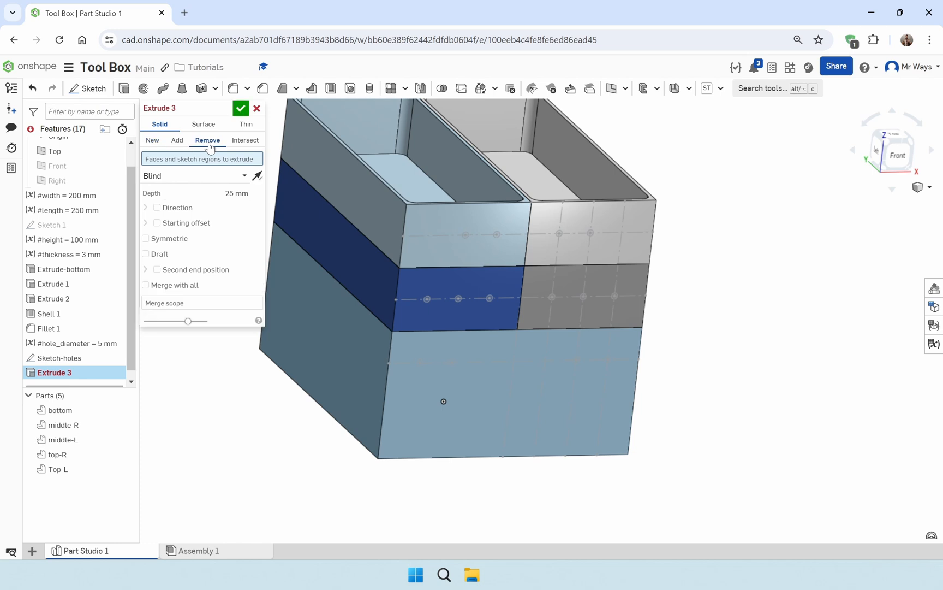
pyautogui.scroll(5, 689, 285)
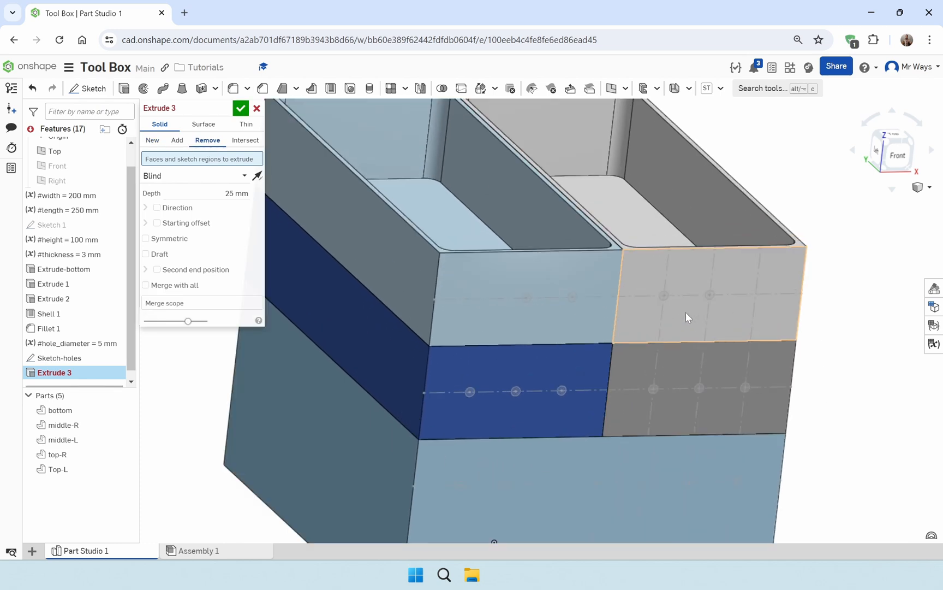
pyautogui.moveTo(686, 312); pyautogui.dragTo(653, 289, button='middle')
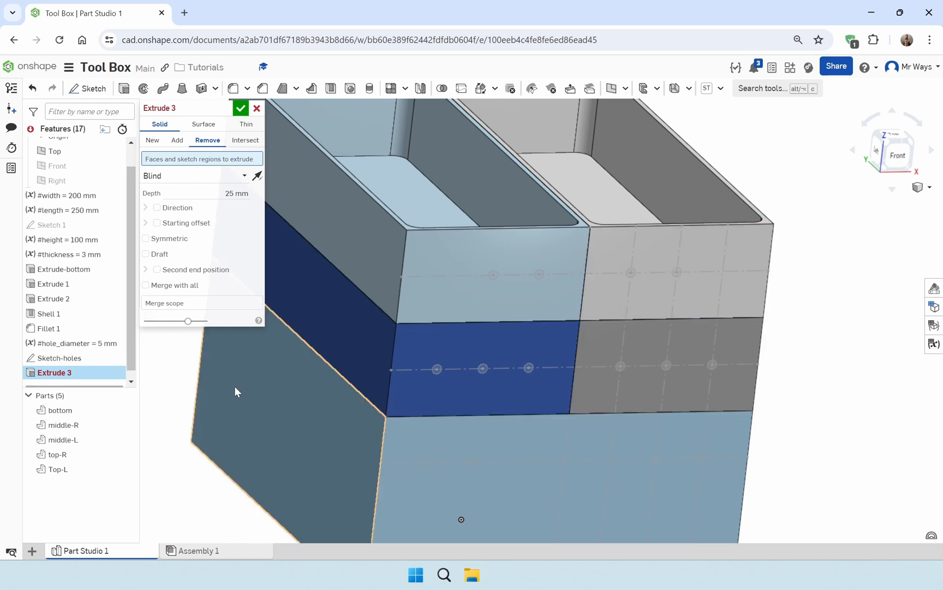
pyautogui.click(81, 358)
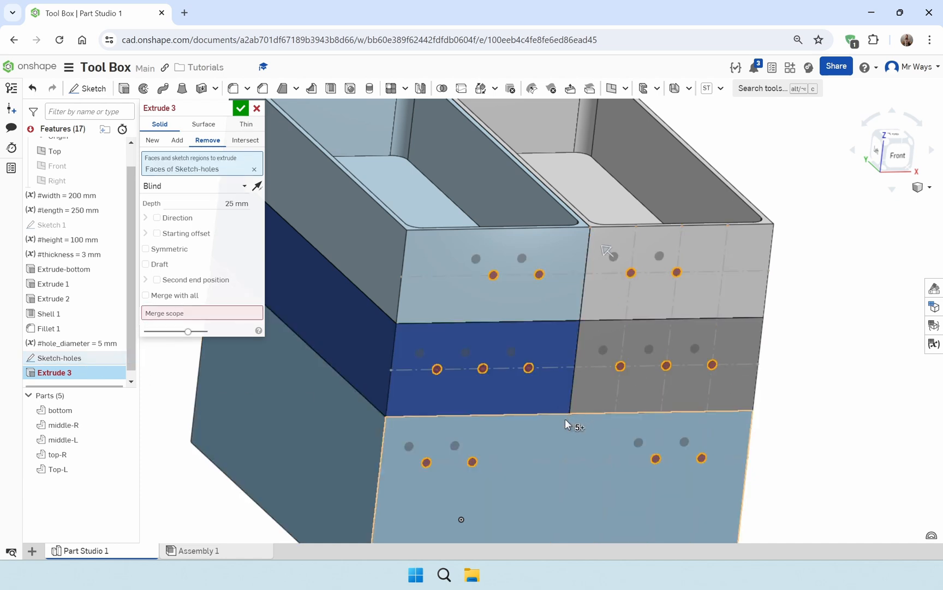
# Set the cut's merge scope to all five parts: bottom, middle-R, middle-L, Top-L and top-R
pyautogui.click(166, 316)
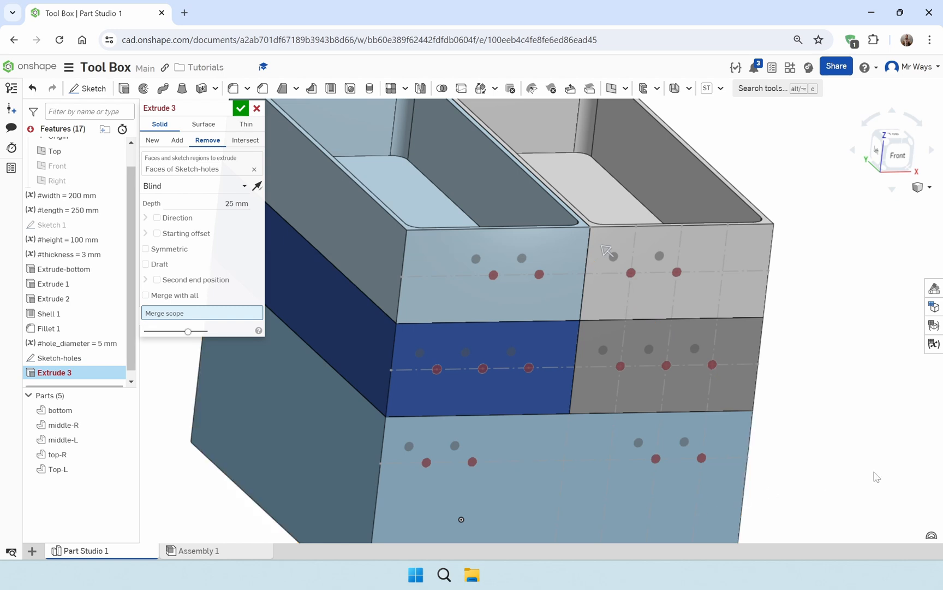
pyautogui.moveTo(874, 473); pyautogui.dragTo(867, 446, button='right')
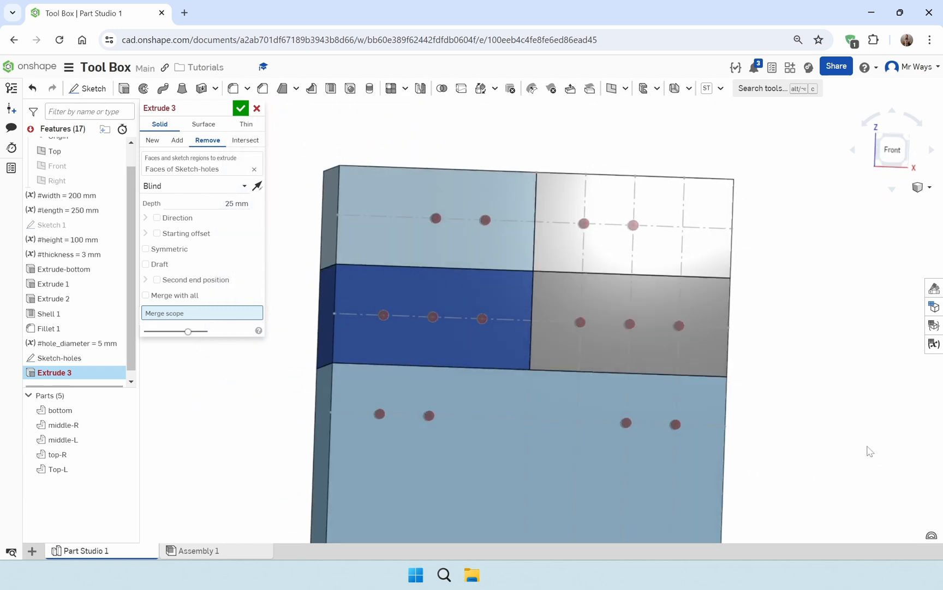
pyautogui.click(655, 467)
pyautogui.click(640, 365)
pyautogui.click(475, 353)
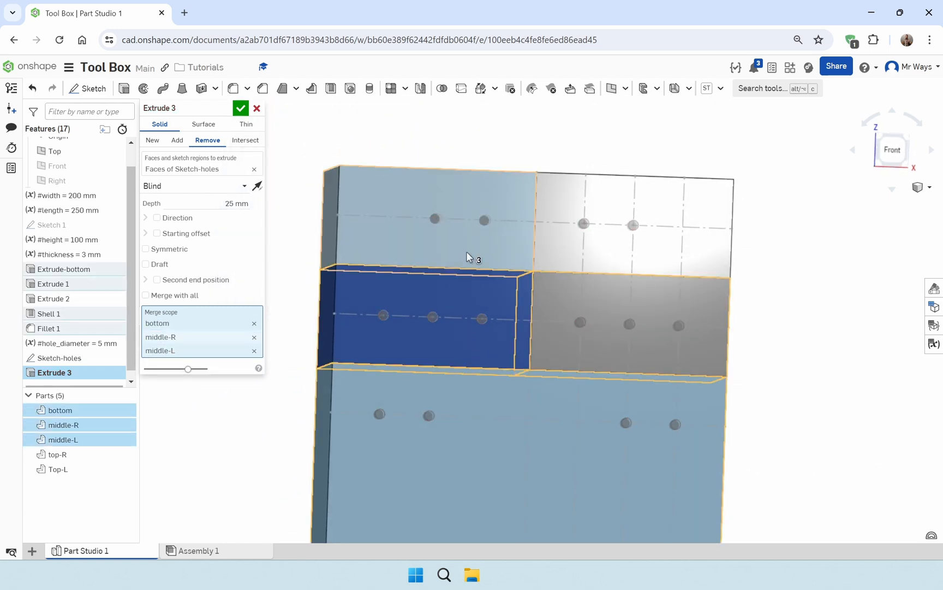
pyautogui.click(474, 248)
pyautogui.click(621, 256)
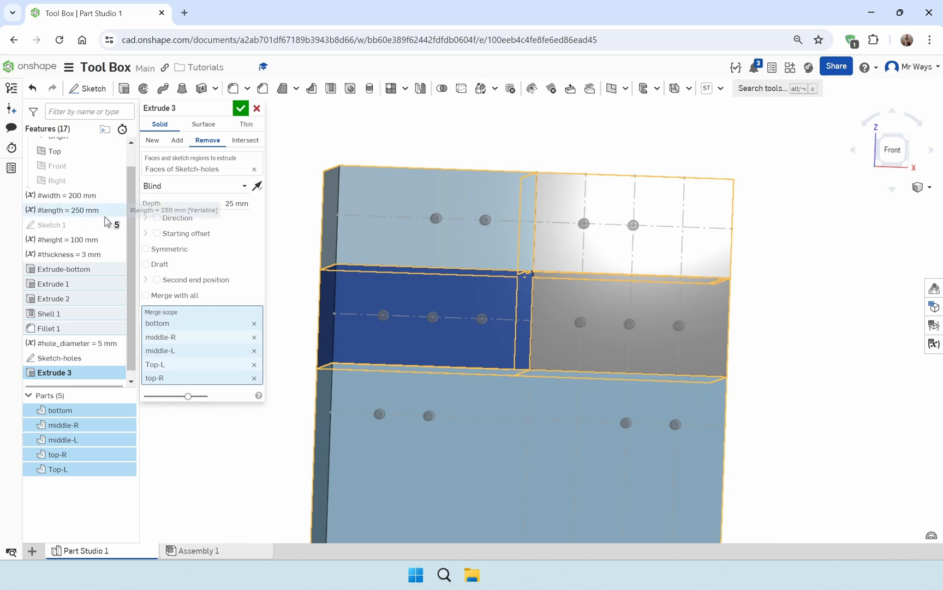
# Set the hole cut's end condition to Through all and finish the extrude
pyautogui.click(211, 186)
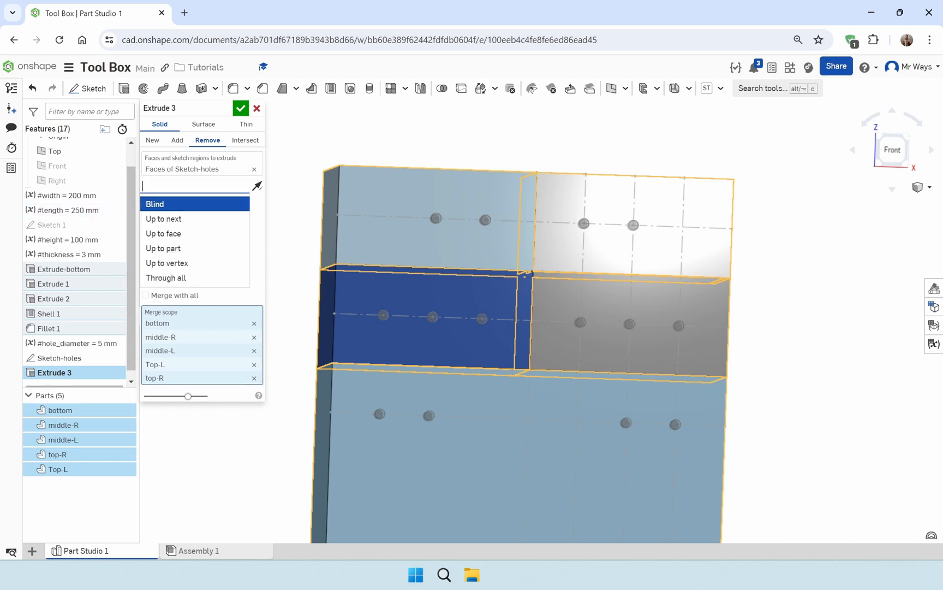
pyautogui.click(187, 279)
pyautogui.scroll(-4, 327, 316)
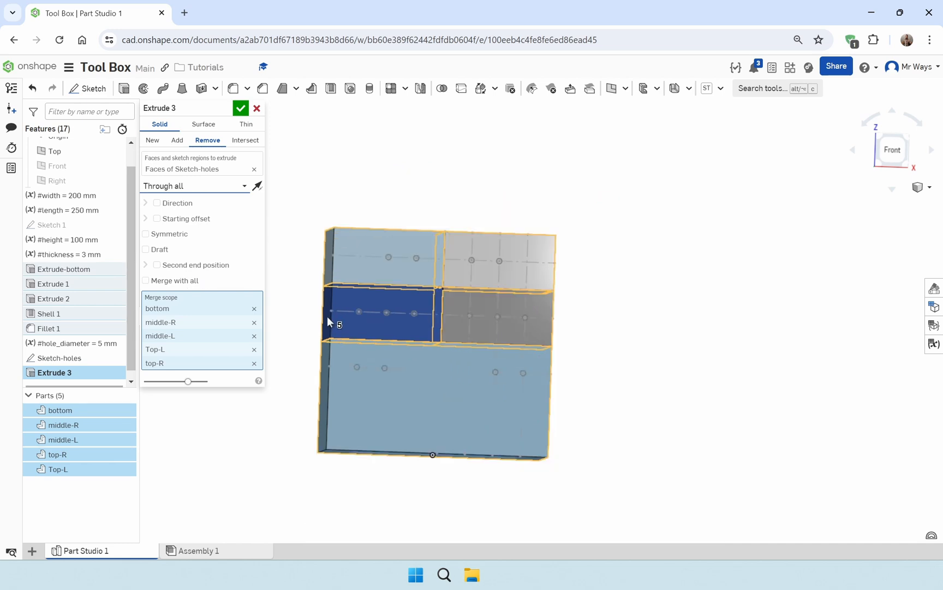
pyautogui.moveTo(327, 317); pyautogui.dragTo(480, 366, button='right')
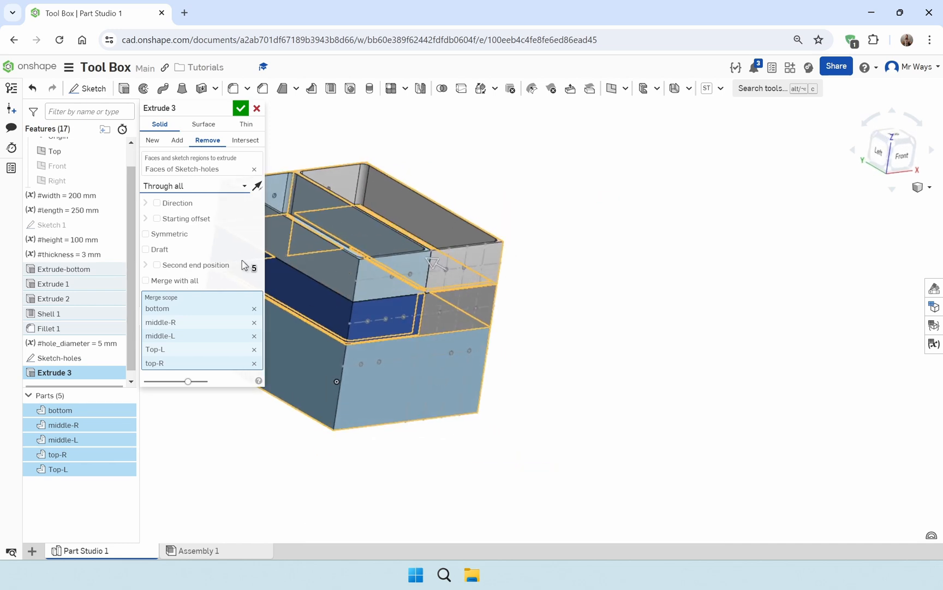
pyautogui.click(240, 108)
pyautogui.moveTo(213, 235); pyautogui.dragTo(349, 302, button='middle')
pyautogui.moveTo(348, 302); pyautogui.dragTo(284, 383, button='right')
pyautogui.moveTo(525, 368); pyautogui.dragTo(617, 347, button='right')
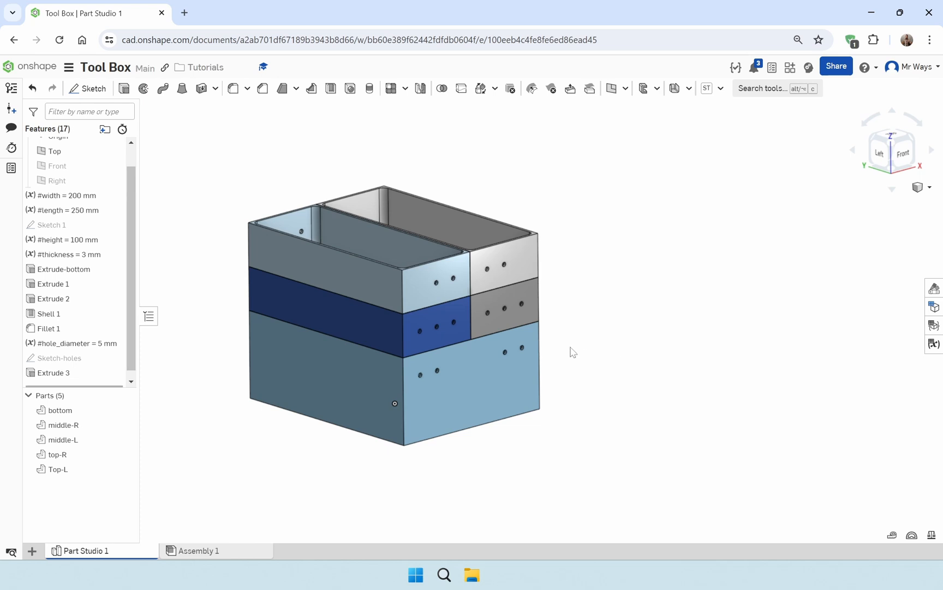
pyautogui.moveTo(573, 351); pyautogui.dragTo(710, 365, button='middle')
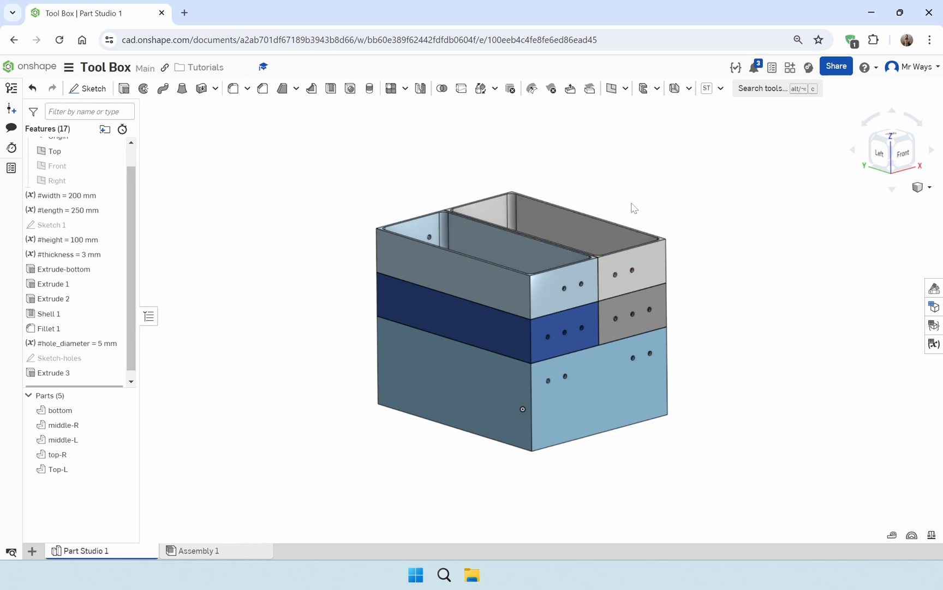
pyautogui.press('f')
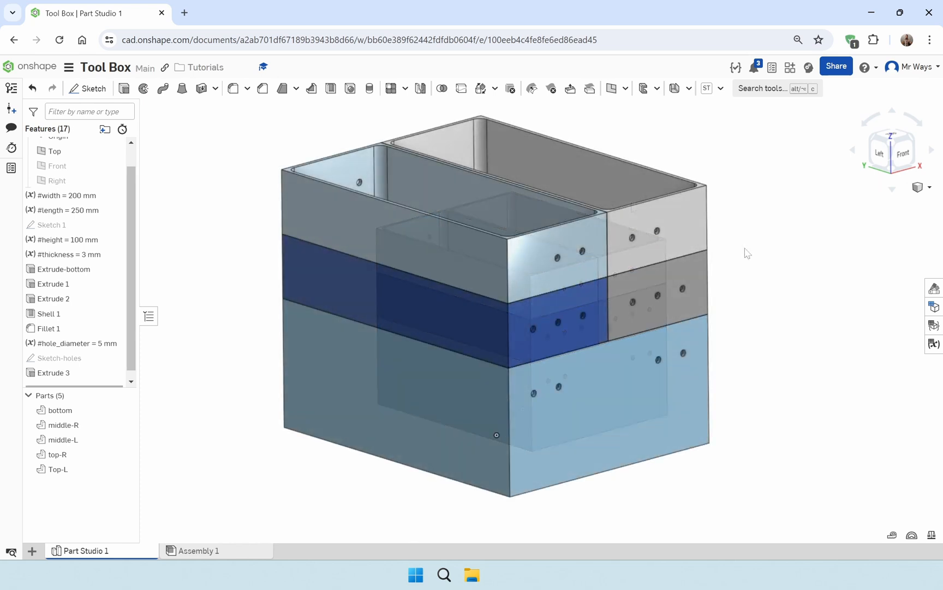